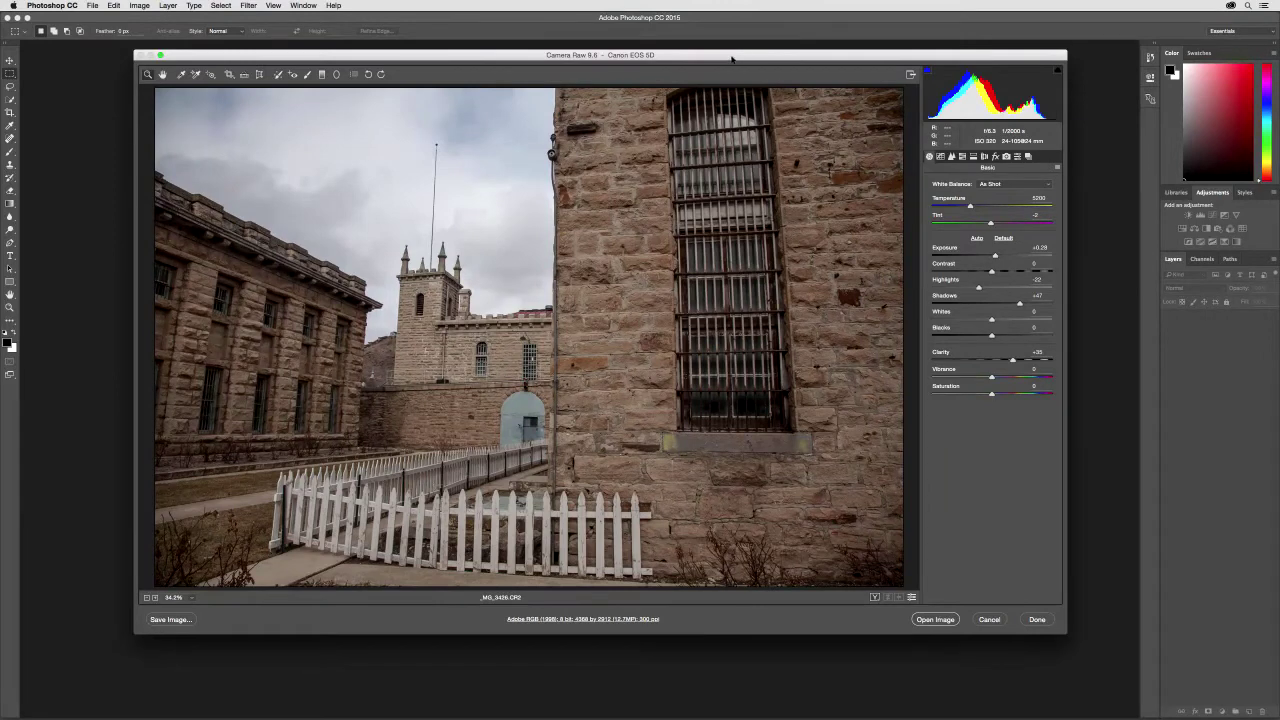
# Nudge the Camera Raw window and maximize it to full screen with the green zoom button
pyautogui.moveTo(728, 57); pyautogui.dragTo(726, 61)
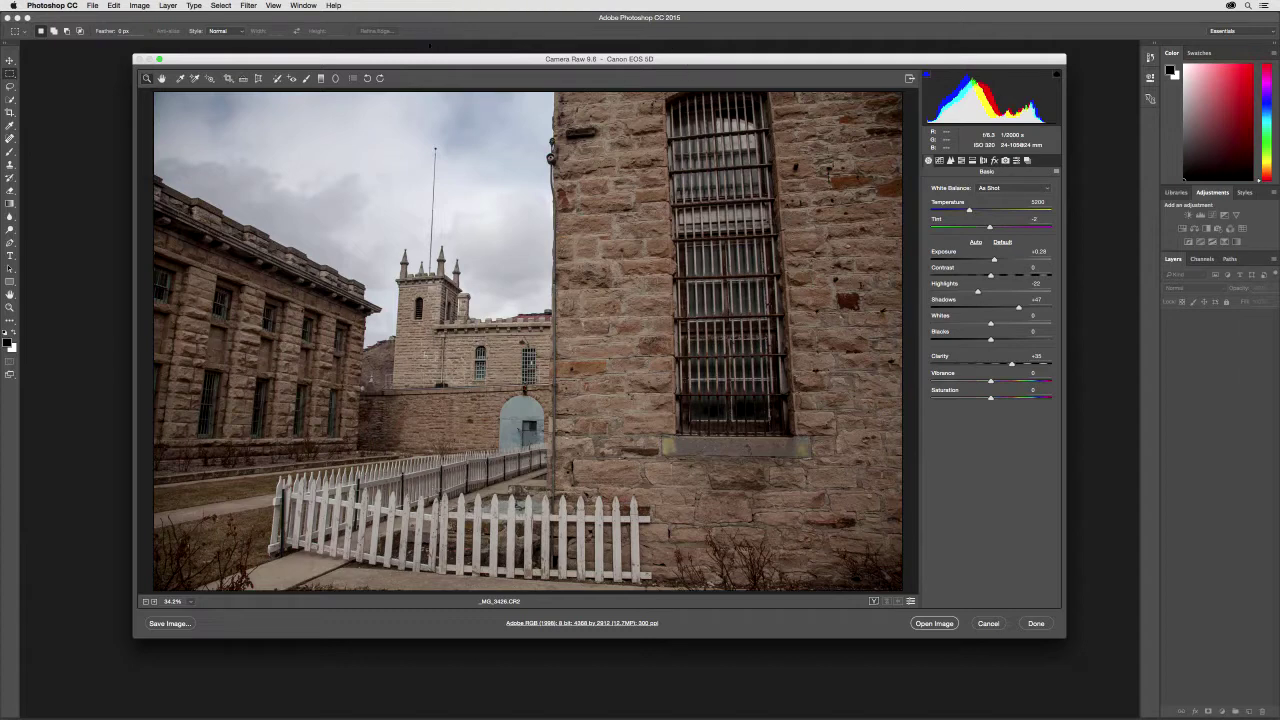
pyautogui.click(160, 60)
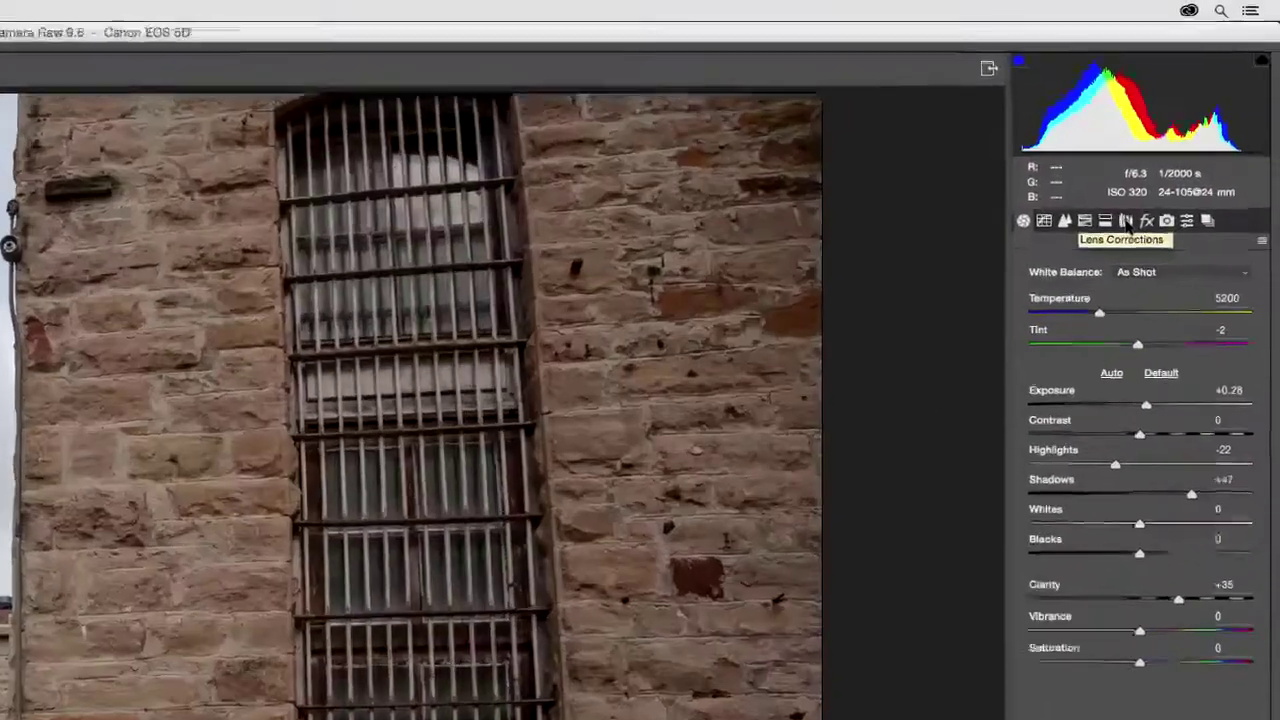
# In Lens Corrections, enable Remove Chromatic Aberration and Enable Profile Corrections
pyautogui.click(1197, 121)
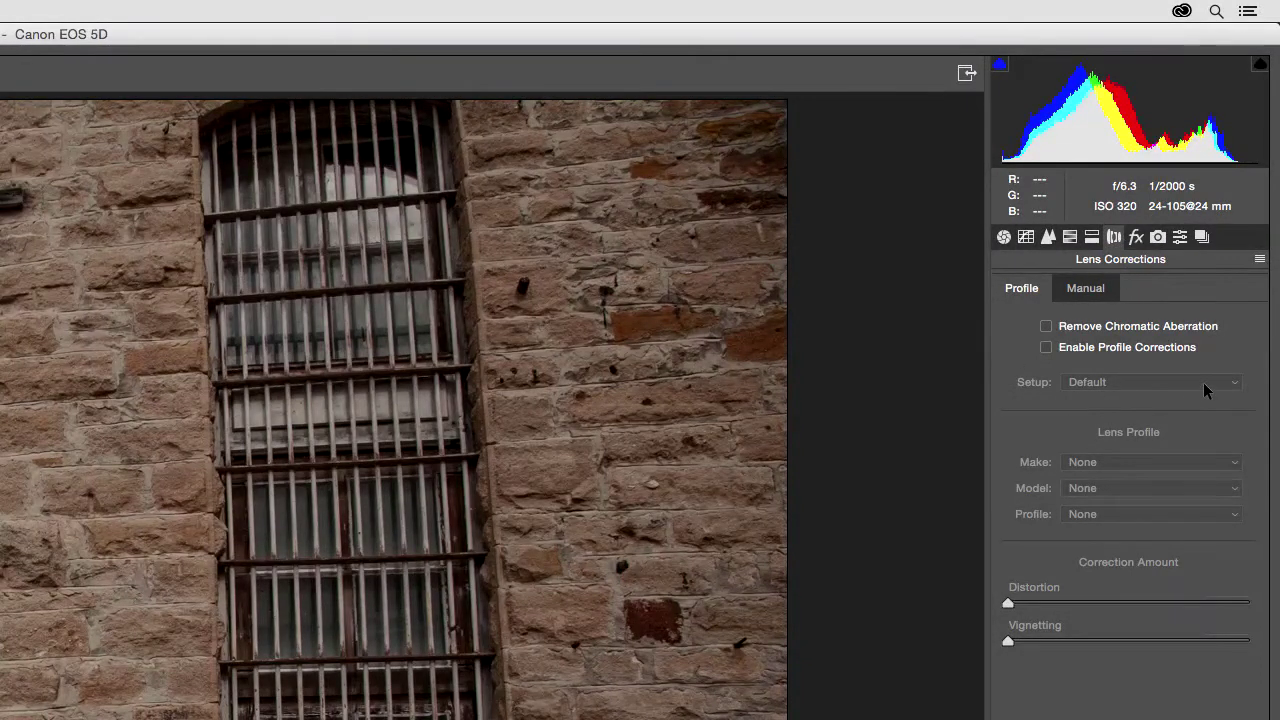
pyautogui.click(1053, 327)
pyautogui.click(1052, 343)
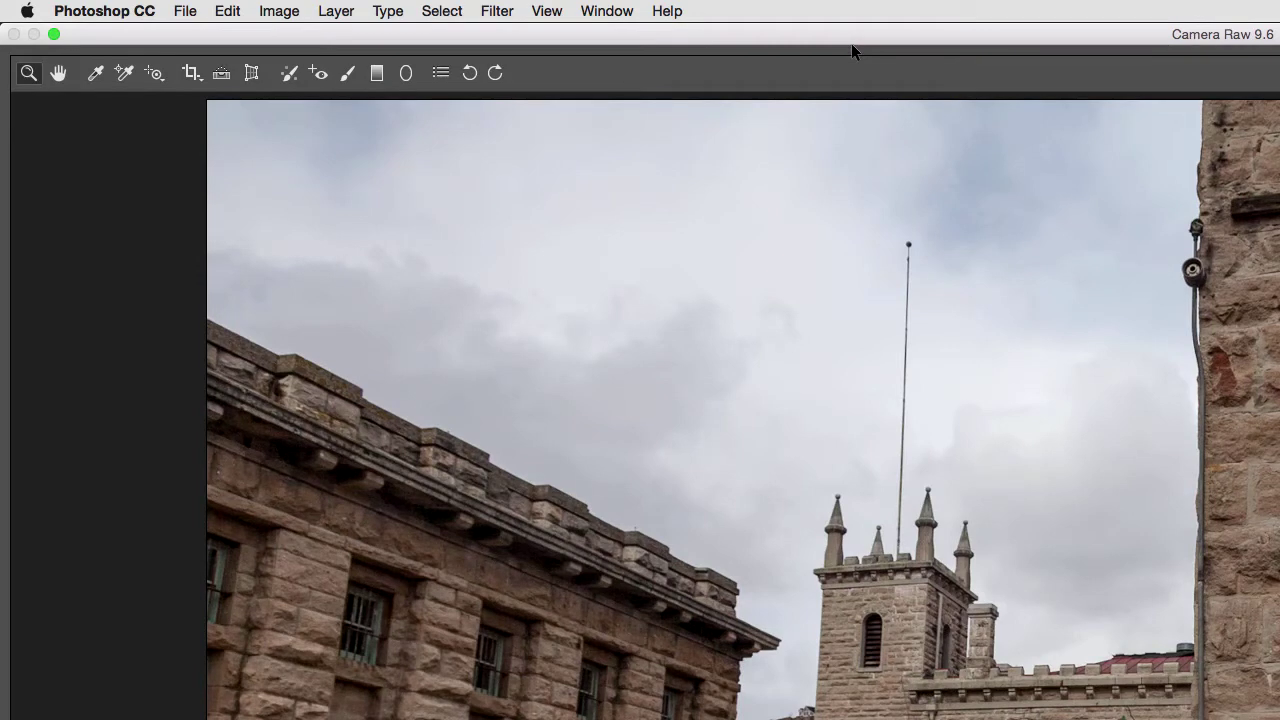
# Switch to the Transform tool (Shift+T) and turn on Guided Upright mode
pyautogui.hotkey('shift', 't')
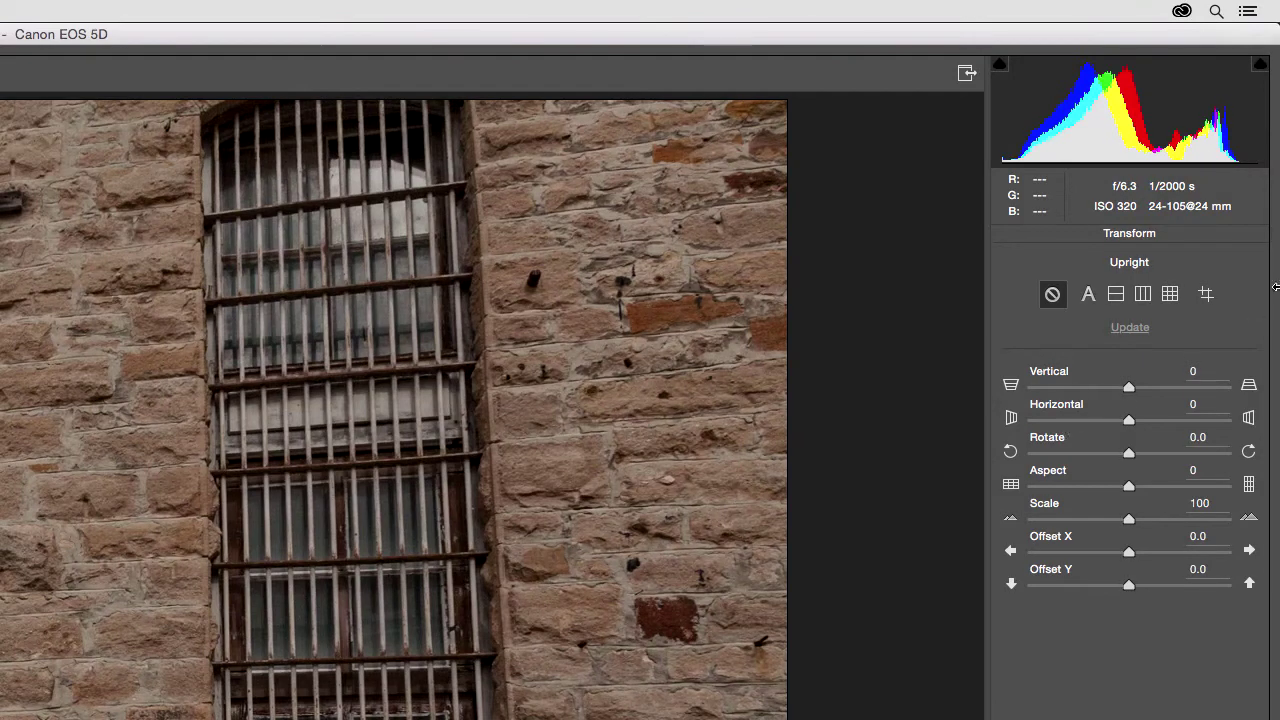
pyautogui.click(1206, 294)
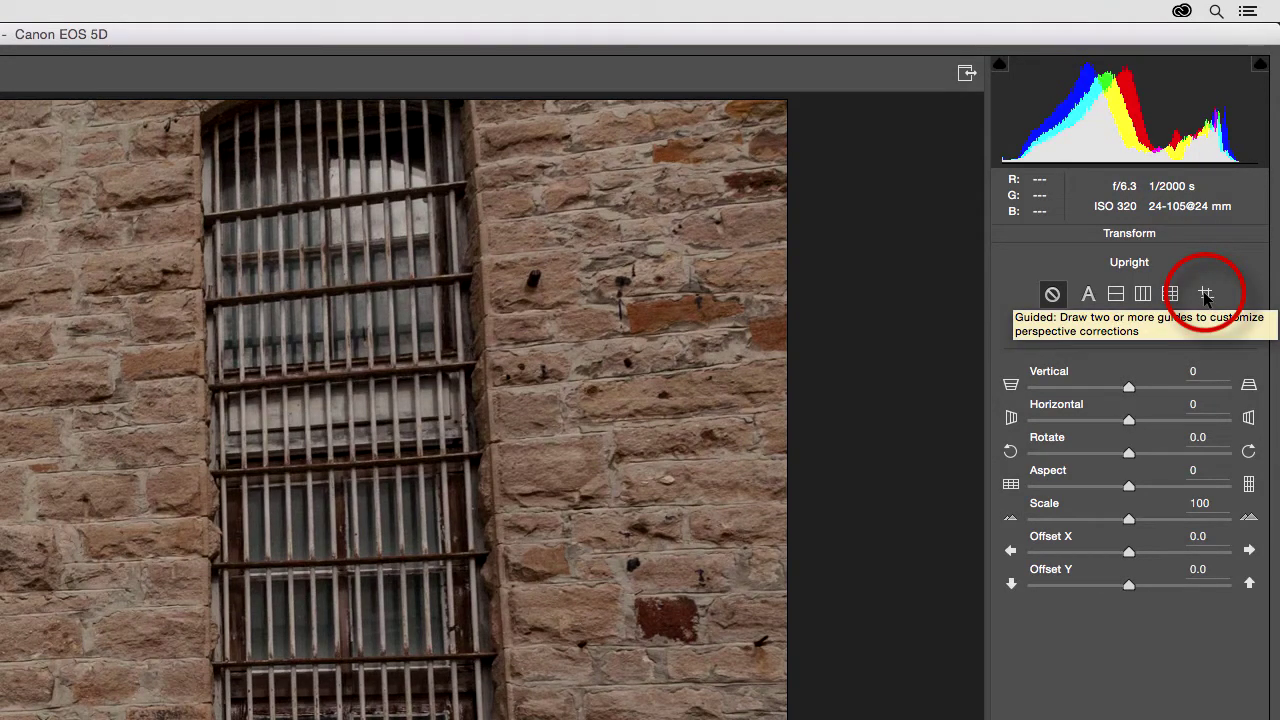
pyautogui.click(1205, 293)
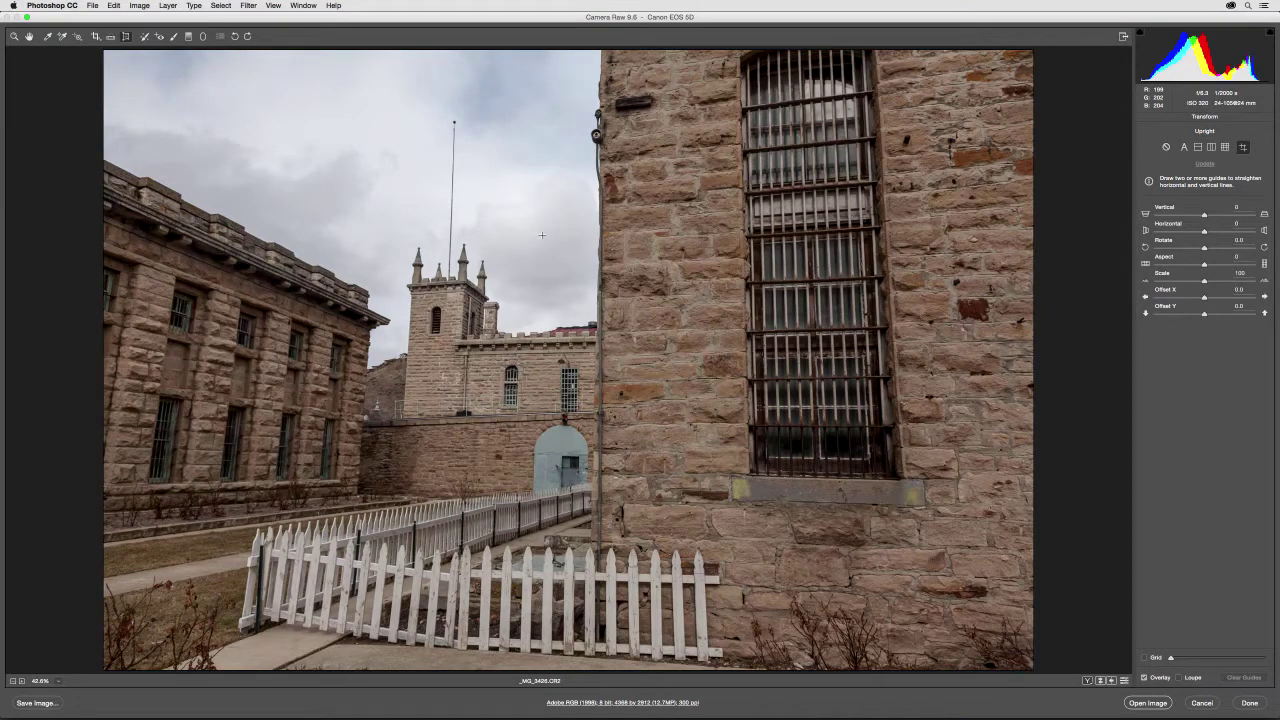
pyautogui.press('v')
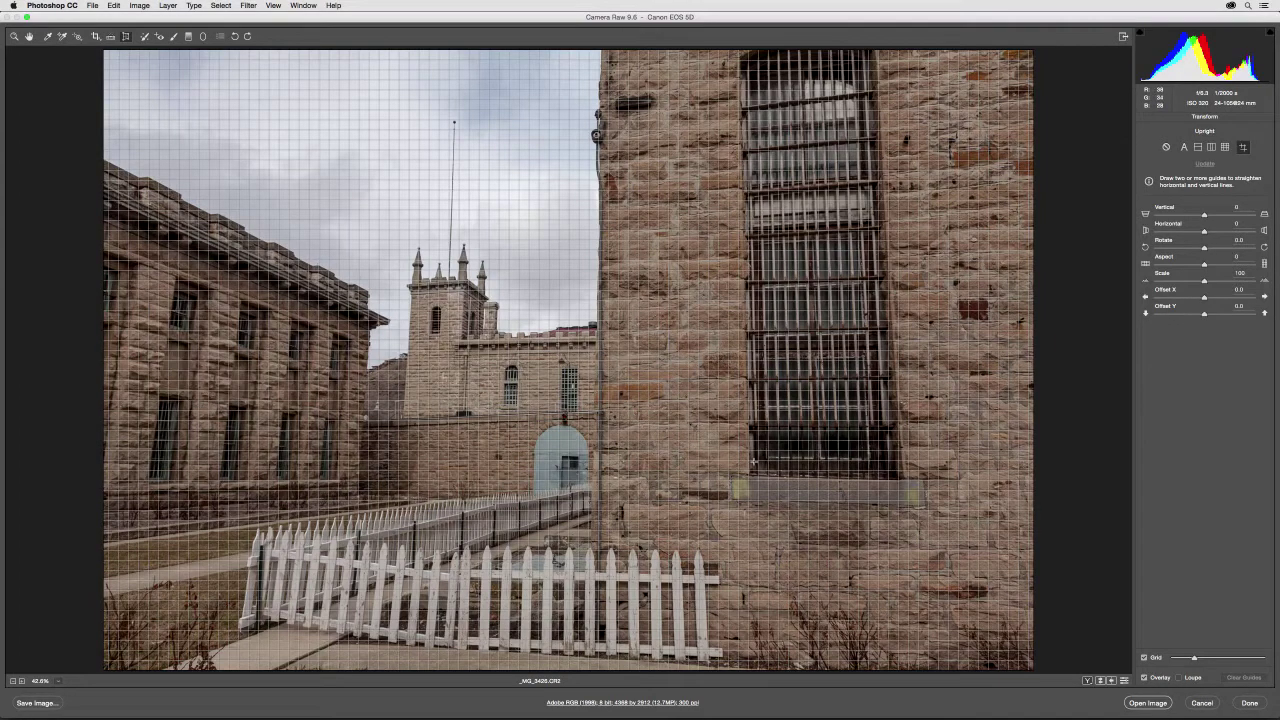
pyautogui.click(1146, 659)
pyautogui.click(1146, 659)
pyautogui.moveTo(1195, 659); pyautogui.dragTo(1236, 660)
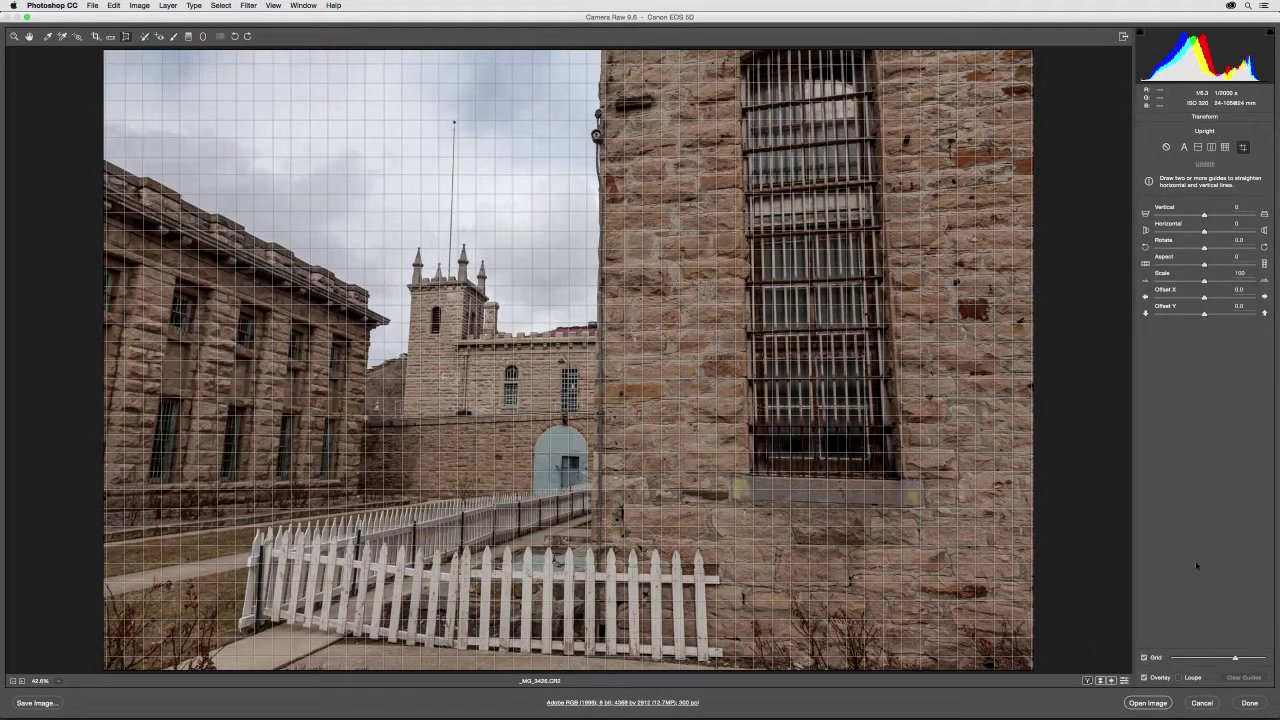
pyautogui.press('g')
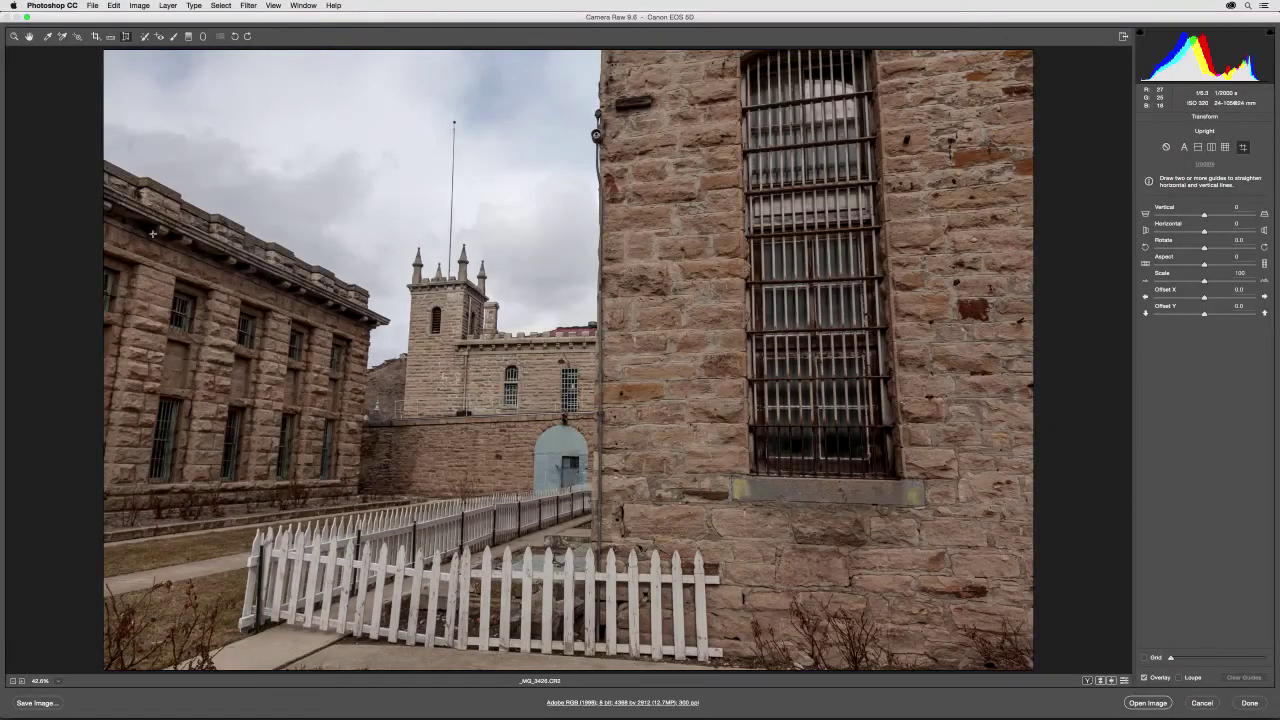
# Enable the Loupe and draw vertical guides along the left building and the near wall
pyautogui.hotkey('shift', 'l')
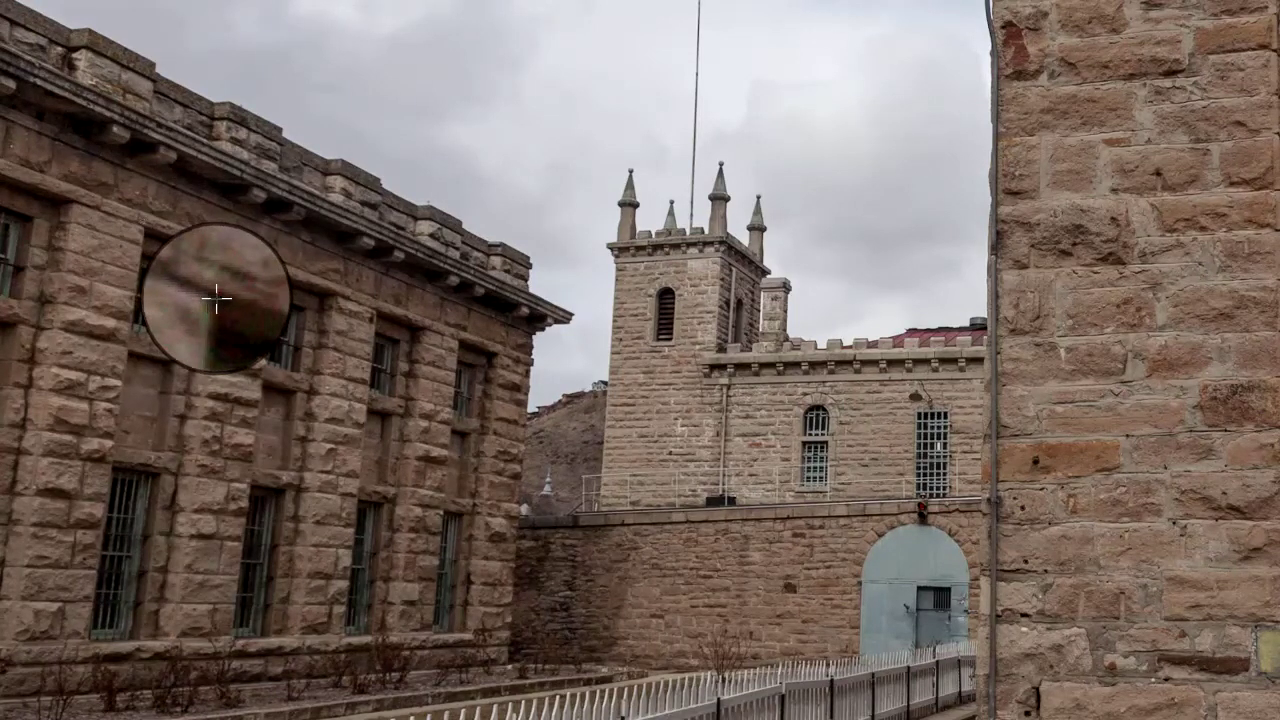
pyautogui.moveTo(142, 227); pyautogui.dragTo(90, 636)
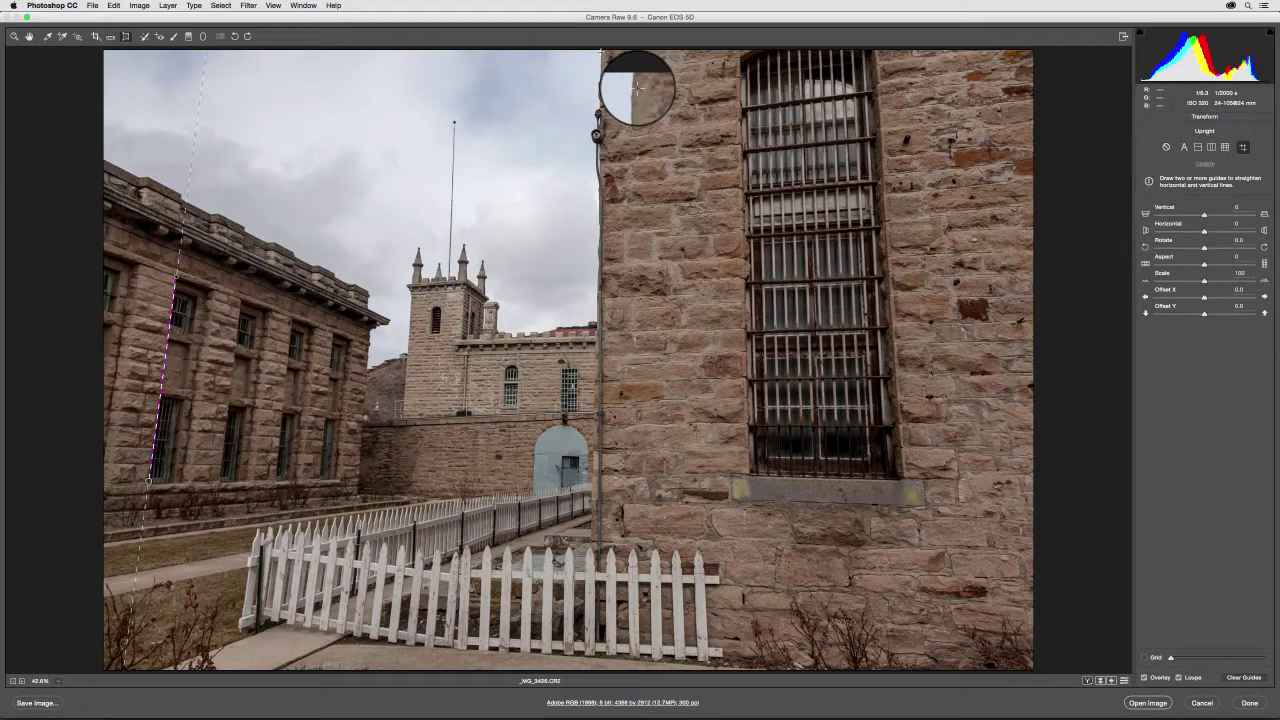
pyautogui.moveTo(600, 52)
pyautogui.mouseDown()
pyautogui.moveTo(598, 505)
pyautogui.moveTo(611, 504)
pyautogui.moveTo(596, 511)
pyautogui.mouseUp()
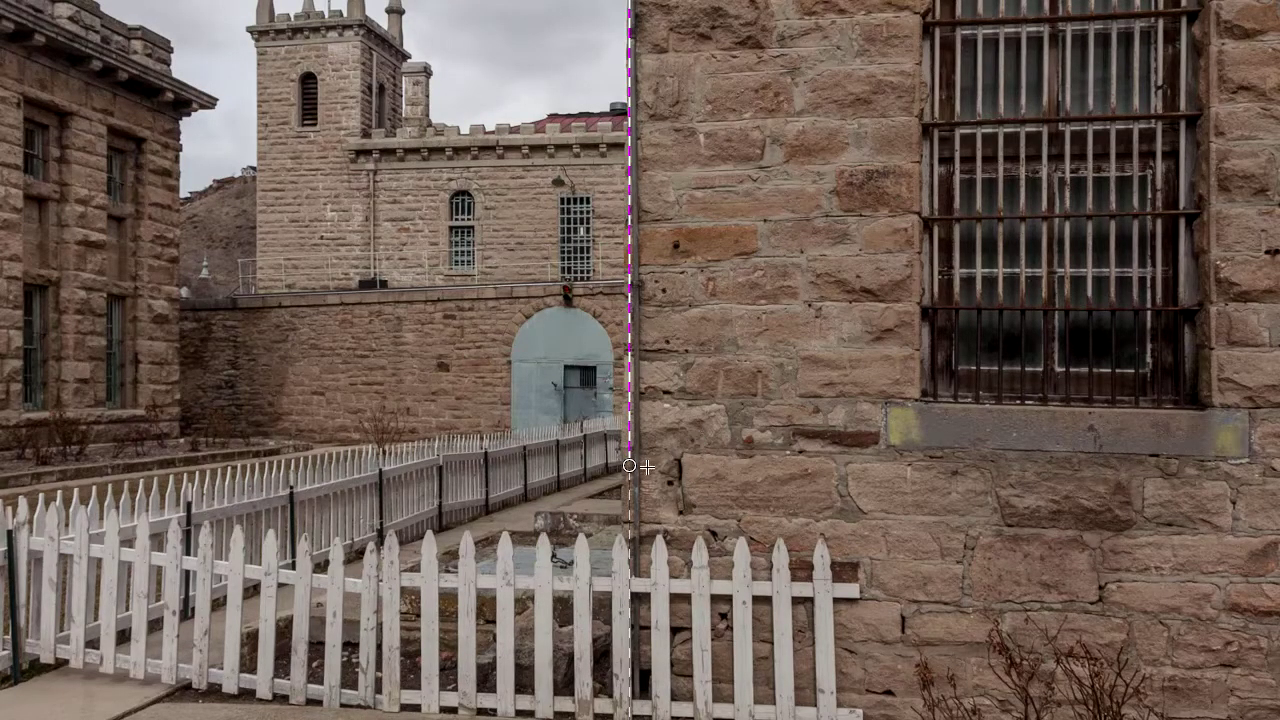
# Align the near-wall guide precisely with the wall edge, deleting the stray horizontal guide
pyautogui.moveTo(629, 466)
pyautogui.mouseDown()
pyautogui.moveTo(611, 466)
pyautogui.moveTo(629, 463)
pyautogui.mouseUp()
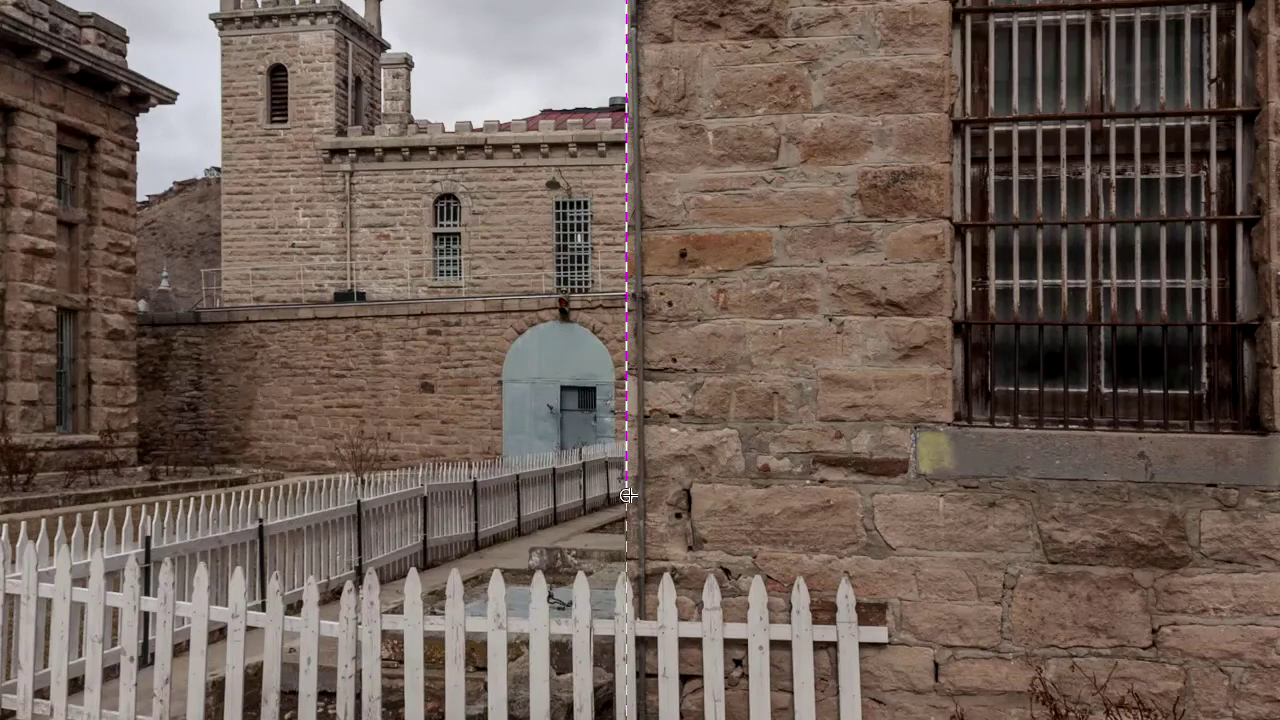
pyautogui.moveTo(627, 497); pyautogui.dragTo(634, 493)
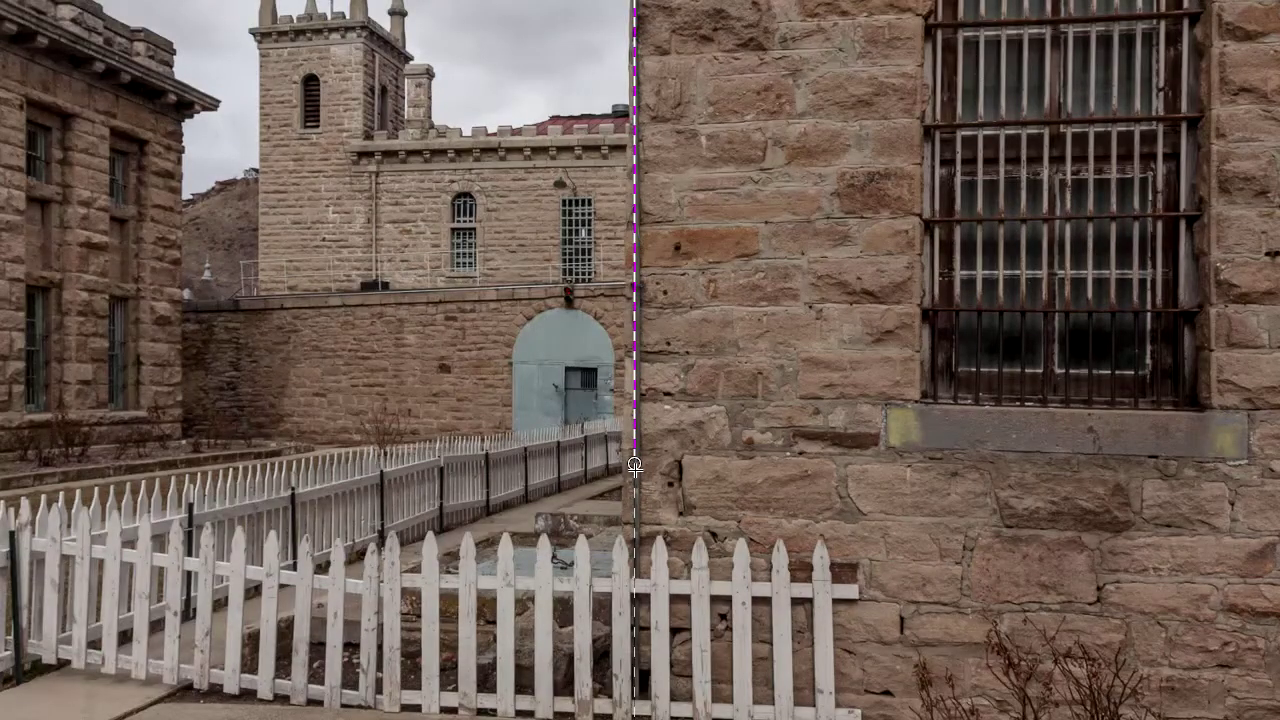
pyautogui.moveTo(634, 464); pyautogui.dragTo(598, 469)
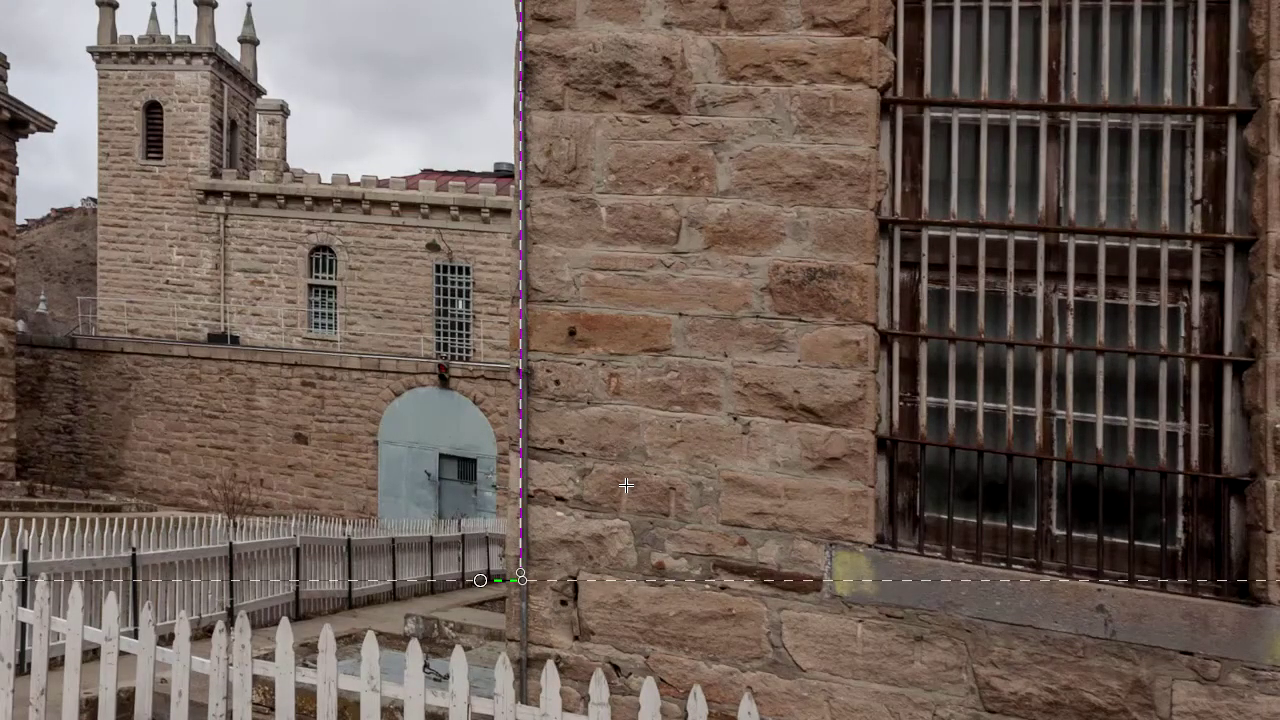
pyautogui.press('Delete')
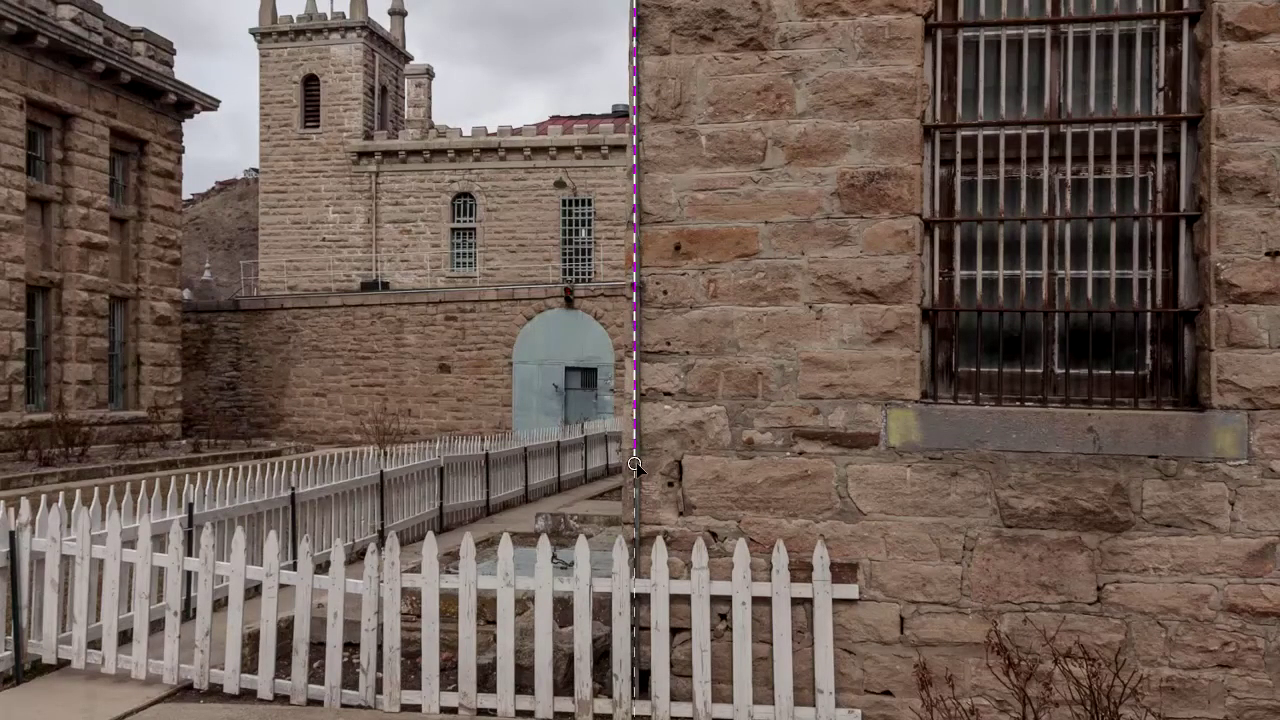
pyautogui.moveTo(635, 465); pyautogui.dragTo(627, 463)
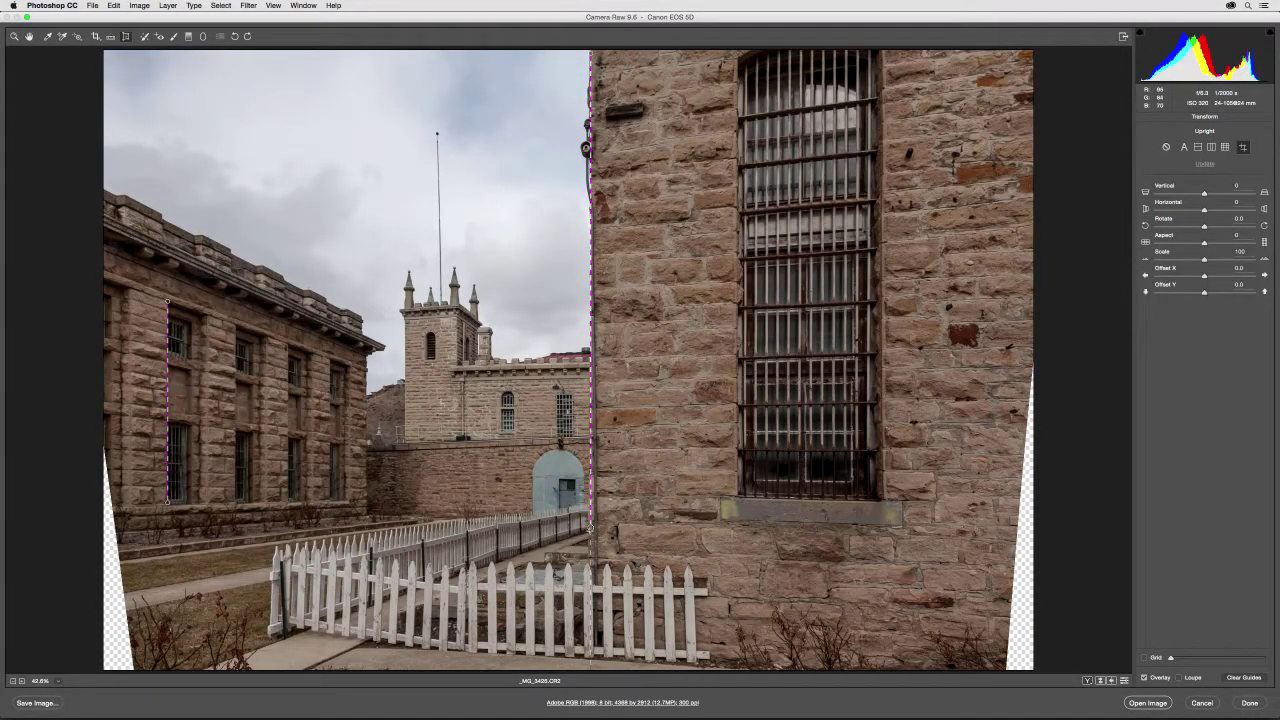
# Refine both ends of the near-wall guide and add a horizontal guide along the rear roofline
pyautogui.moveTo(586, 148); pyautogui.dragTo(586, 145)
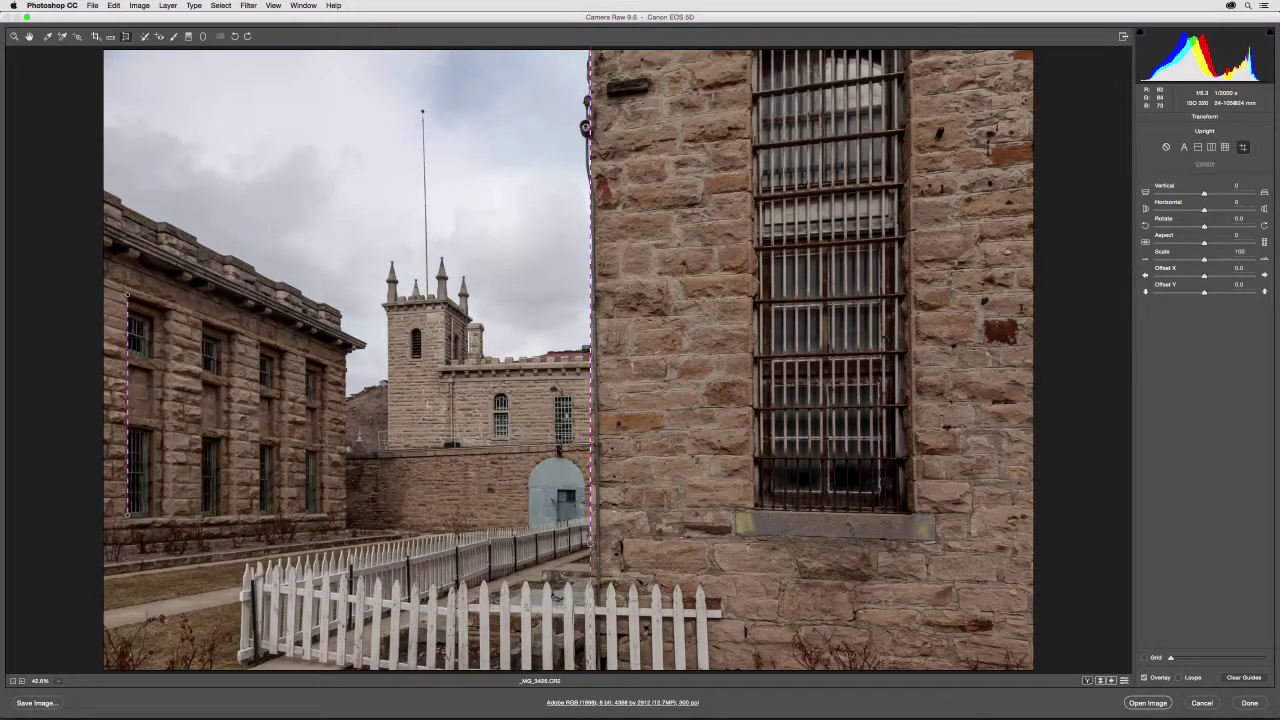
pyautogui.moveTo(591, 543); pyautogui.dragTo(594, 542)
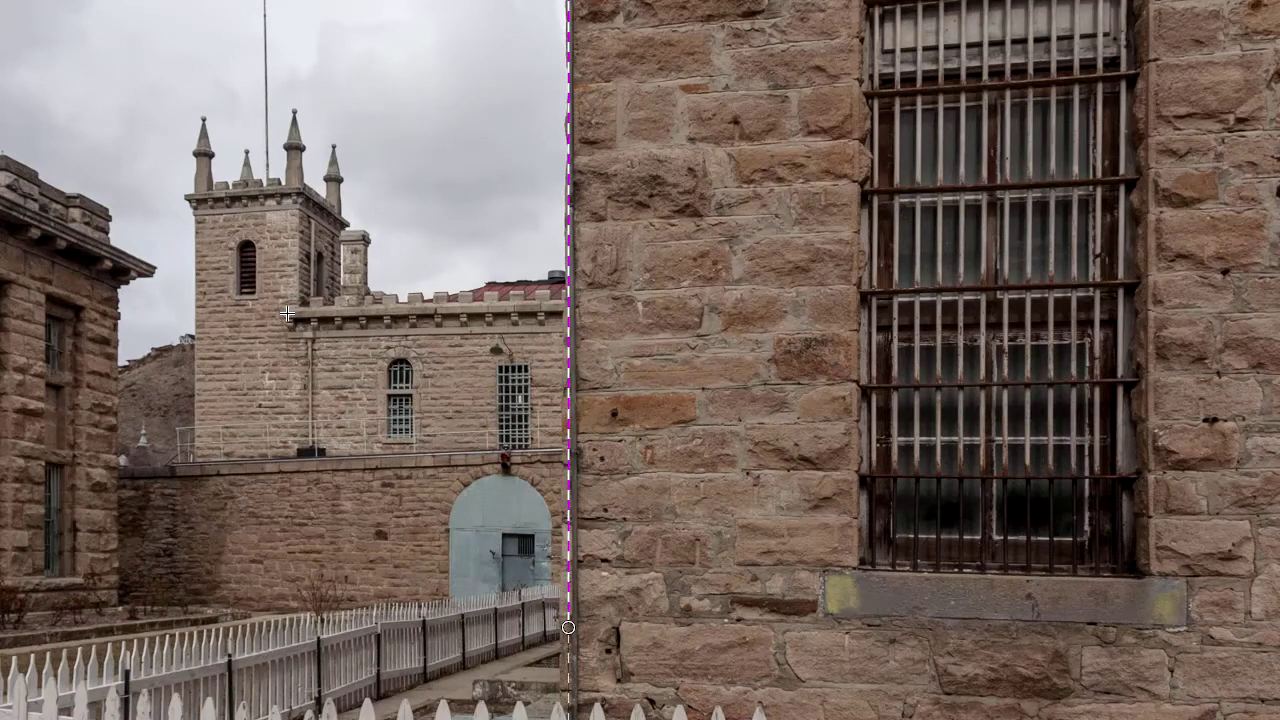
pyautogui.moveTo(287, 313); pyautogui.dragTo(583, 307)
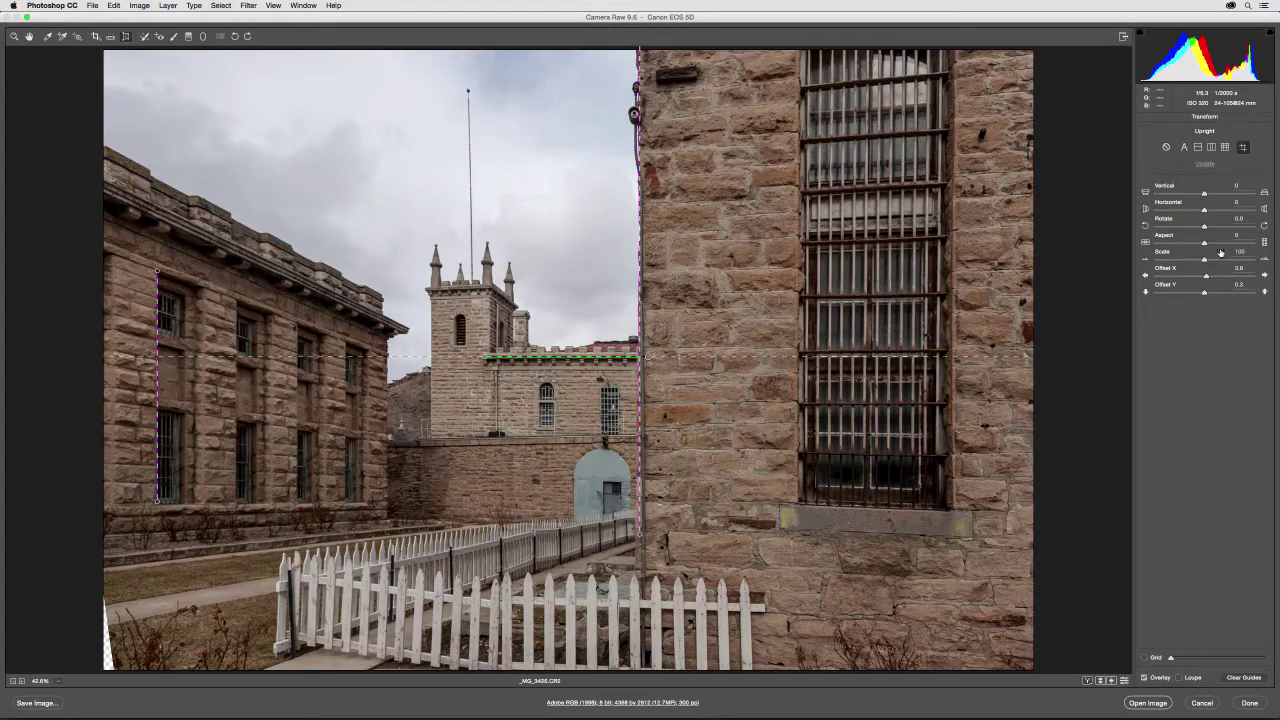
# Try different Transform scales and a leftward reframe, then hide the guide overlay to preview
pyautogui.moveTo(1204, 260); pyautogui.dragTo(1195, 264)
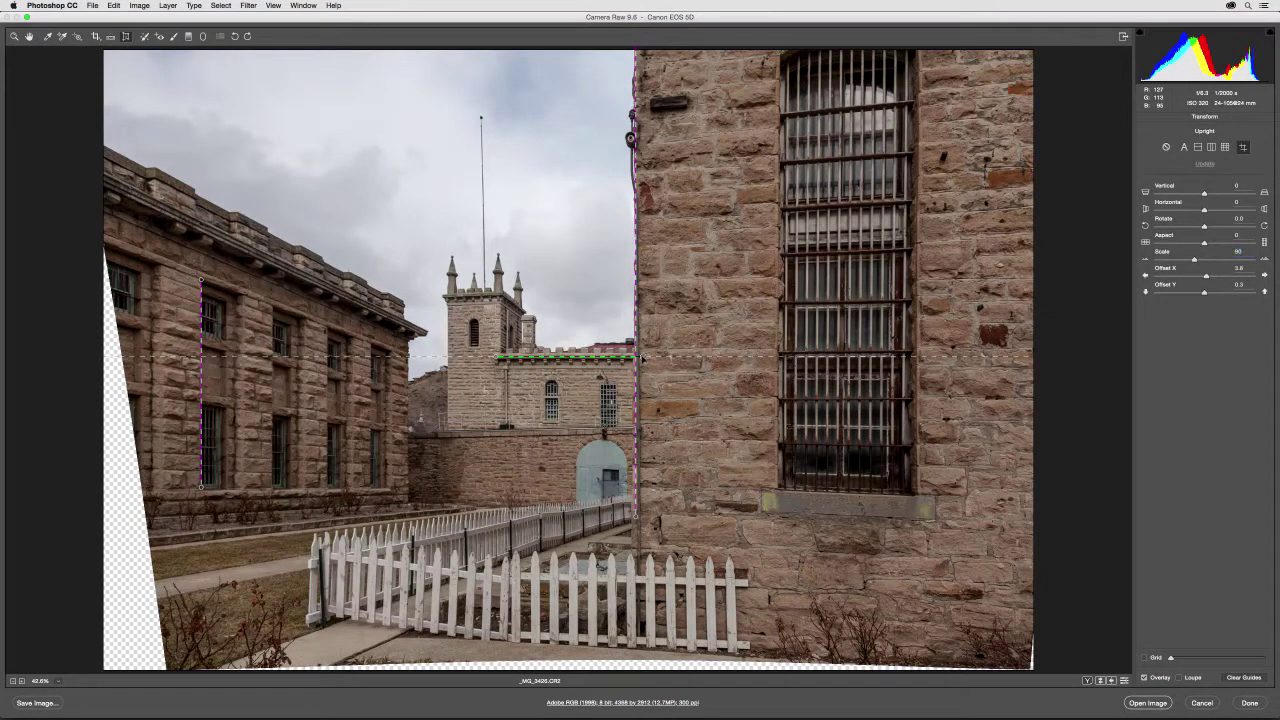
pyautogui.moveTo(642, 357); pyautogui.dragTo(645, 355)
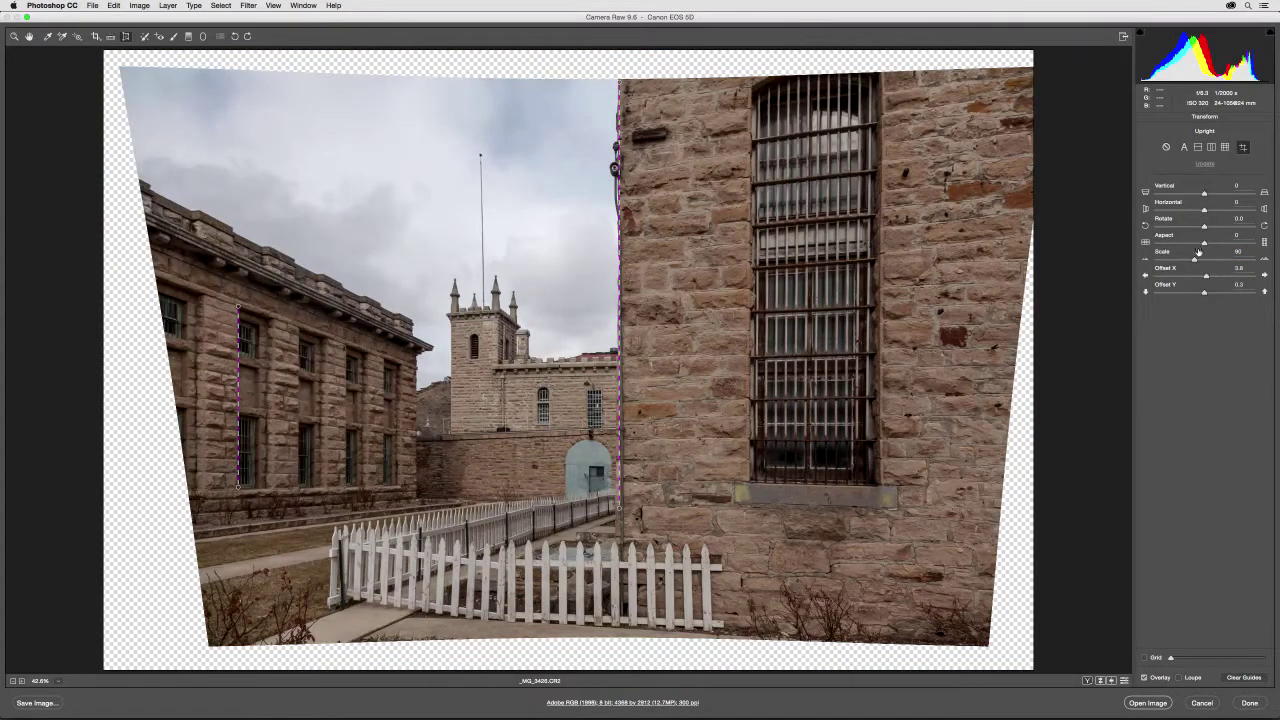
pyautogui.moveTo(1194, 260); pyautogui.dragTo(1201, 260)
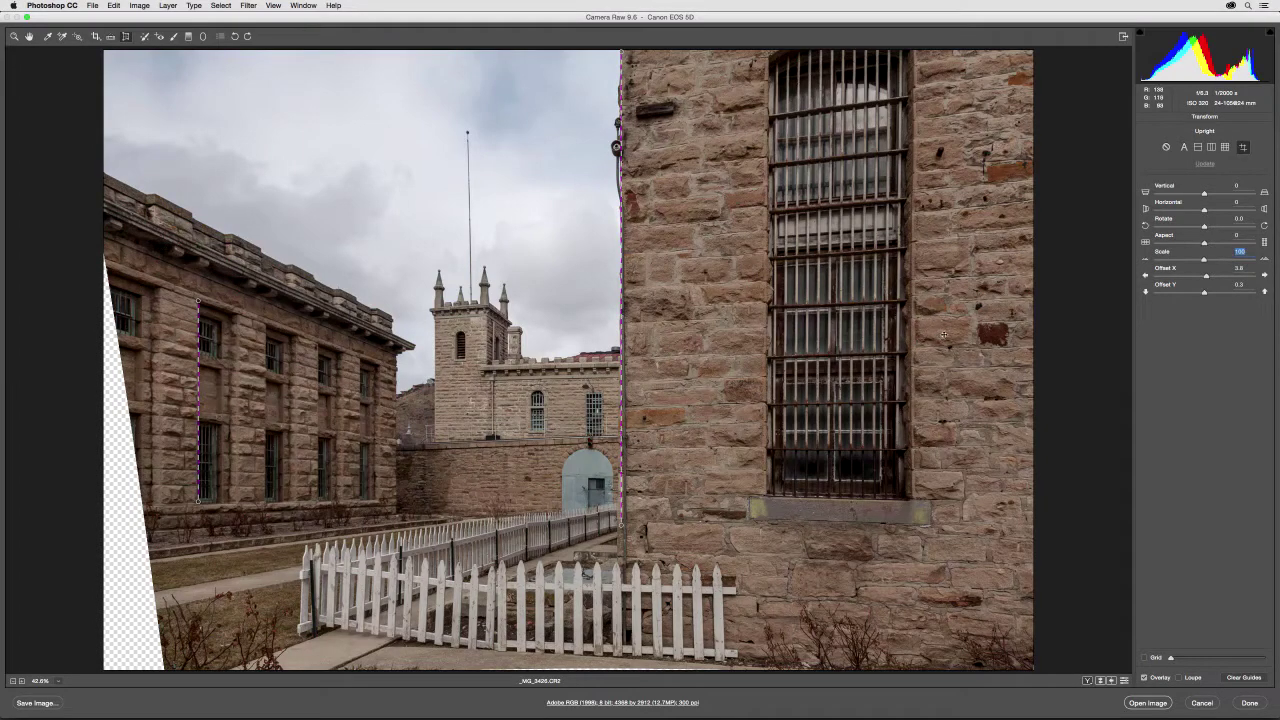
pyautogui.moveTo(945, 335); pyautogui.dragTo(917, 337)
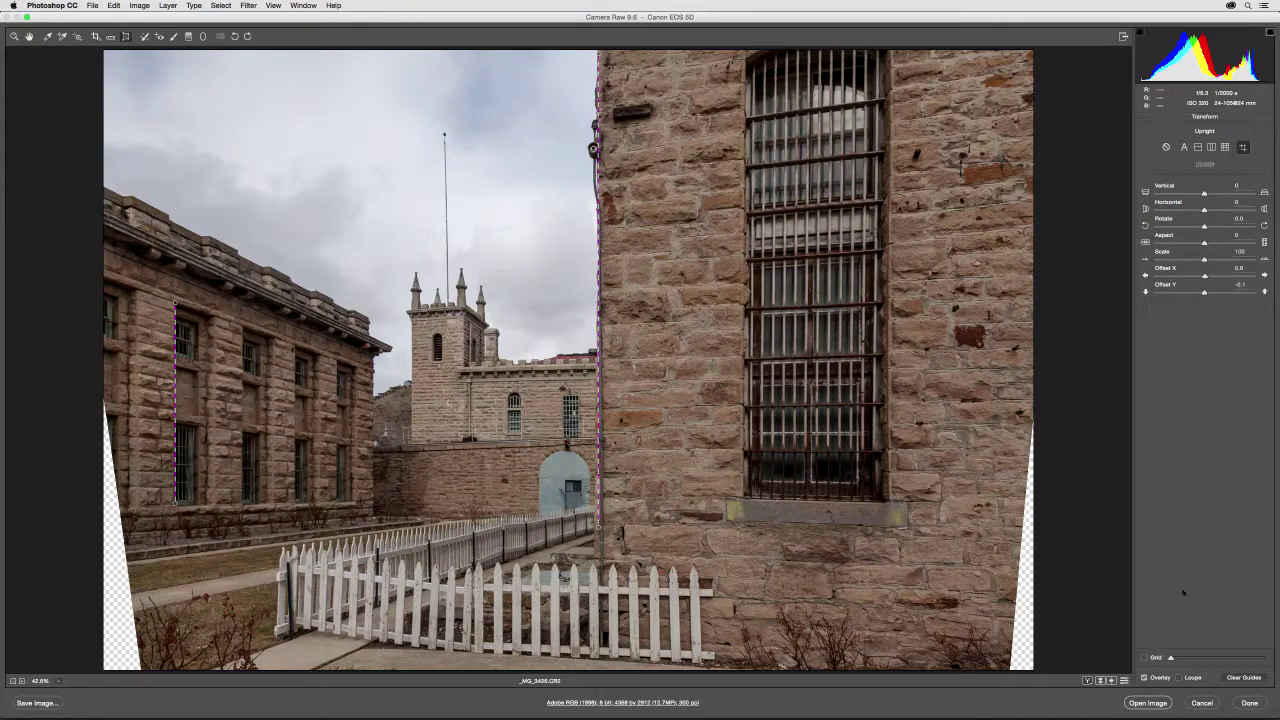
pyautogui.press('v')
pyautogui.press('v')
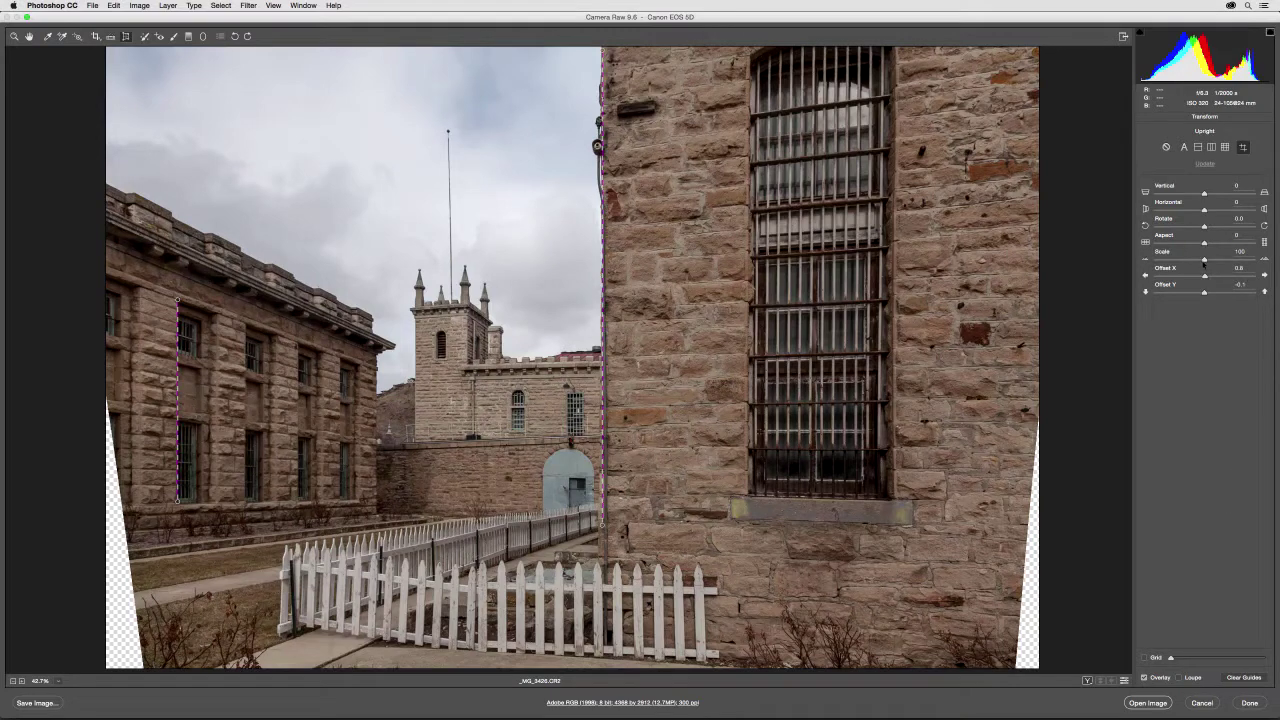
# Set Transform Scale to 108 and shift the photo to Offset X 0.4, Offset Y 4.8
pyautogui.moveTo(1205, 260); pyautogui.dragTo(1210, 260)
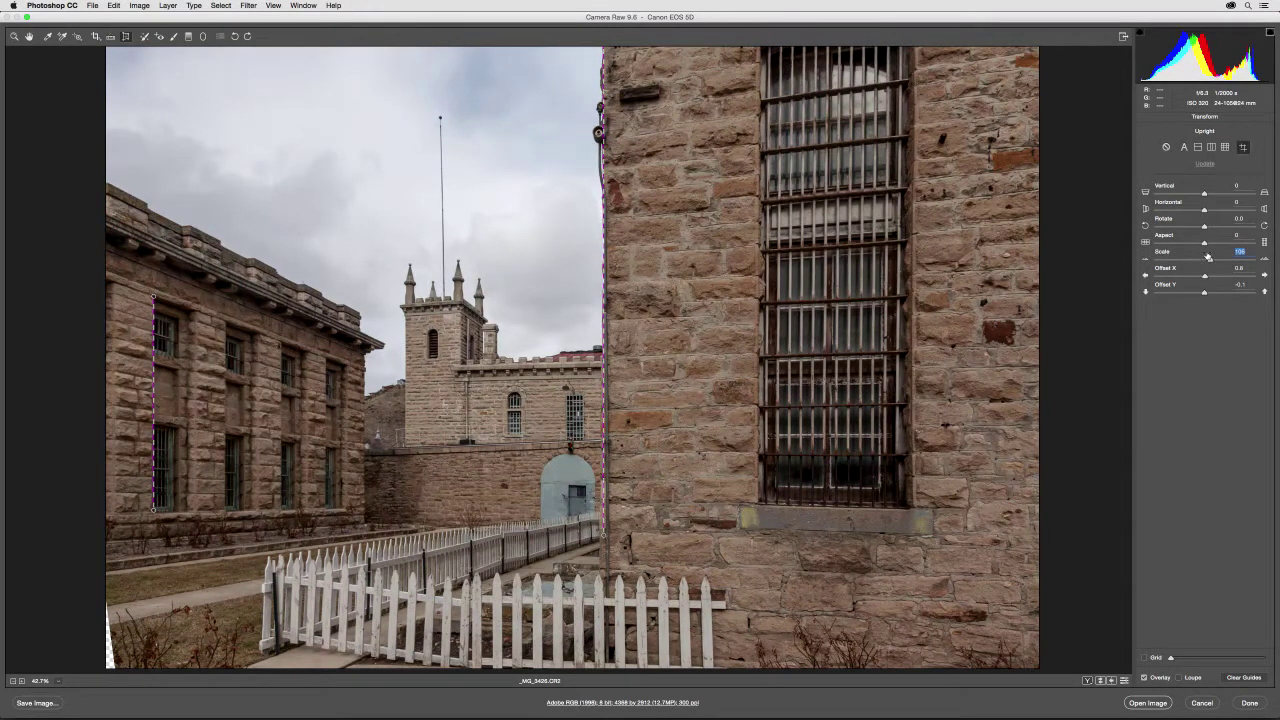
pyautogui.moveTo(1209, 261); pyautogui.dragTo(1208, 260)
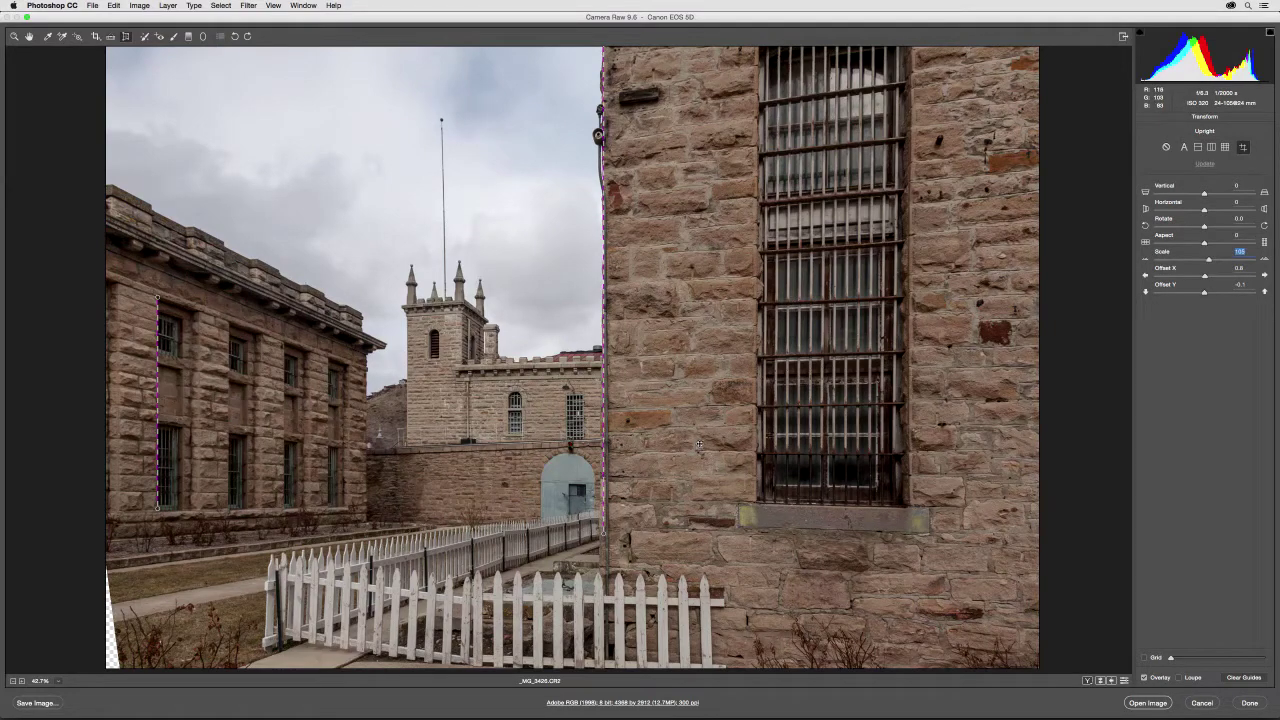
pyautogui.moveTo(698, 444)
pyautogui.mouseDown()
pyautogui.moveTo(680, 443)
pyautogui.moveTo(693, 438)
pyautogui.moveTo(696, 460)
pyautogui.mouseUp()
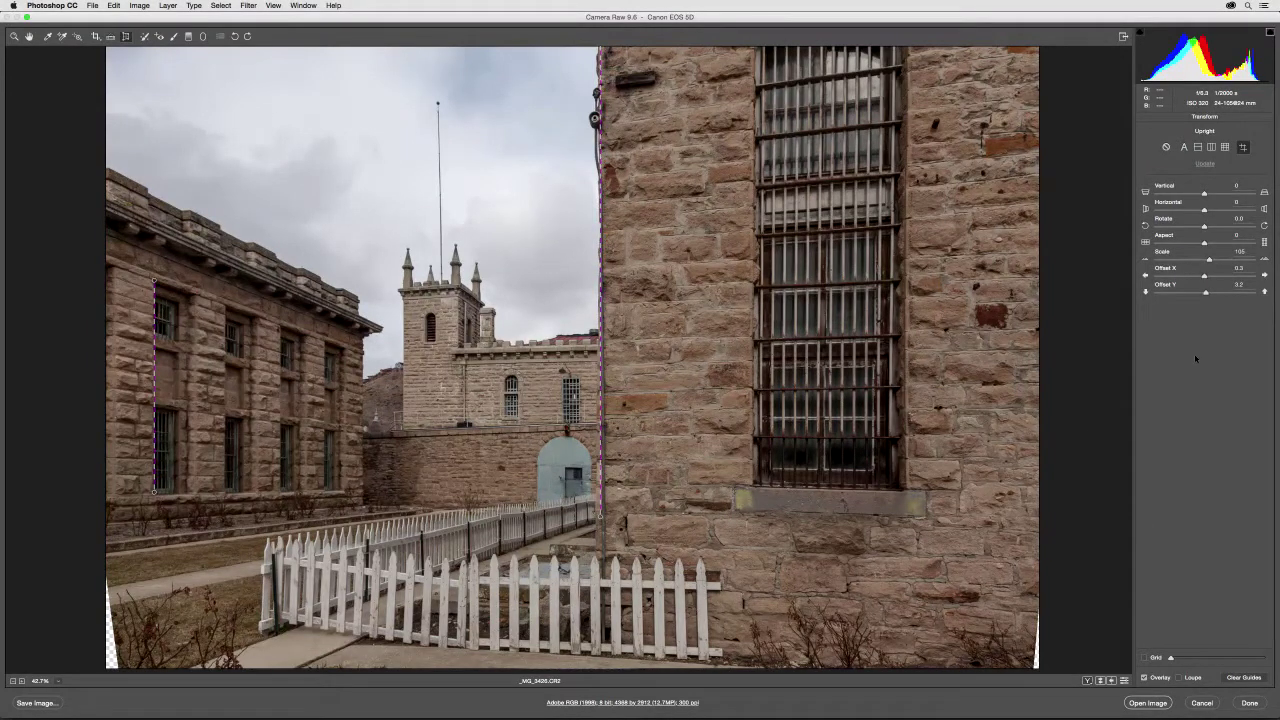
pyautogui.moveTo(1212, 260); pyautogui.dragTo(1213, 260)
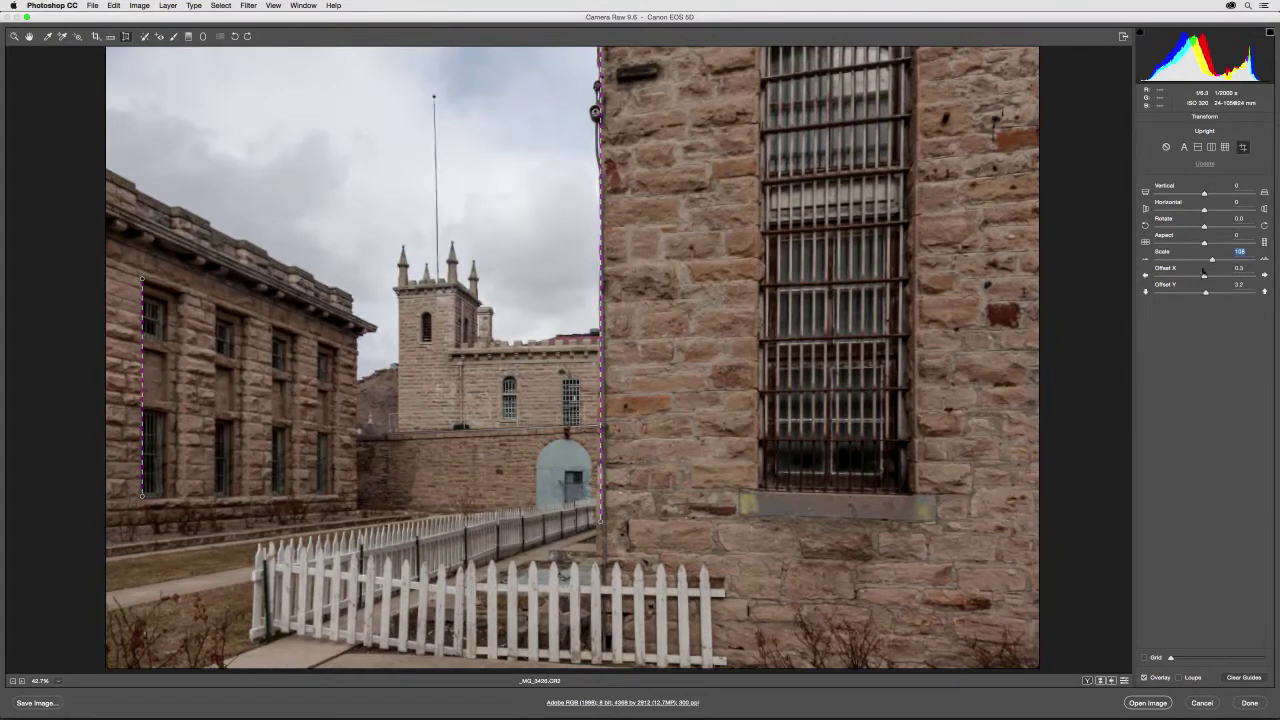
pyautogui.click(907, 491)
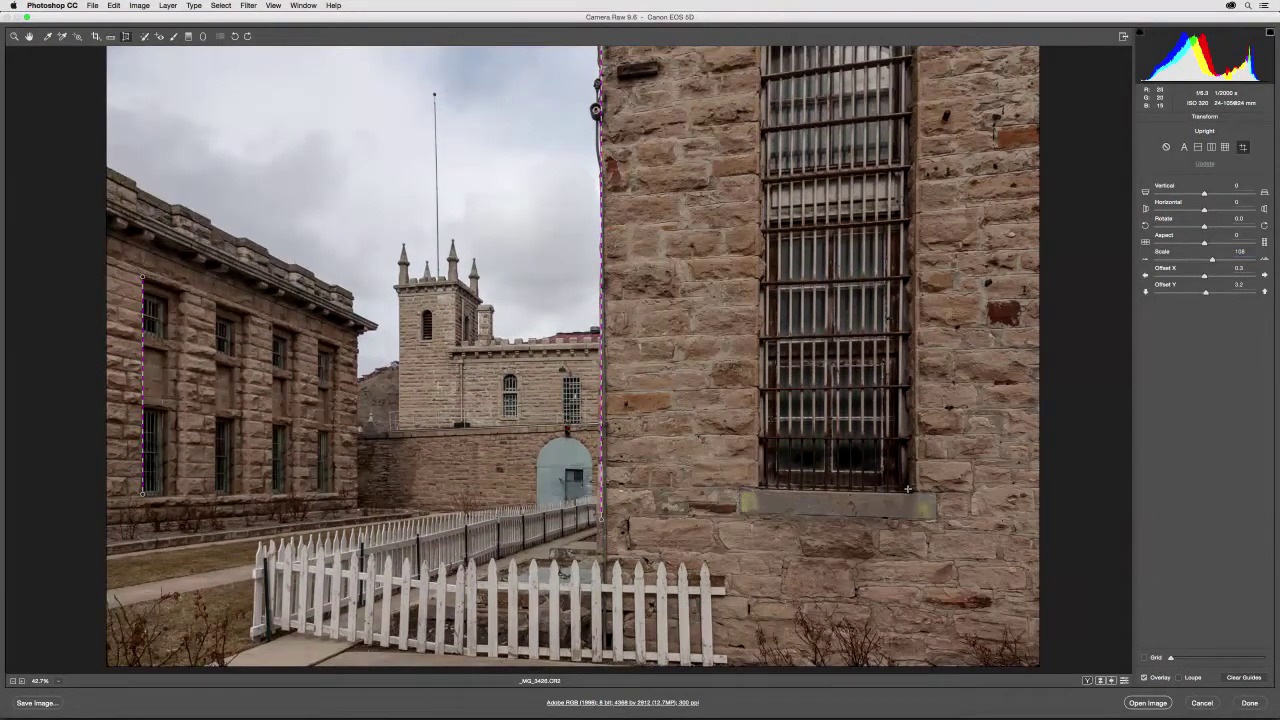
pyautogui.moveTo(909, 487); pyautogui.dragTo(911, 475)
pyautogui.moveTo(911, 476); pyautogui.dragTo(910, 478)
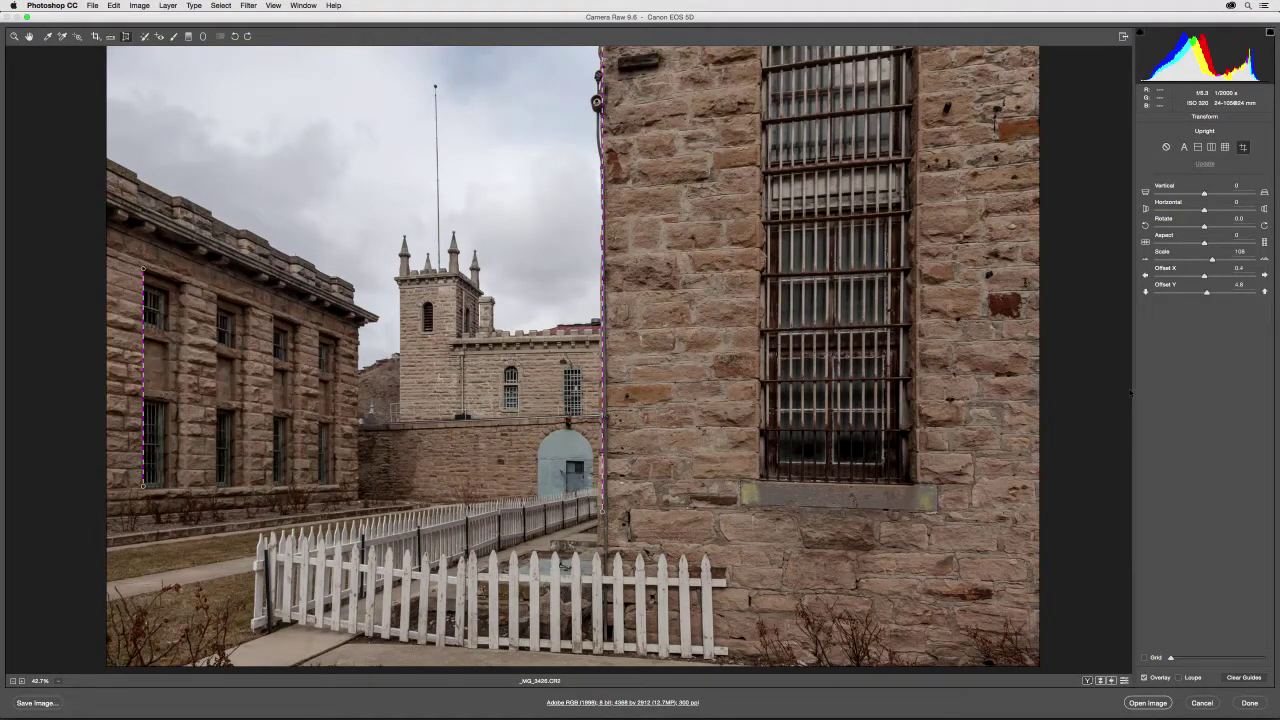
# Open the corrected photo in Photoshop and zoom in to 50%
pyautogui.click(1153, 705)
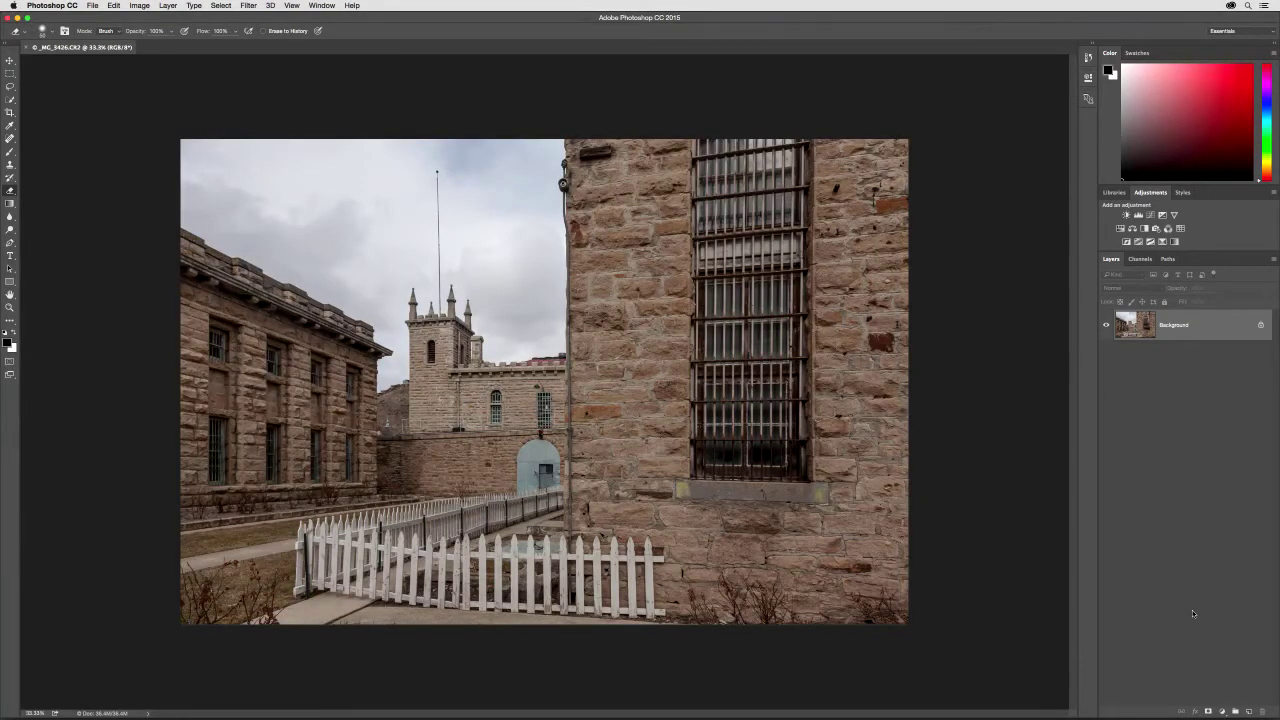
pyautogui.press('super+plus')
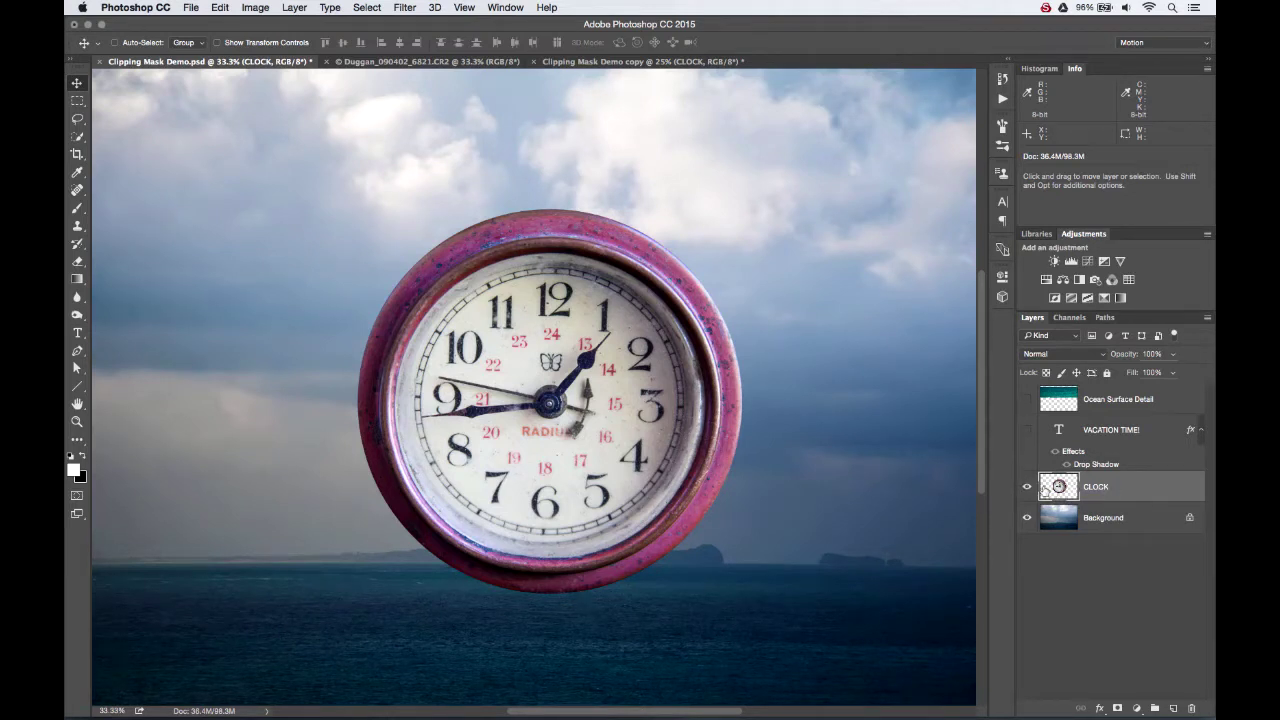
# Hide and re-show the CLOCK and Background layers in turn to inspect each one
pyautogui.click(1026, 487)
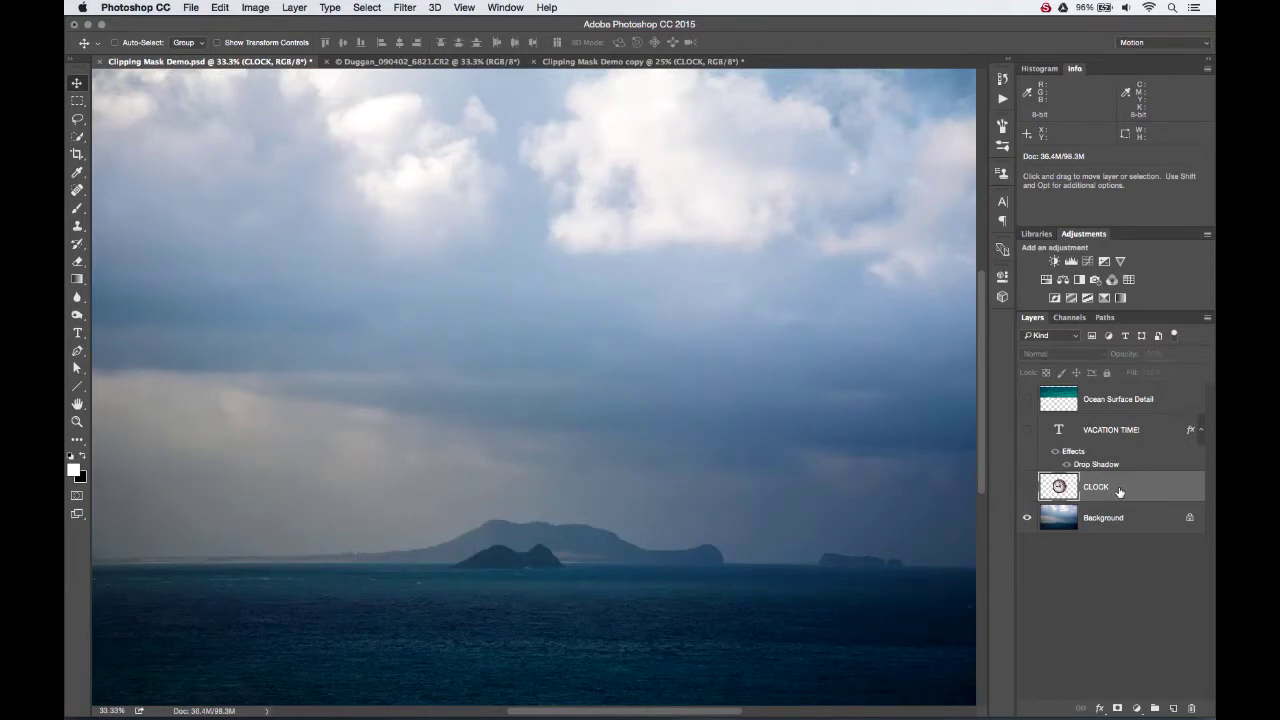
pyautogui.press('super+minus')
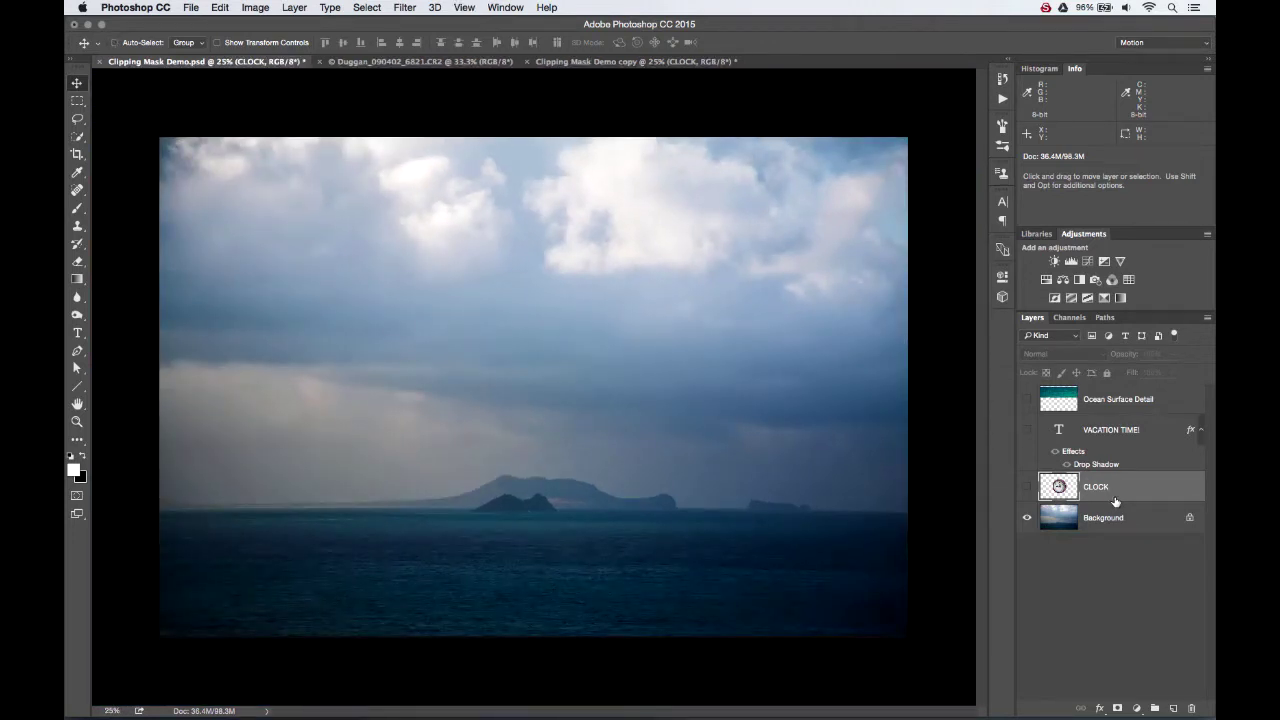
pyautogui.click(1027, 488)
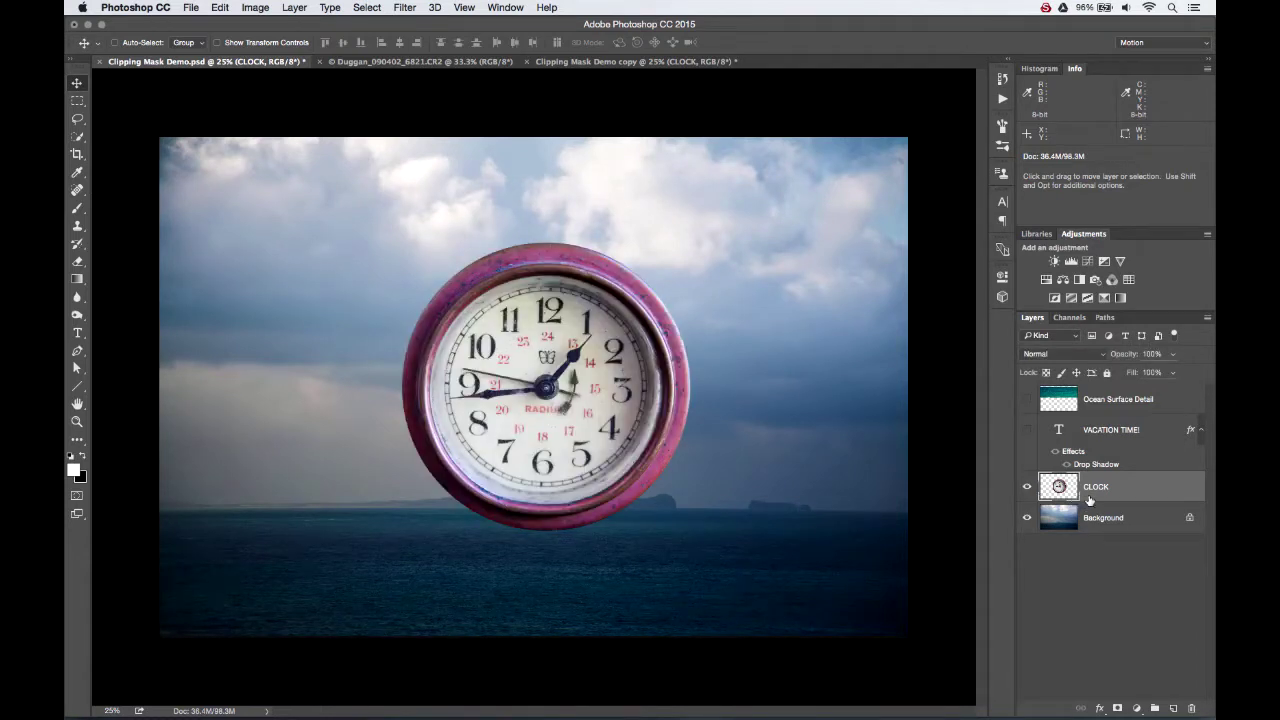
pyautogui.press('super+equal')
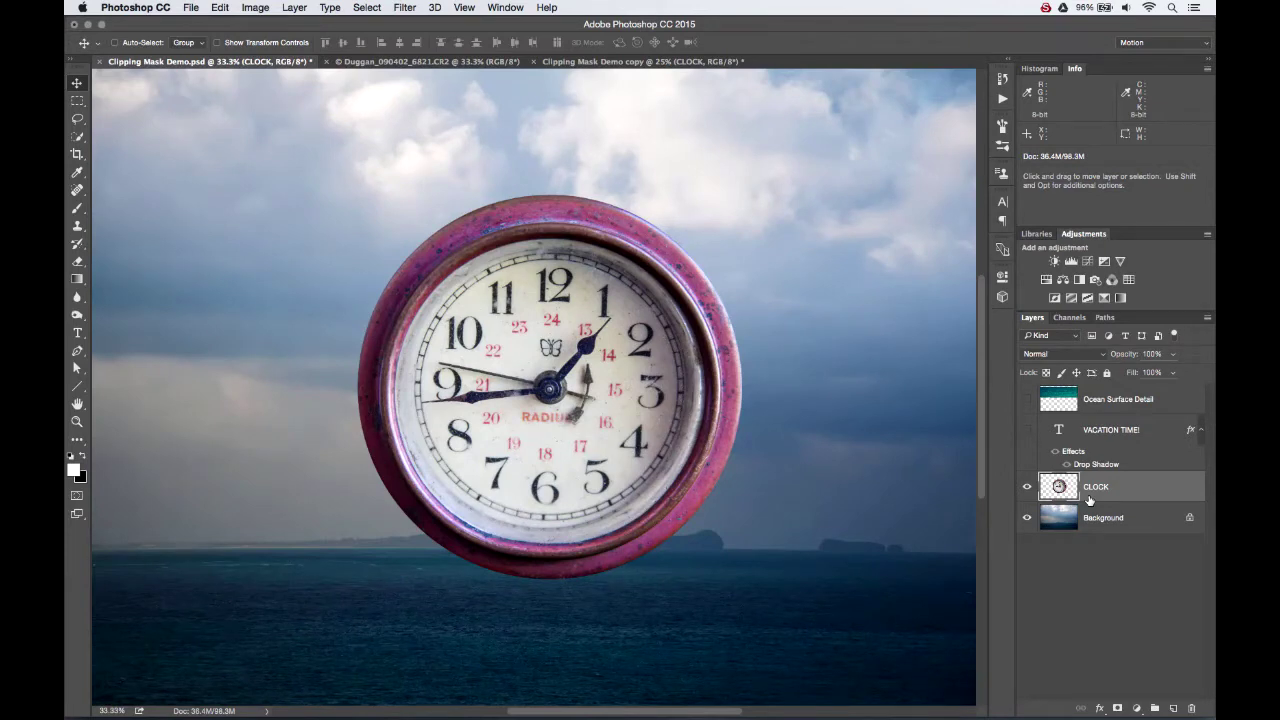
pyautogui.click(1027, 518)
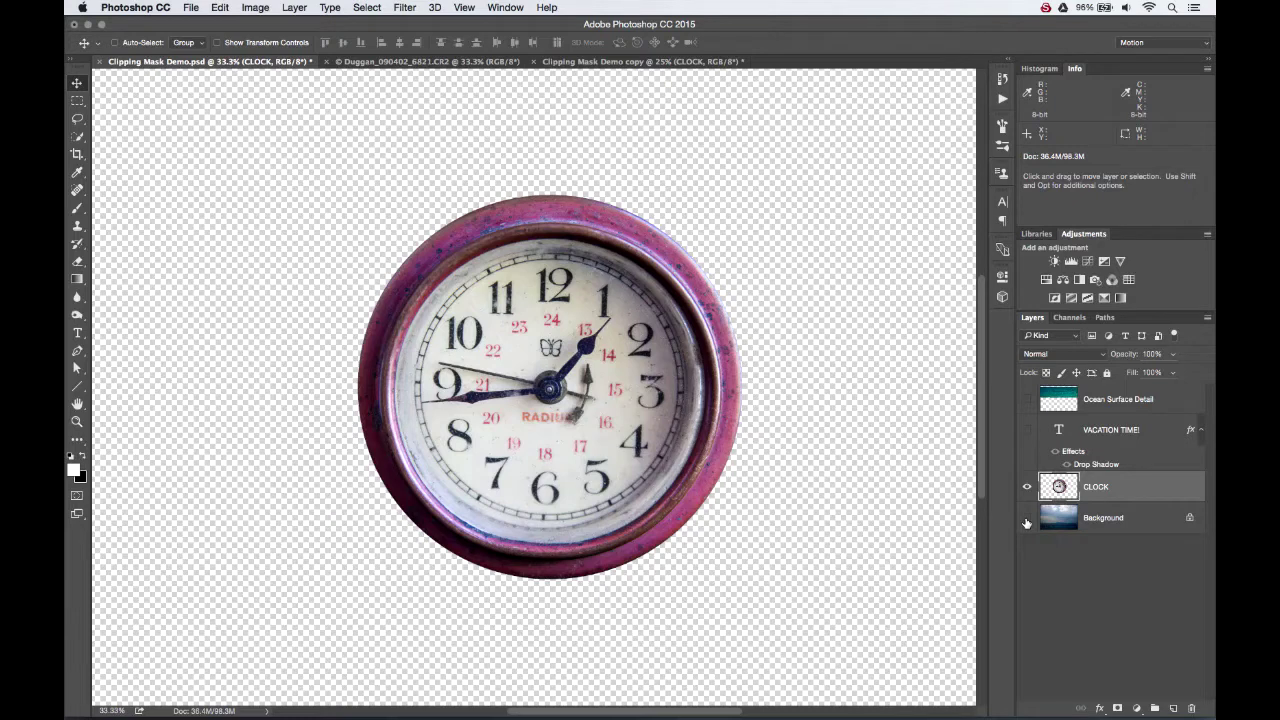
pyautogui.click(1026, 517)
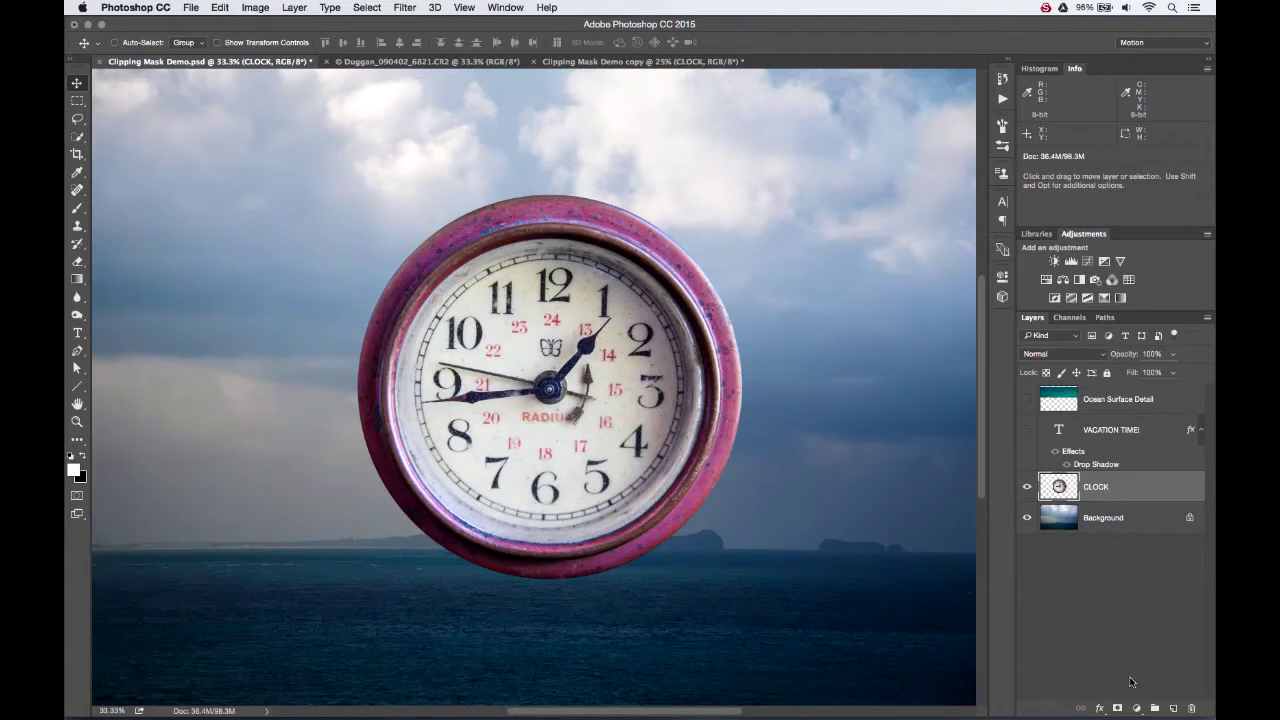
# Add a Hue/Saturation adjustment layer above CLOCK with Hue set to -124
pyautogui.click(1137, 708)
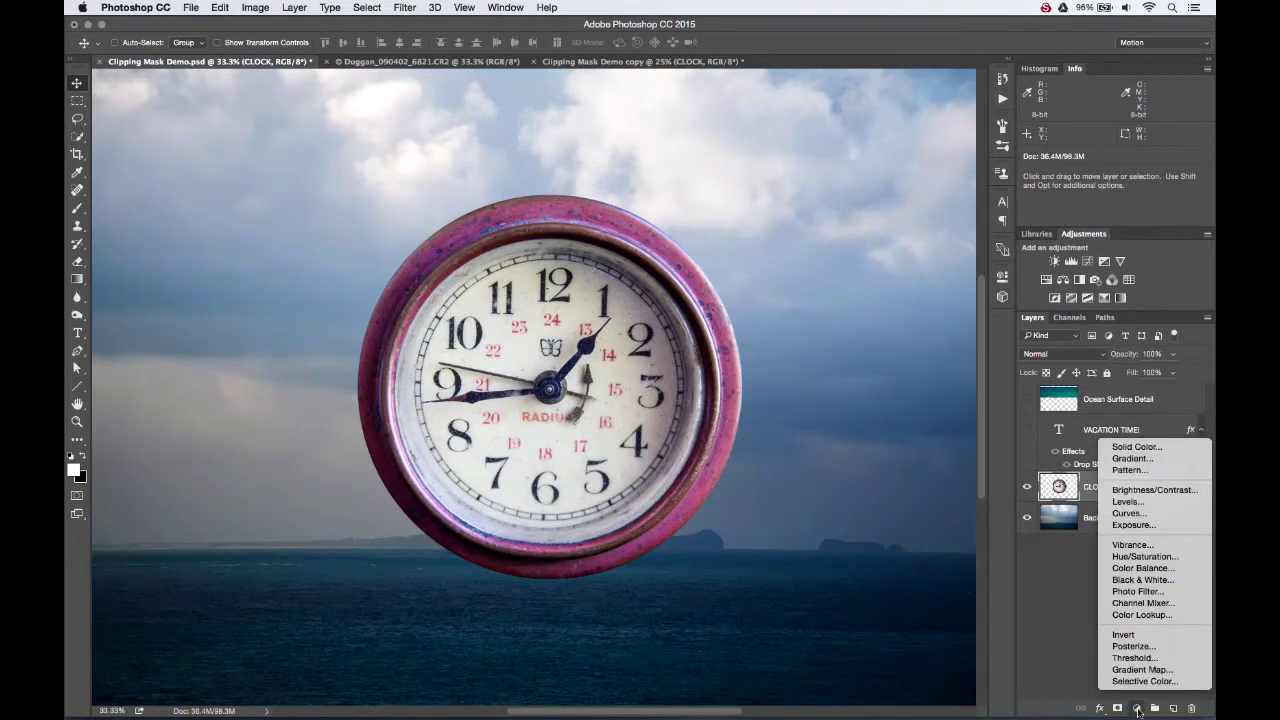
pyautogui.press('Escape')
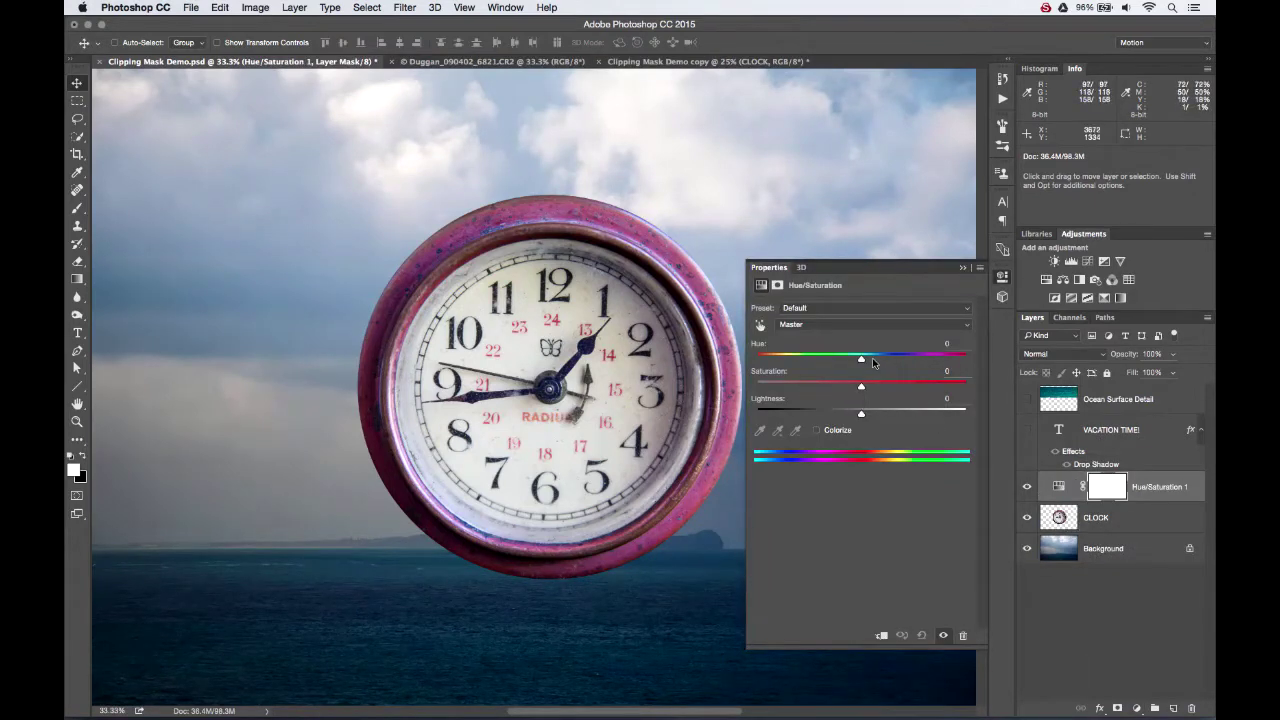
pyautogui.moveTo(872, 362); pyautogui.dragTo(950, 366)
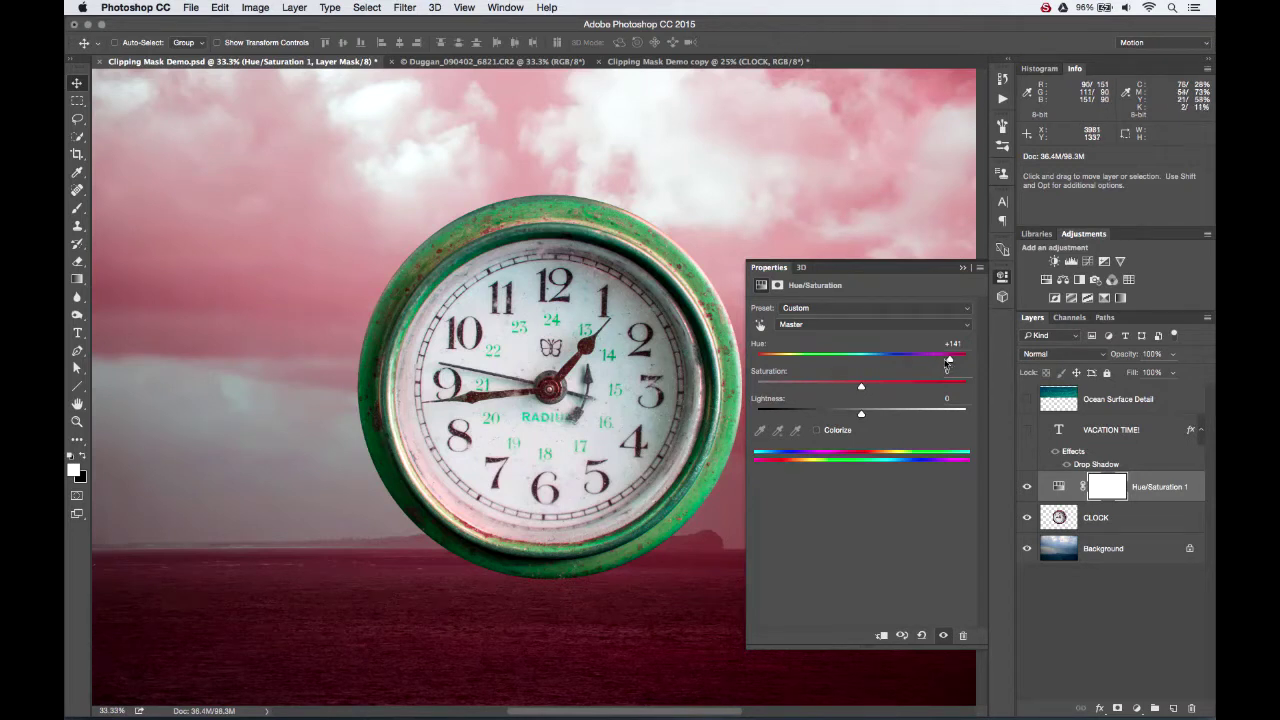
pyautogui.moveTo(950, 360); pyautogui.dragTo(781, 365)
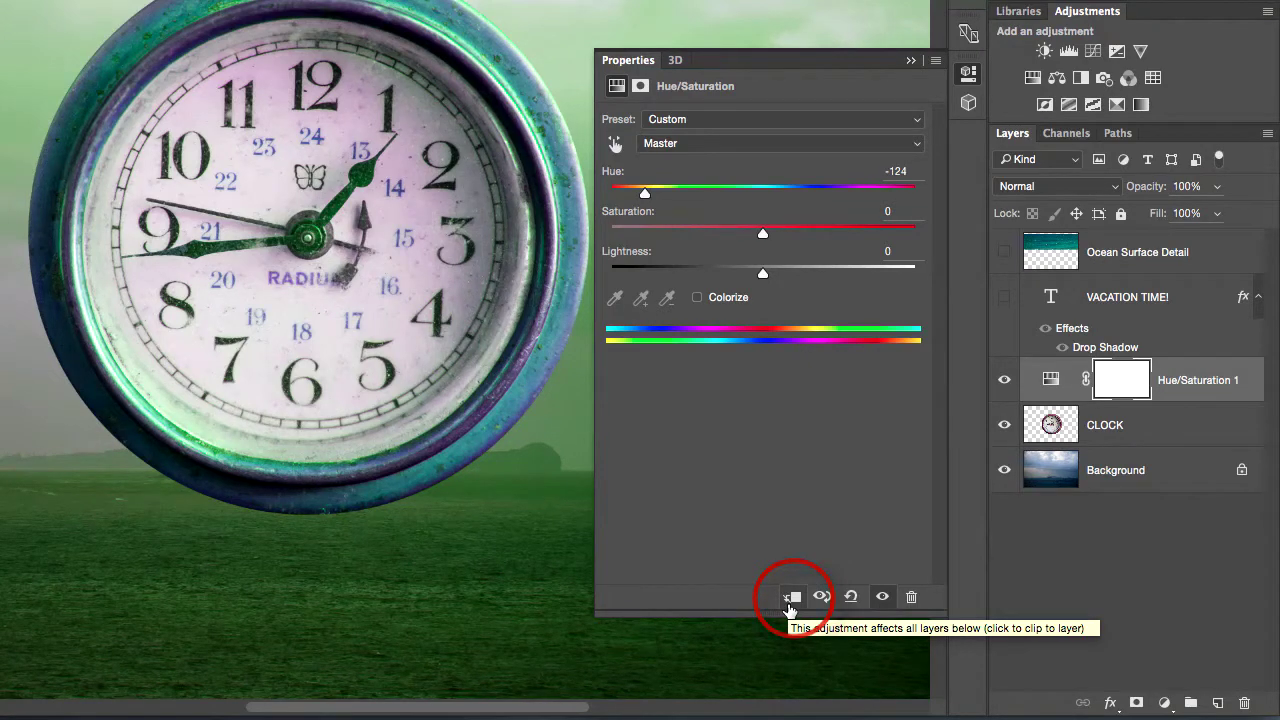
# Clip Hue/Saturation 1 to CLOCK, compare its effect on and off, and widen the Layers panel
pyautogui.click(790, 600)
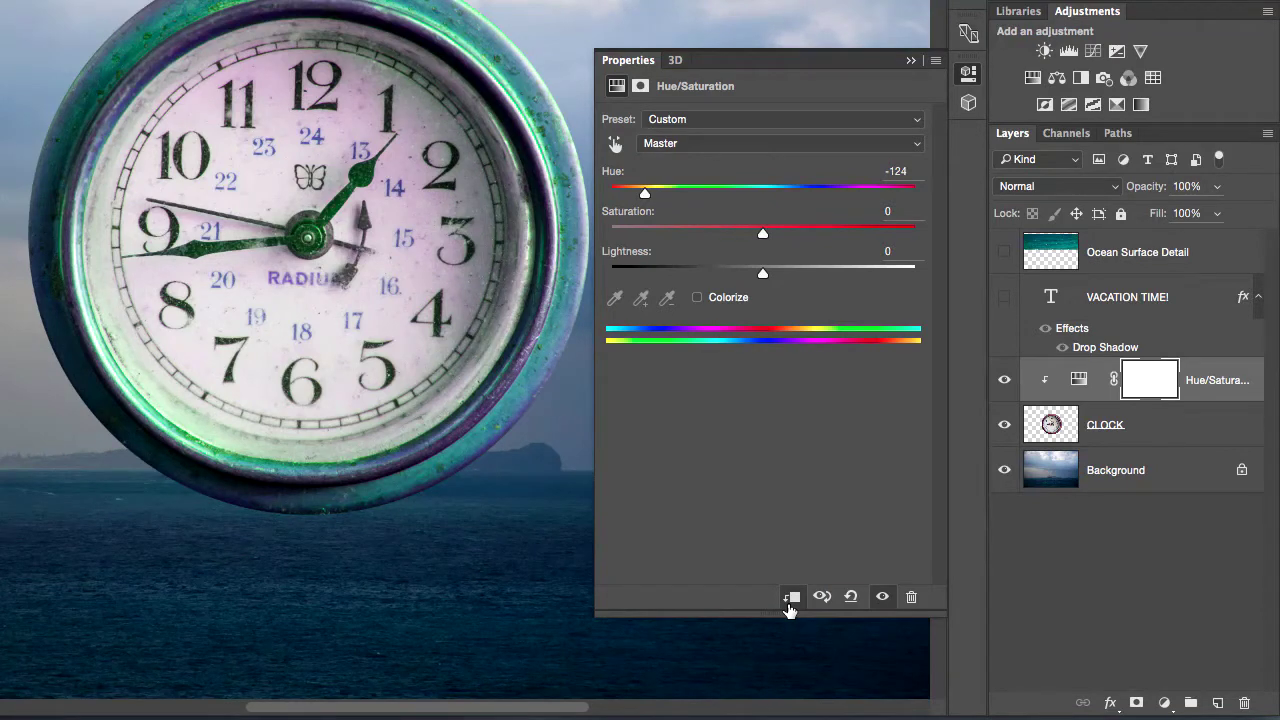
pyautogui.click(1004, 381)
pyautogui.click(1004, 381)
pyautogui.click(1004, 381)
pyautogui.moveTo(987, 460); pyautogui.dragTo(938, 461)
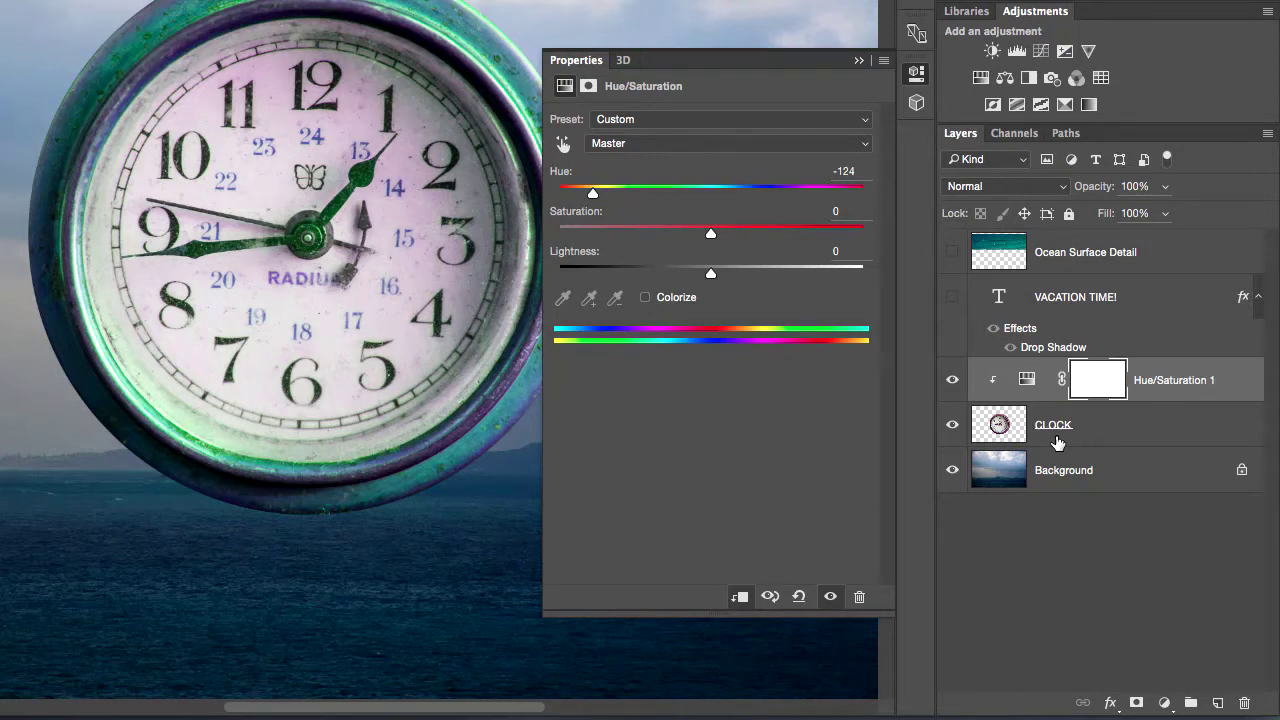
# Check the clipped tint with the Background hidden, collapse the Properties panel, then restore Background
pyautogui.click(955, 470)
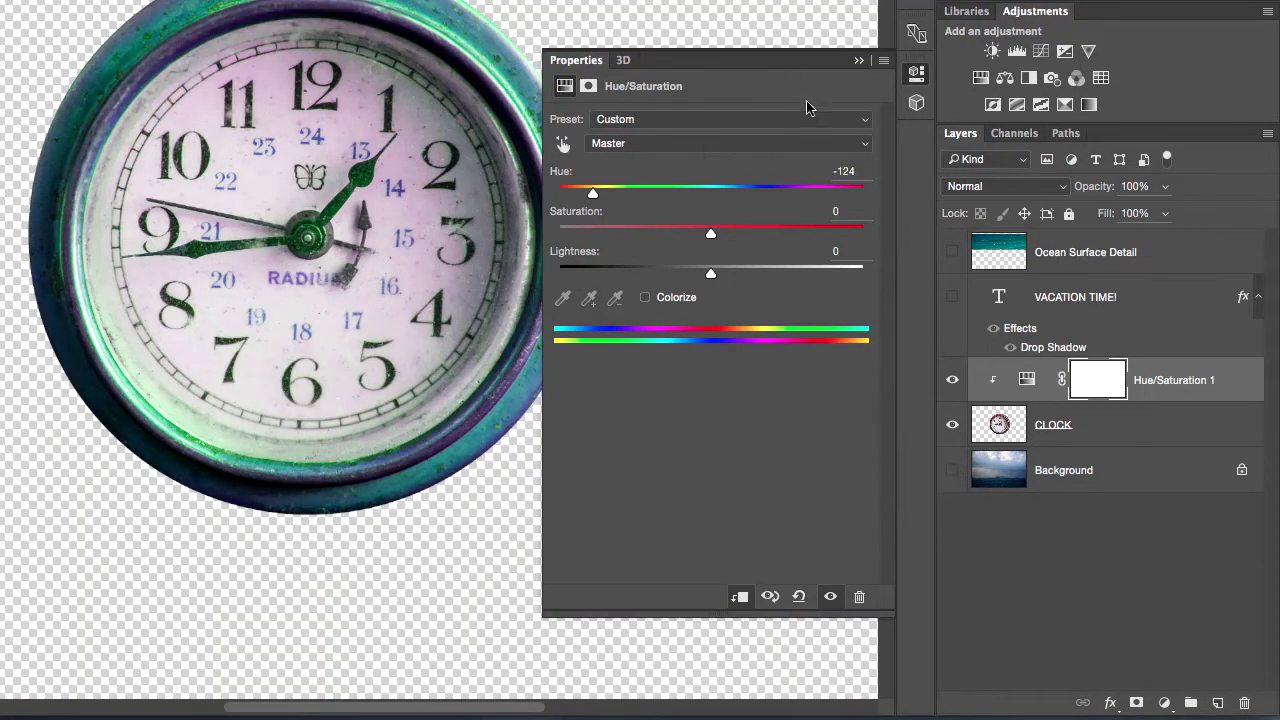
pyautogui.click(859, 62)
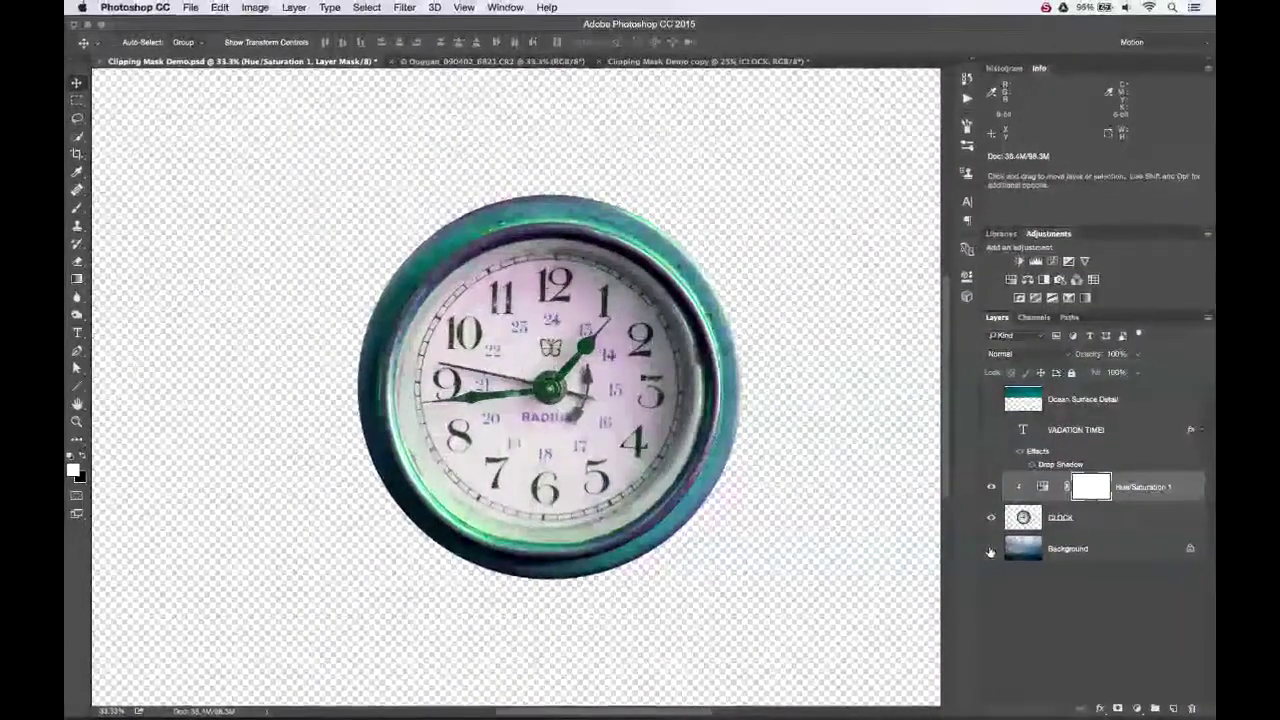
pyautogui.click(987, 541)
# Compare the clock with Hue/Saturation 1 on and off, leaving it on, and select CLOCK
pyautogui.click(986, 481)
pyautogui.click(989, 487)
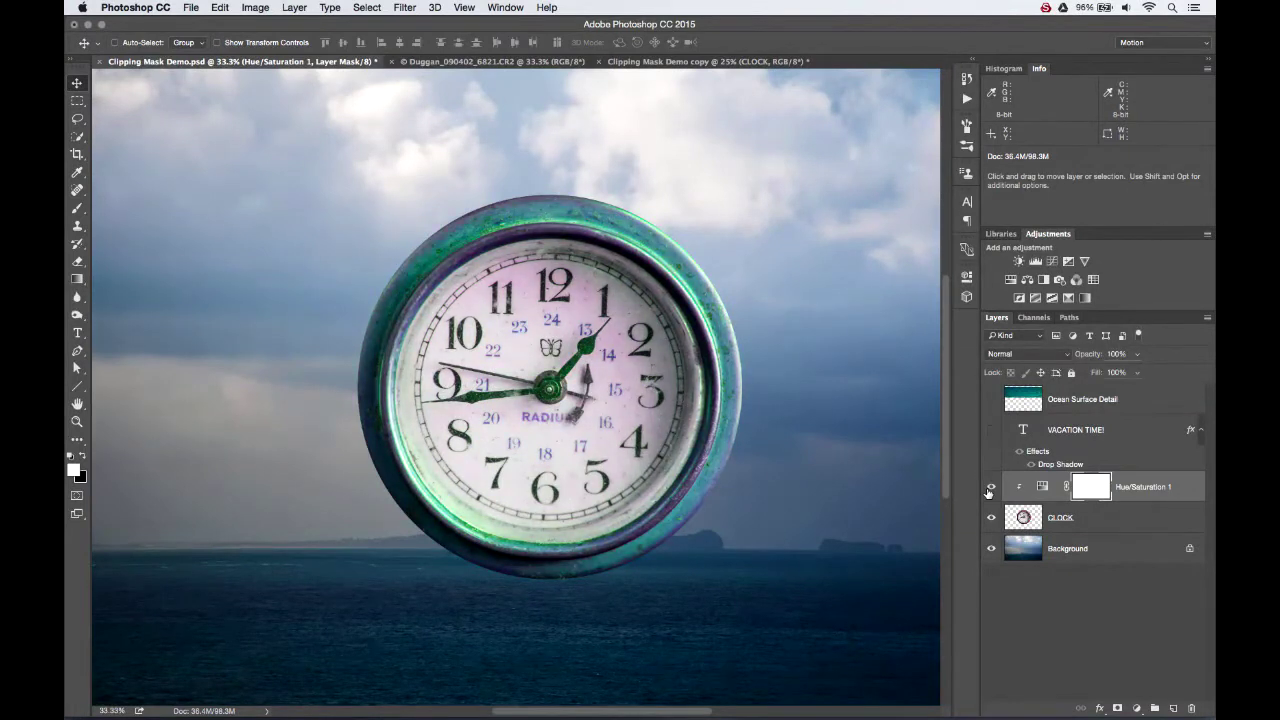
pyautogui.click(989, 487)
pyautogui.click(989, 487)
pyautogui.click(989, 488)
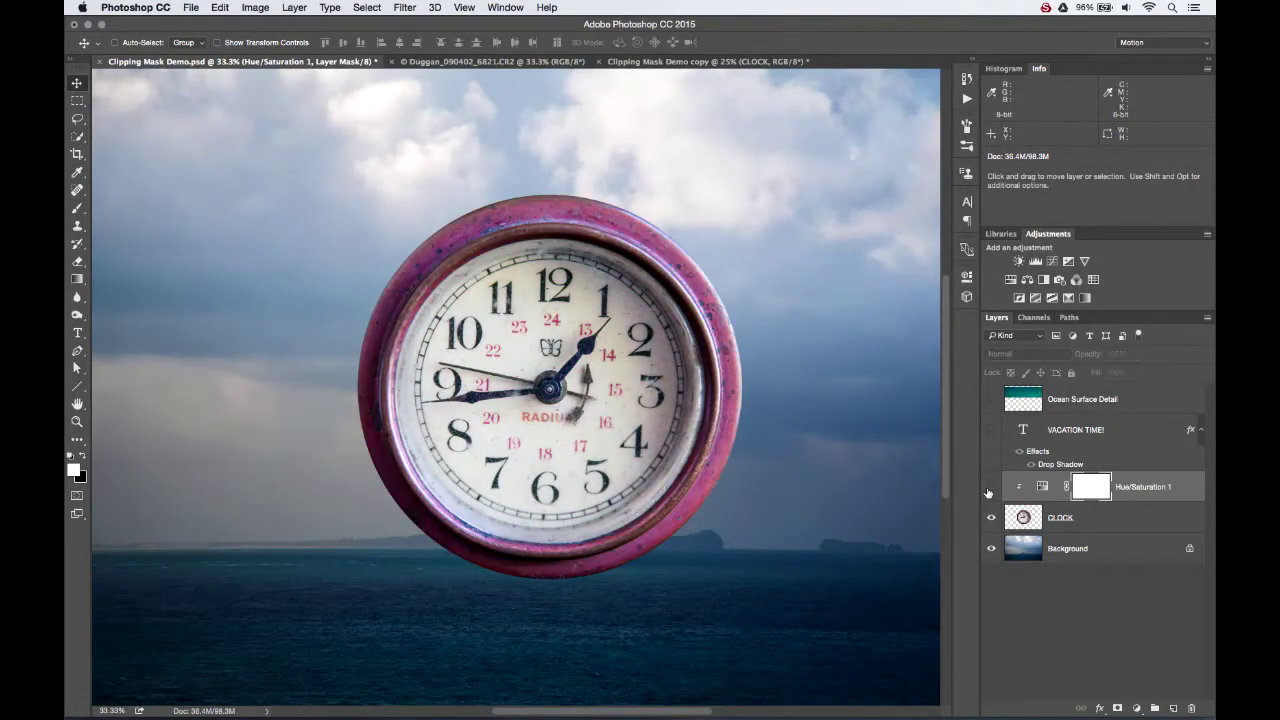
pyautogui.click(989, 488)
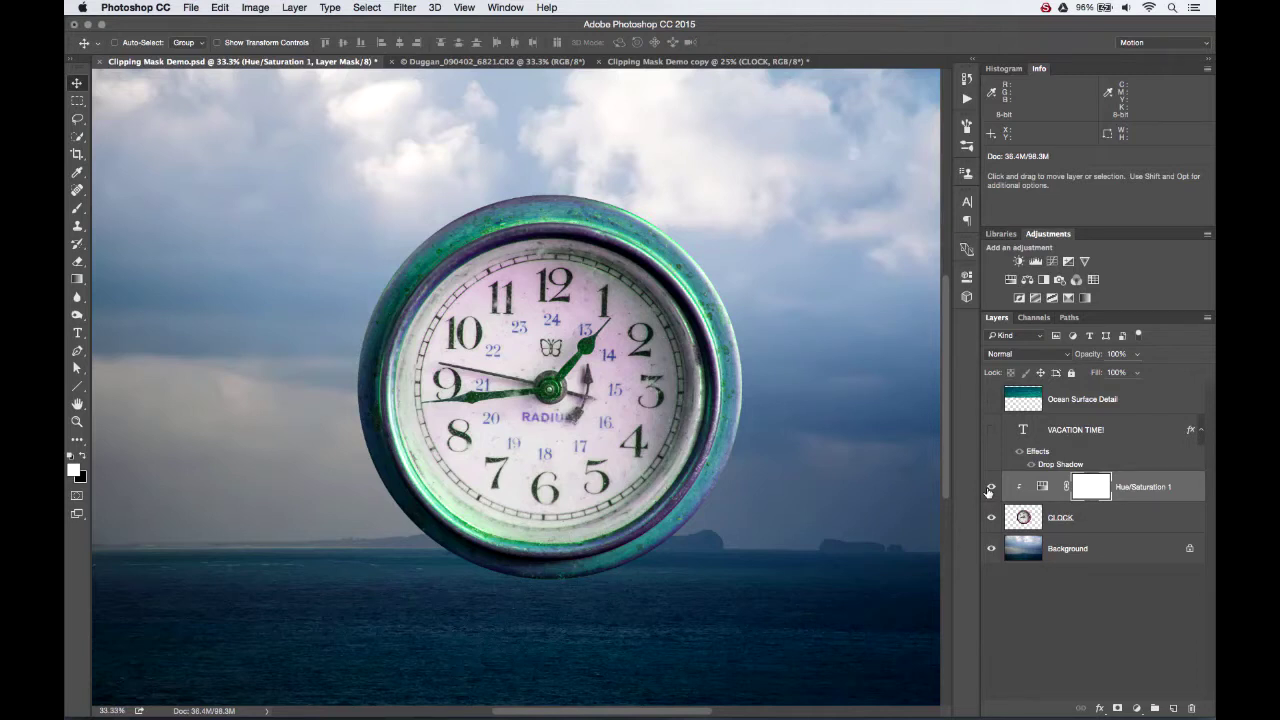
pyautogui.click(1036, 521)
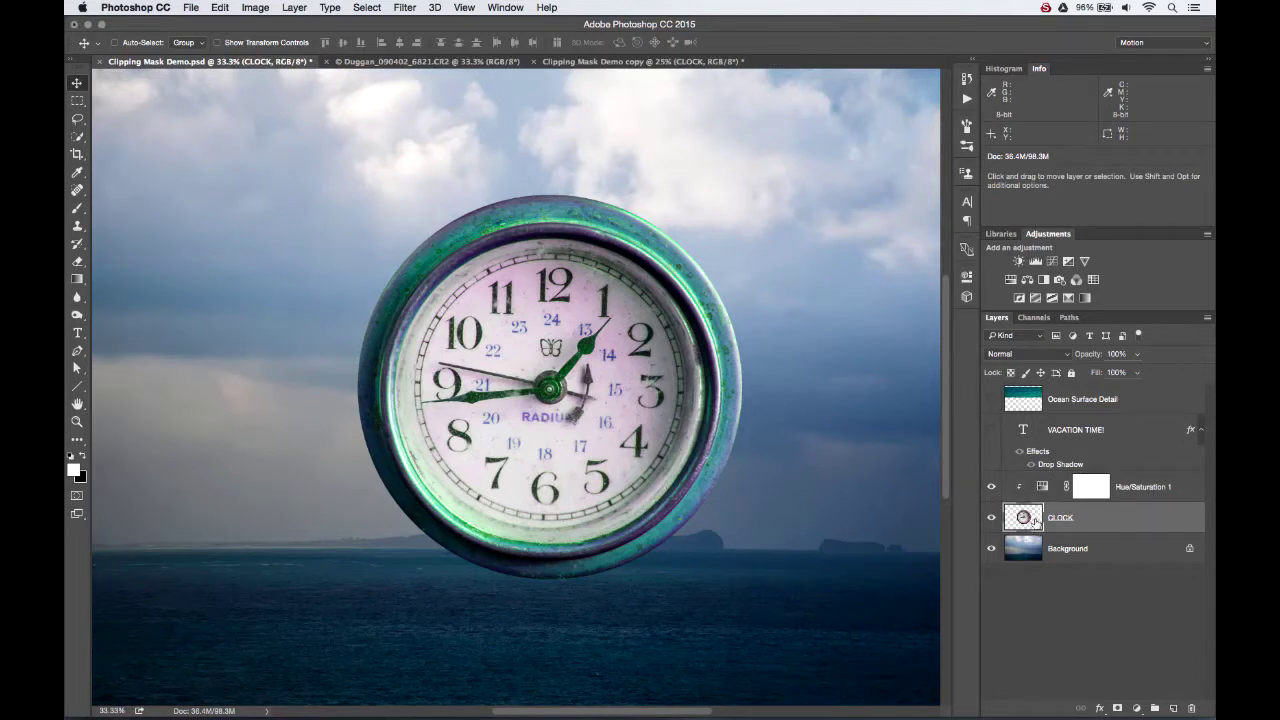
# Drag the clock slightly lower on the sky, briefly hiding the Background to check it
pyautogui.moveTo(662, 383)
pyautogui.mouseDown()
pyautogui.moveTo(719, 310)
pyautogui.moveTo(785, 323)
pyautogui.moveTo(775, 418)
pyautogui.moveTo(575, 462)
pyautogui.moveTo(505, 345)
pyautogui.moveTo(494, 360)
pyautogui.moveTo(650, 352)
pyautogui.moveTo(648, 395)
pyautogui.mouseUp()
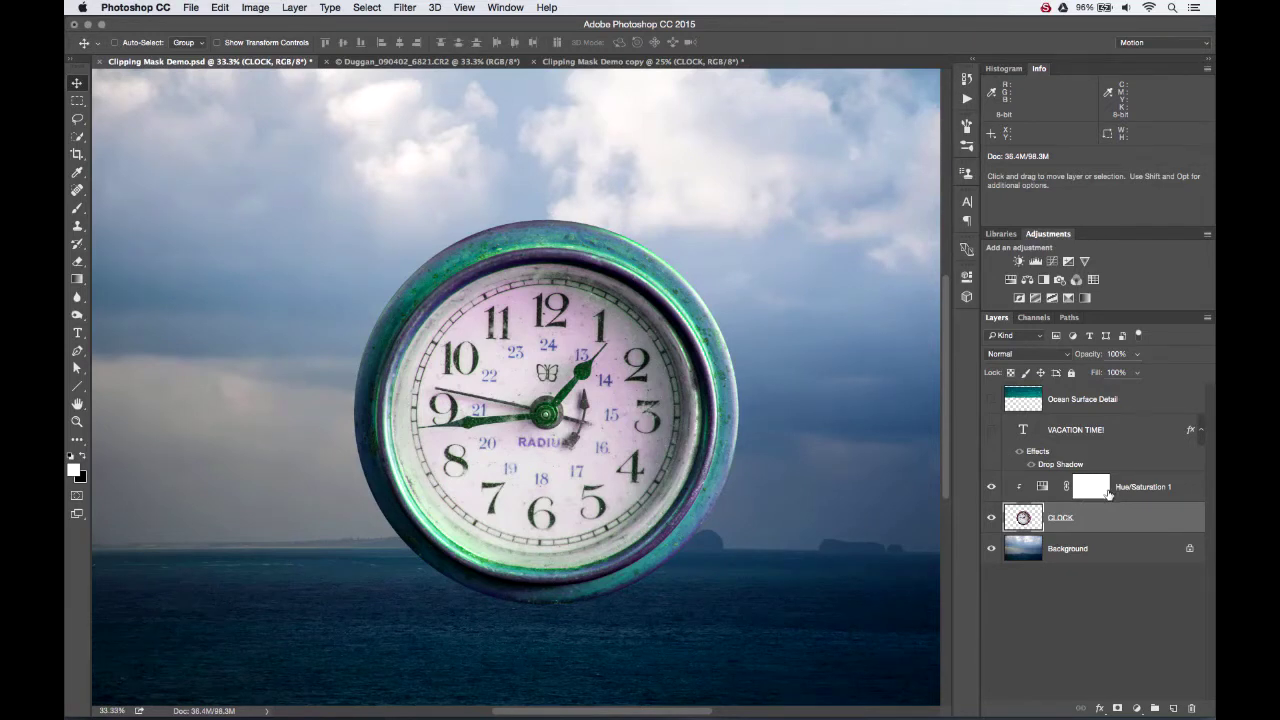
pyautogui.click(993, 550)
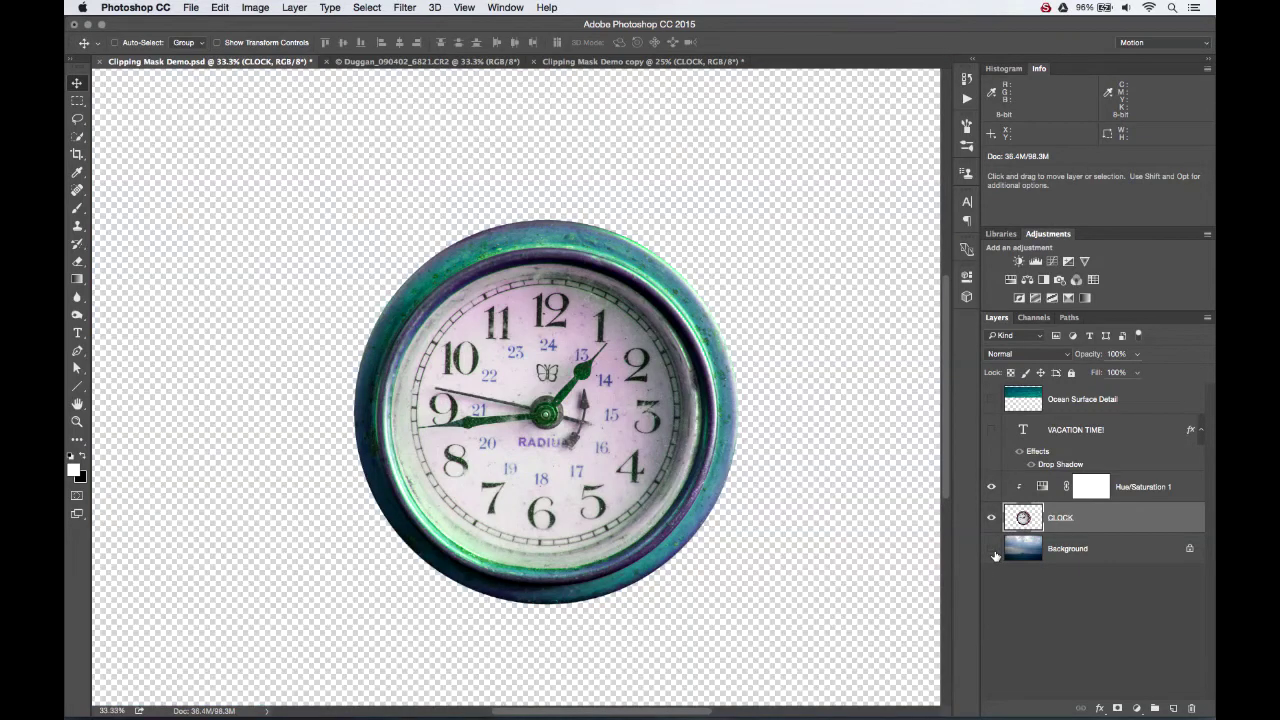
pyautogui.click(994, 553)
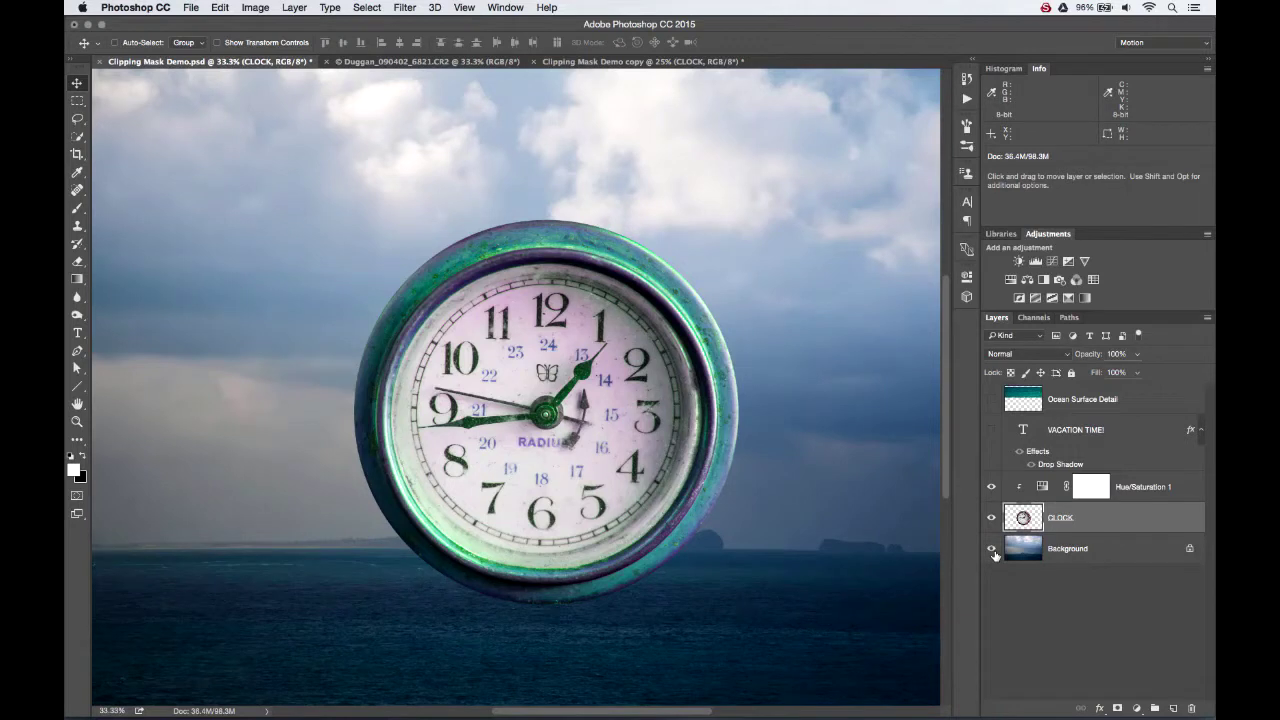
pyautogui.click(1171, 490)
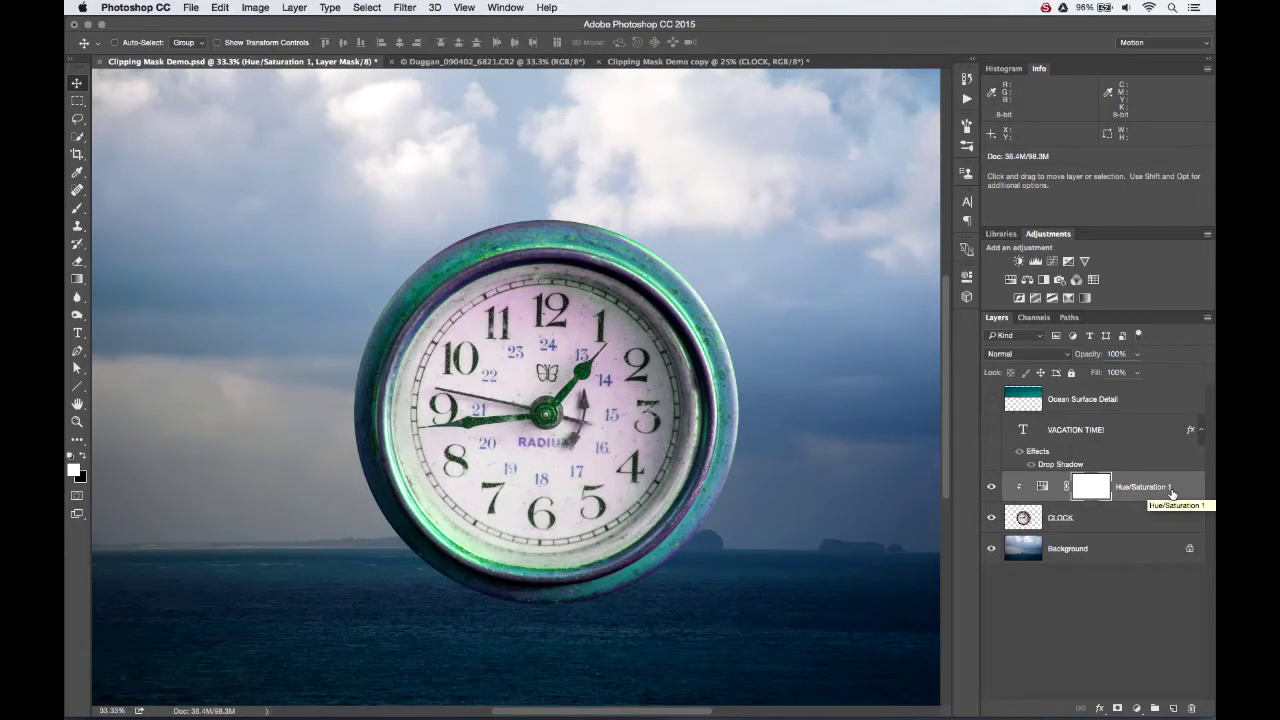
# Add a Curves 1 adjustment with an S-curve: upper point raised, shadow point pulled down
pyautogui.click(1135, 708)
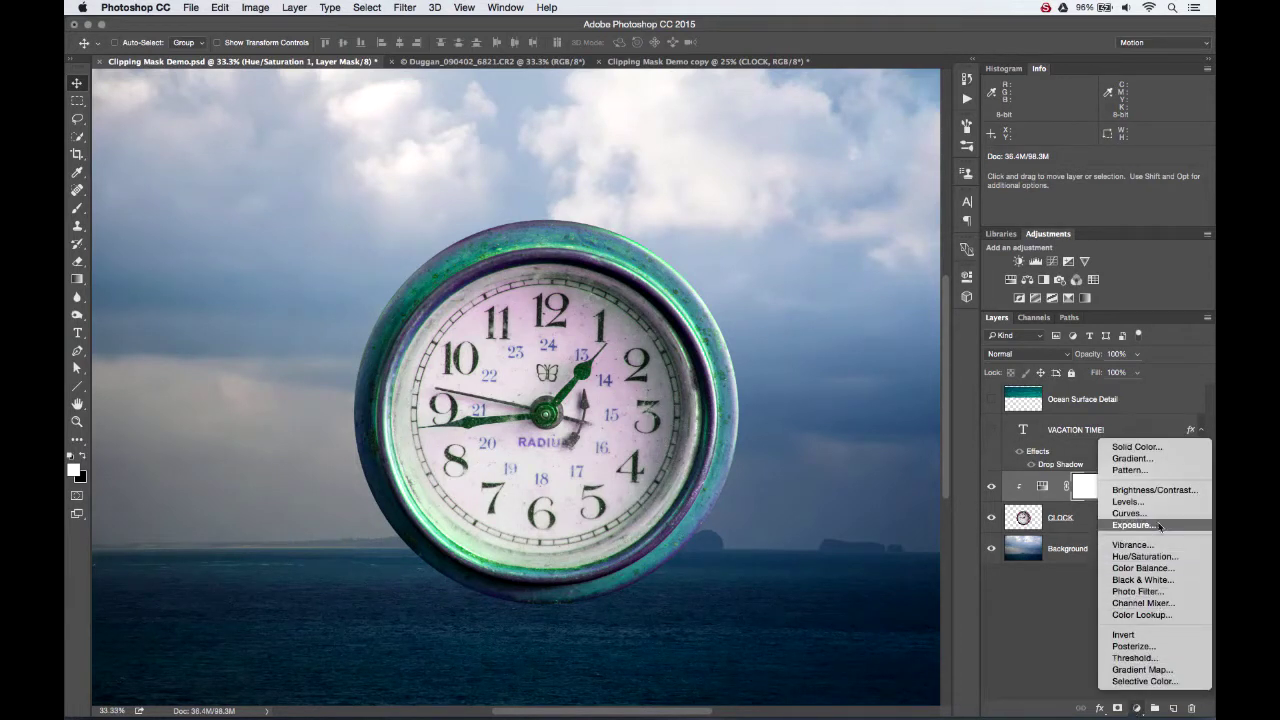
pyautogui.click(1130, 513)
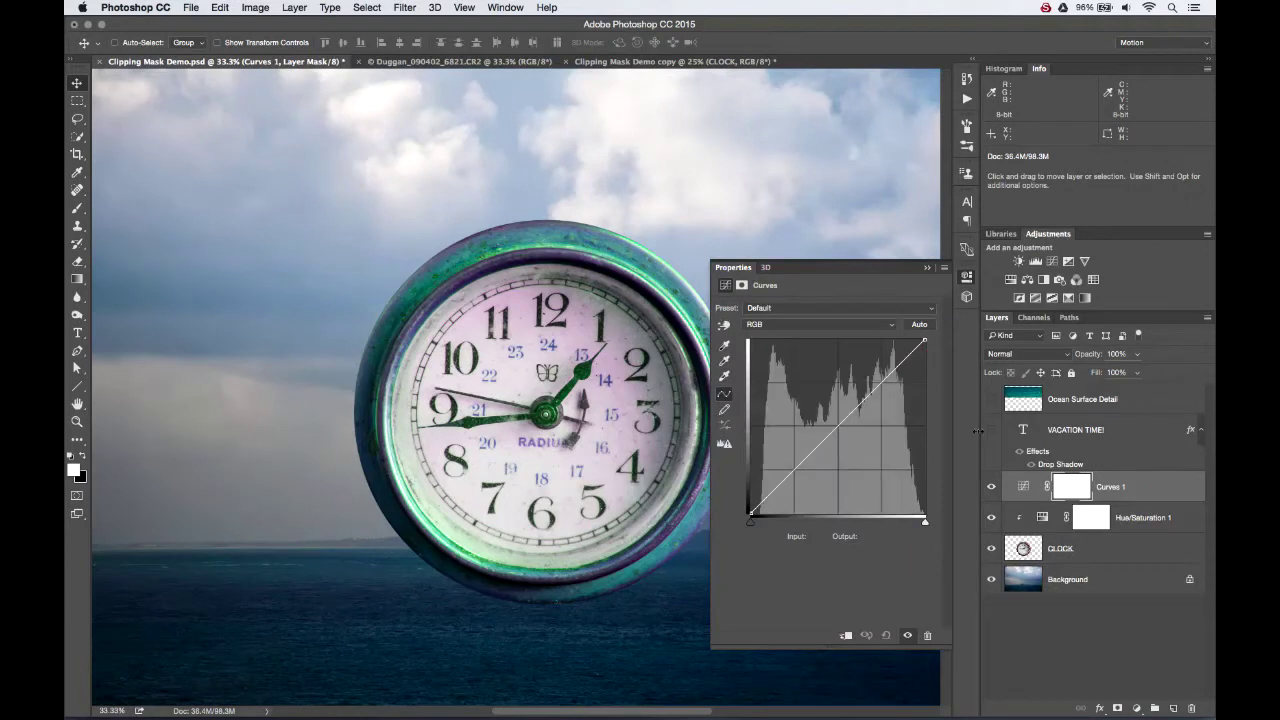
pyautogui.click(864, 398)
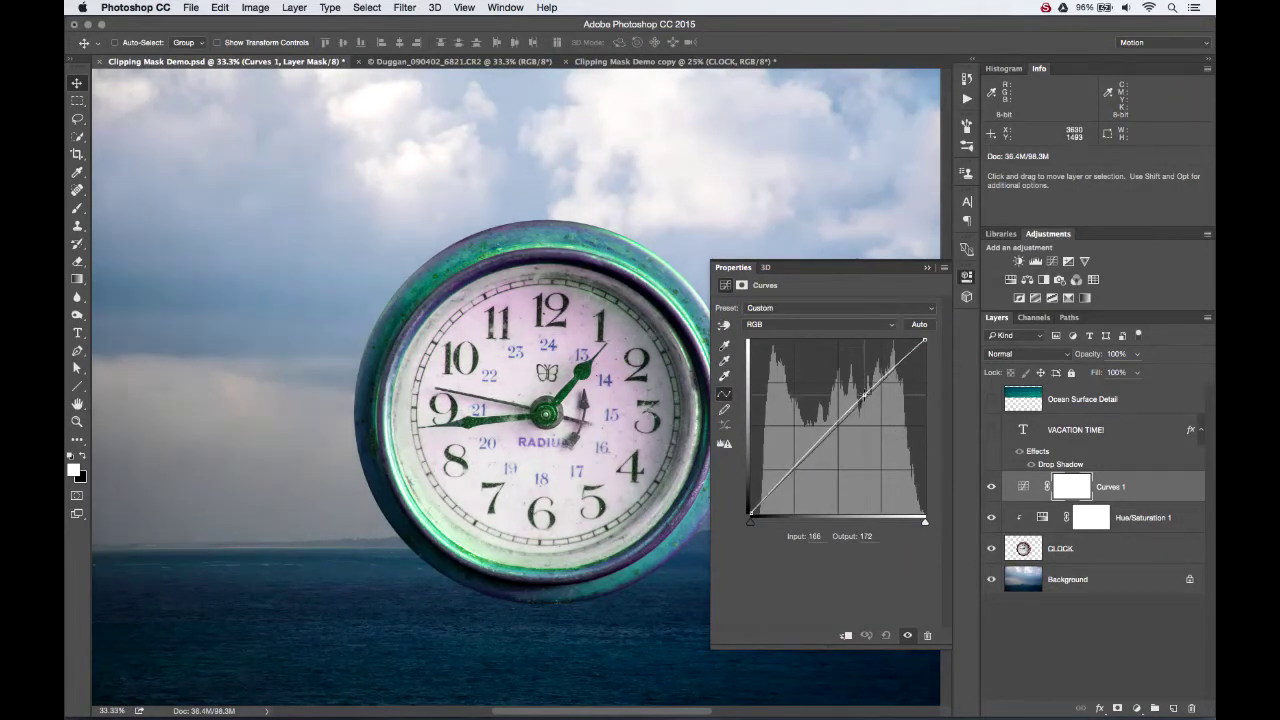
pyautogui.moveTo(864, 398); pyautogui.dragTo(865, 392)
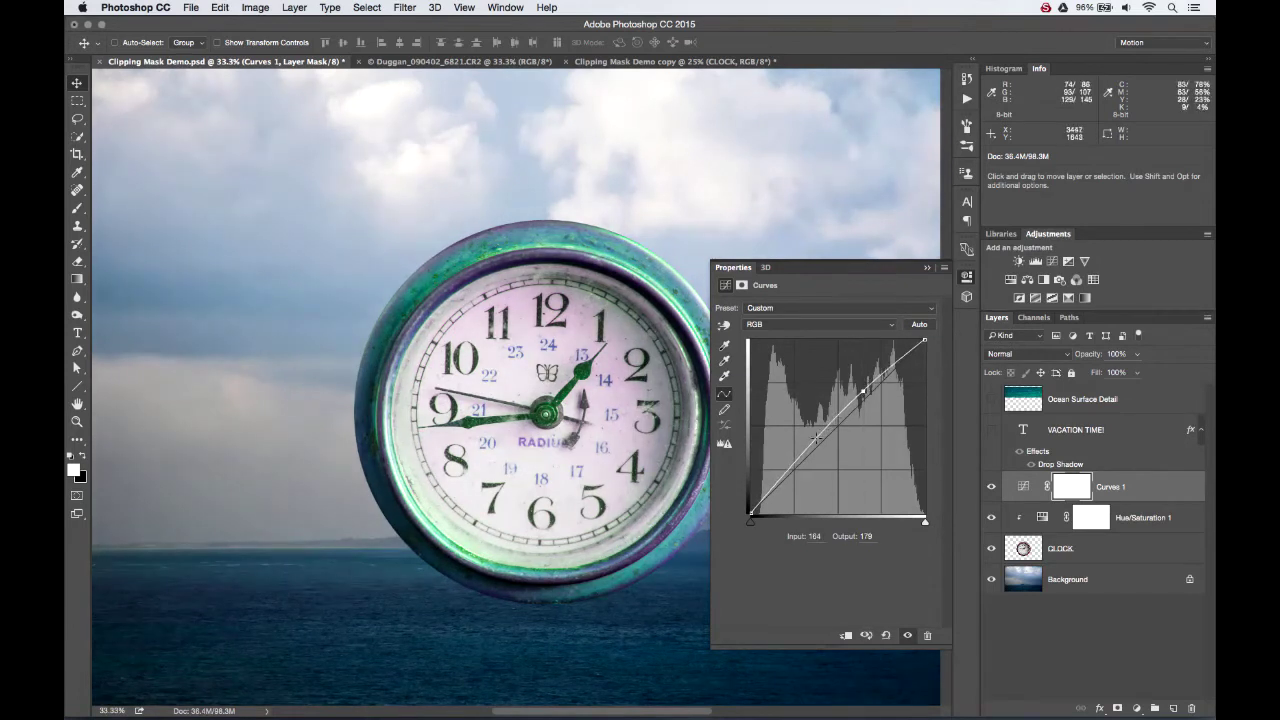
pyautogui.moveTo(800, 462); pyautogui.dragTo(799, 472)
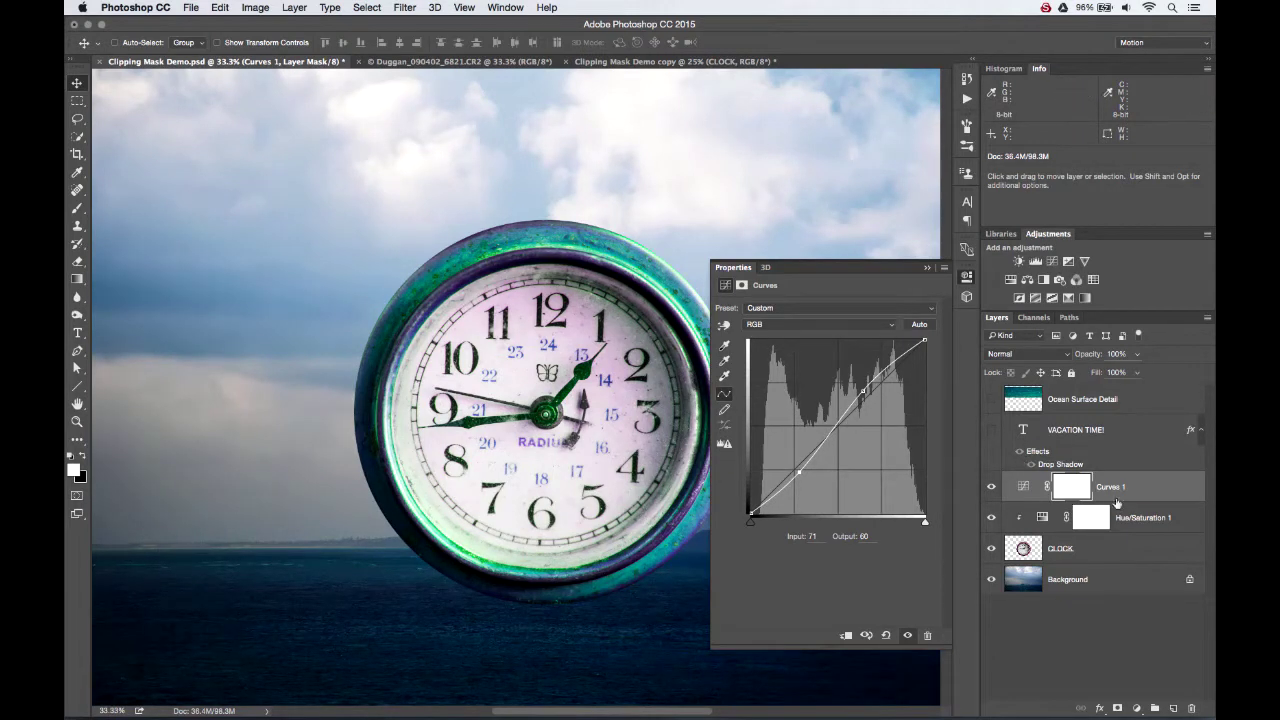
pyautogui.click(845, 636)
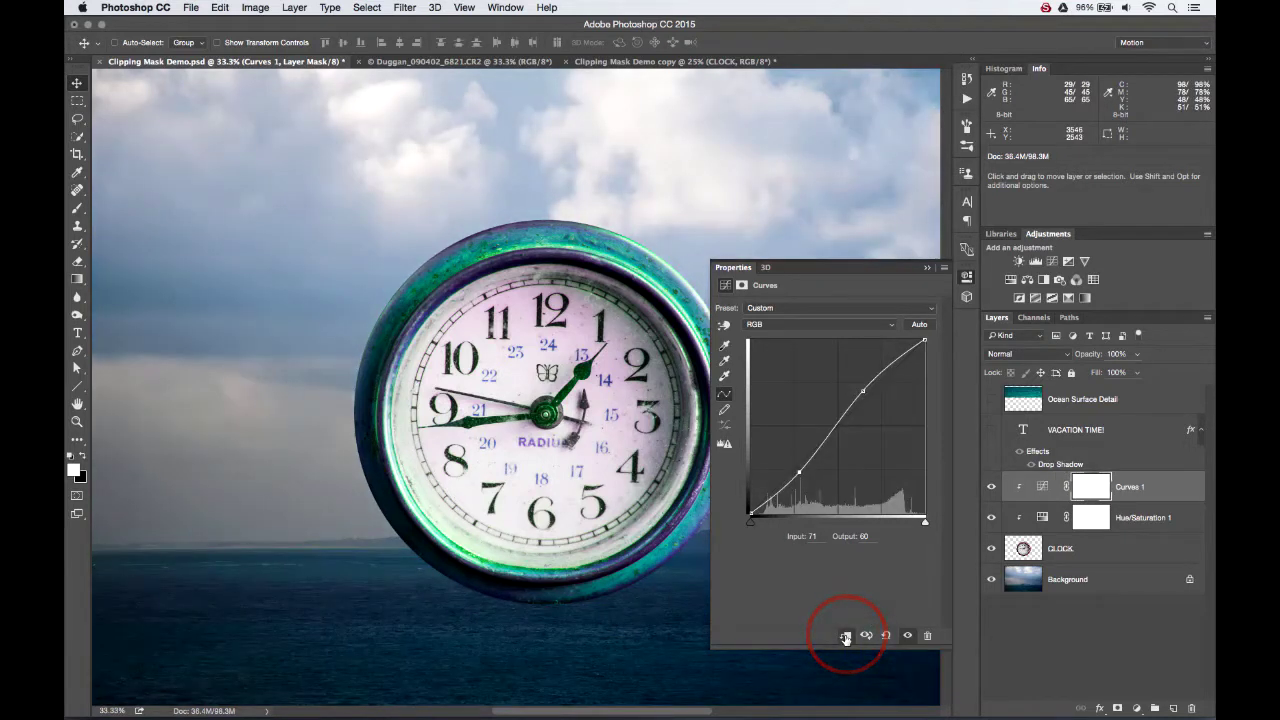
pyautogui.click(990, 488)
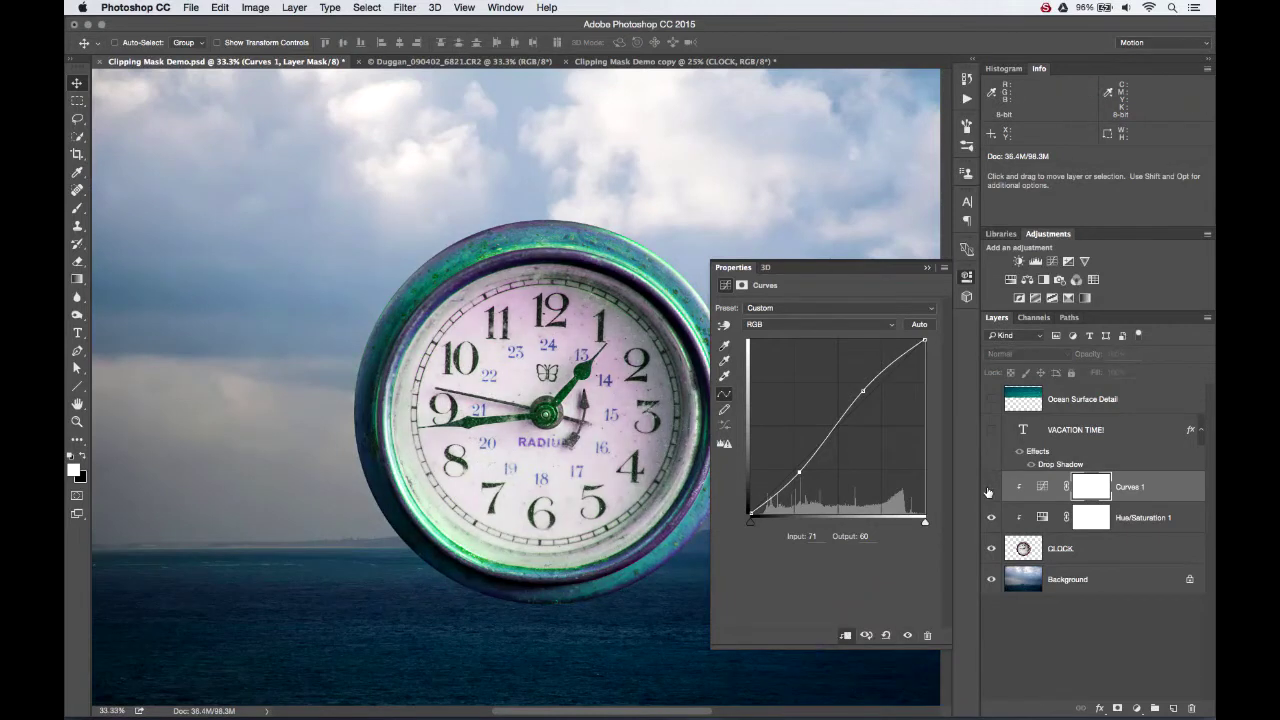
pyautogui.click(990, 488)
pyautogui.click(990, 488)
pyautogui.click(990, 488)
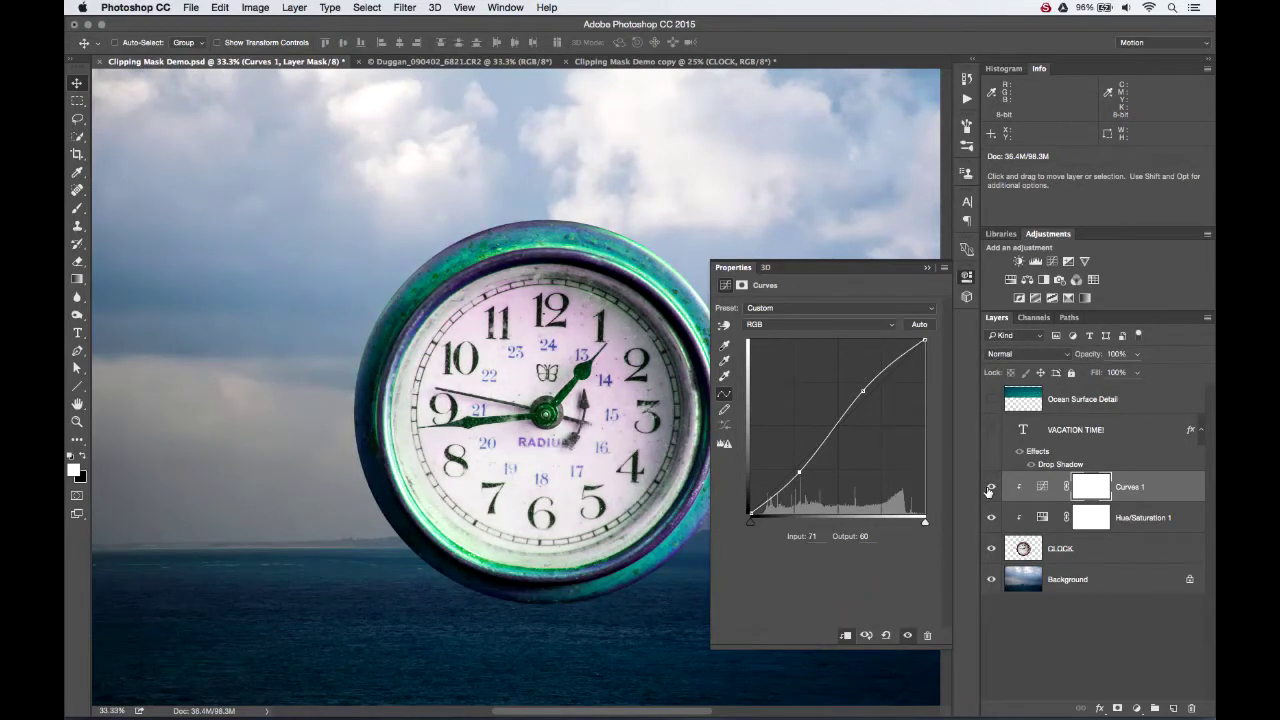
pyautogui.click(847, 635)
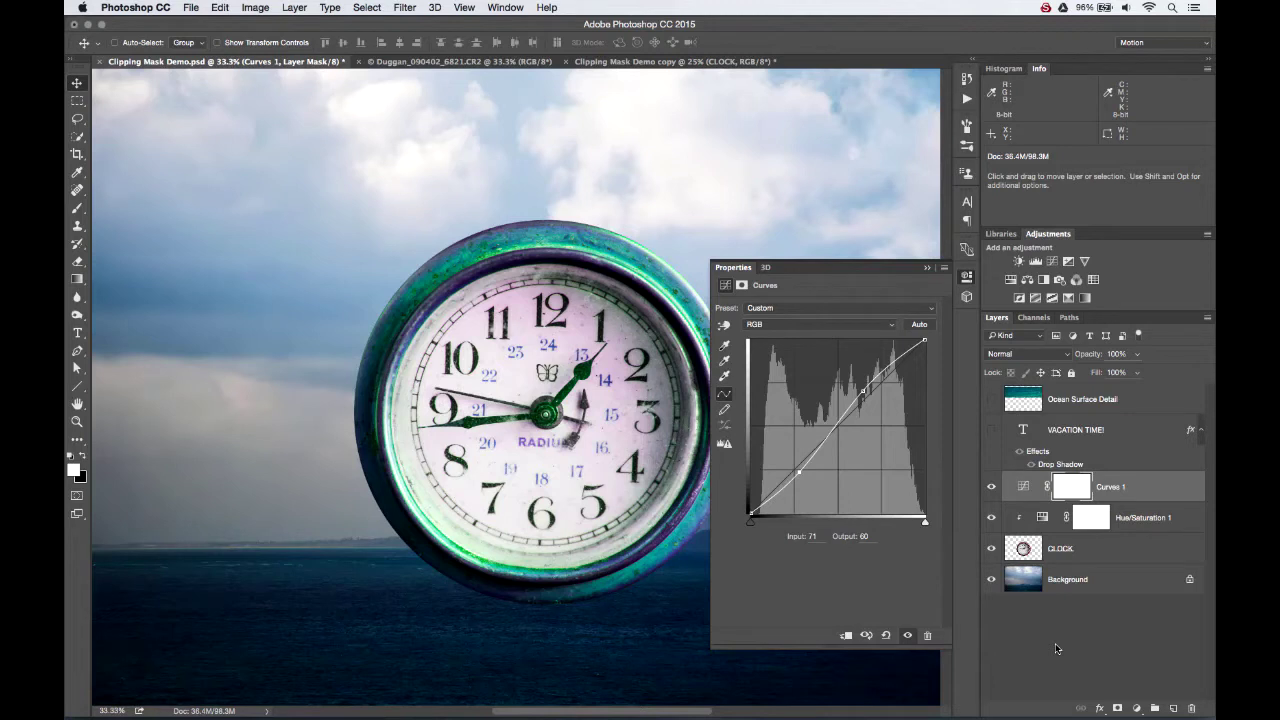
pyautogui.click(295, 8)
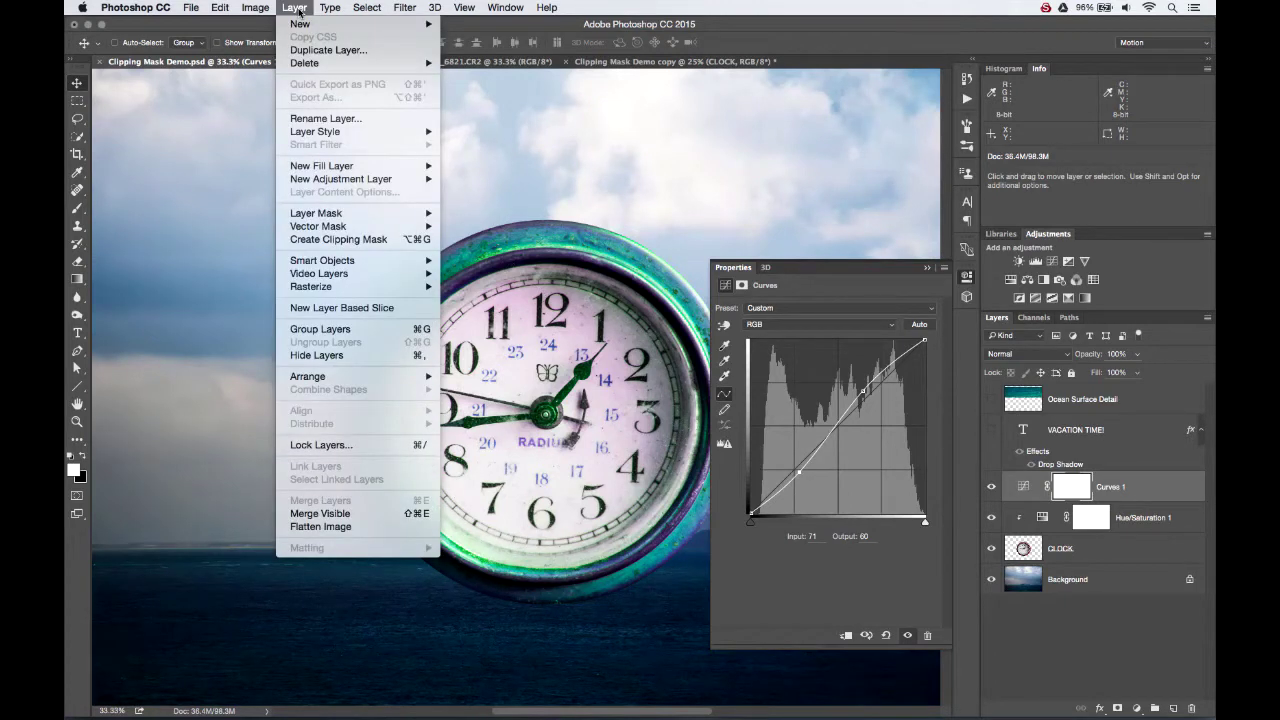
pyautogui.click(385, 240)
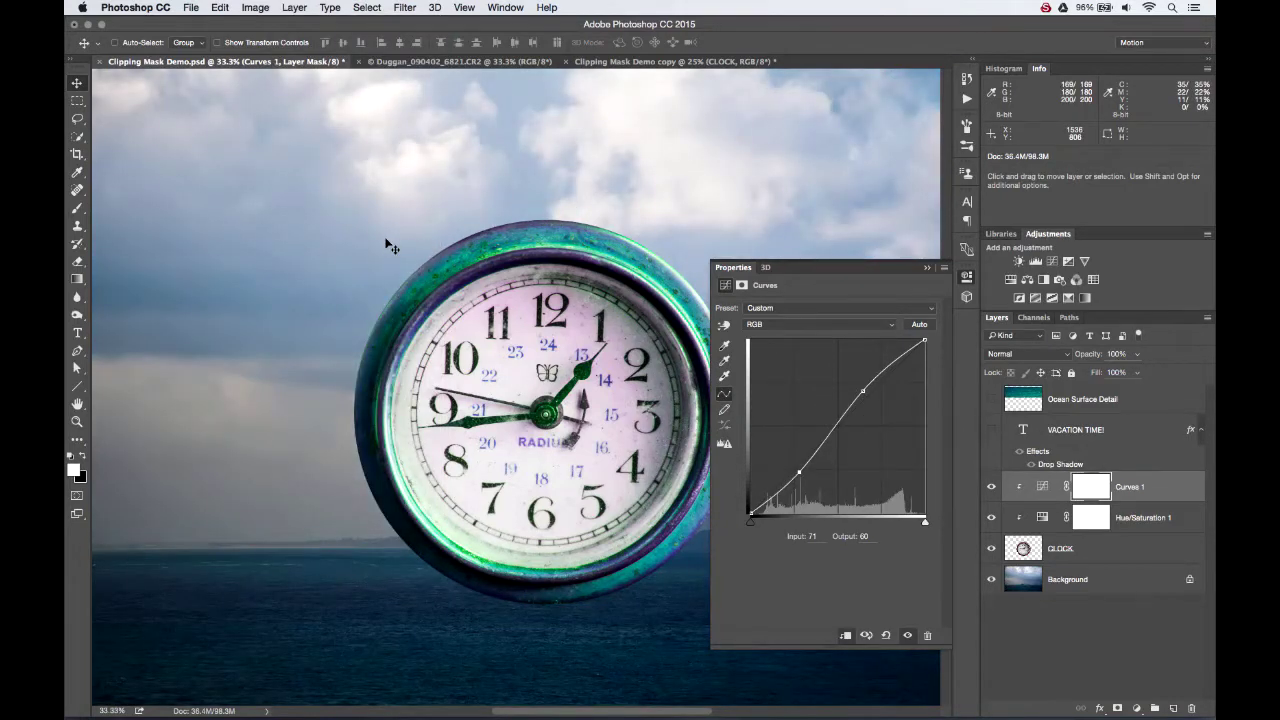
pyautogui.press('super+z')
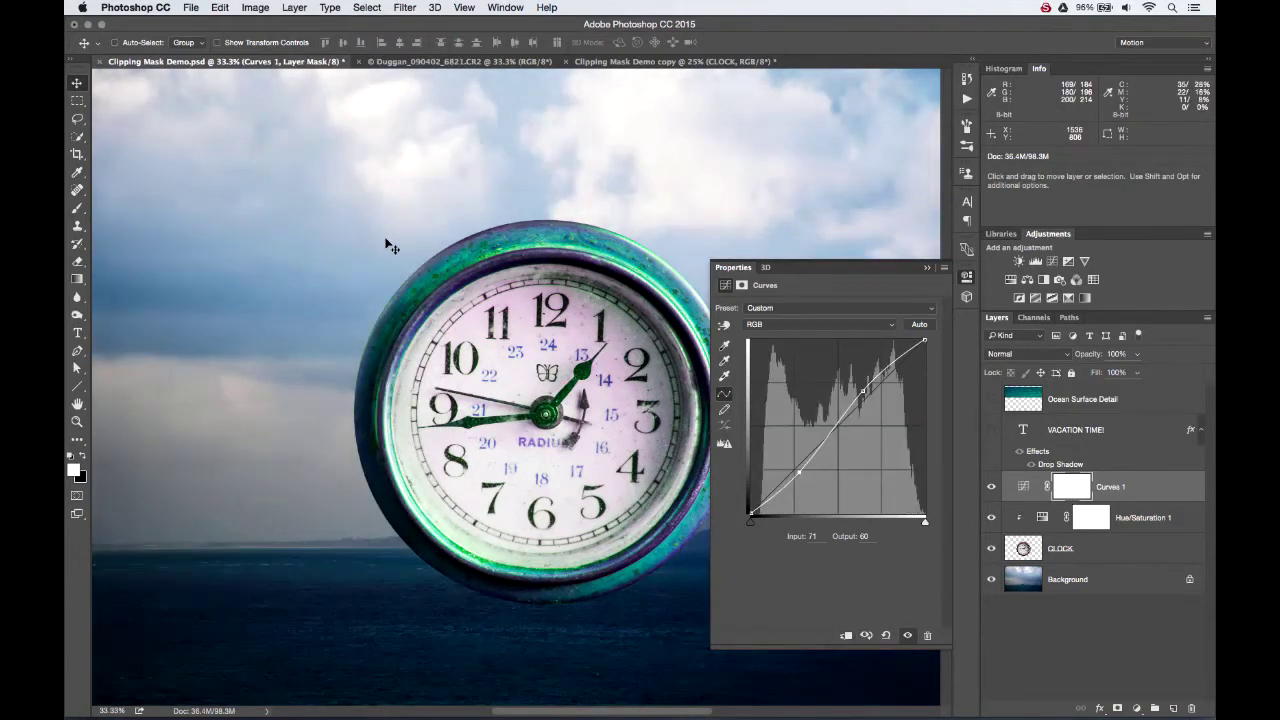
pyautogui.click(295, 8)
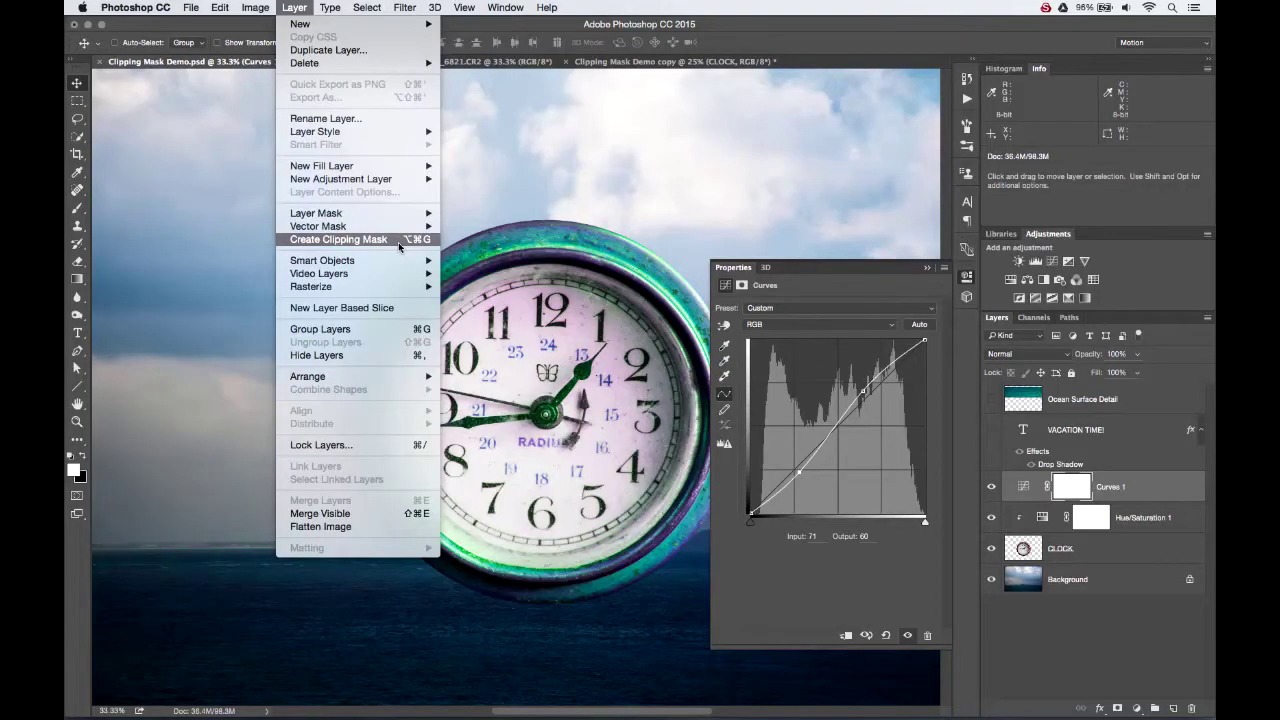
pyautogui.click(300, 8)
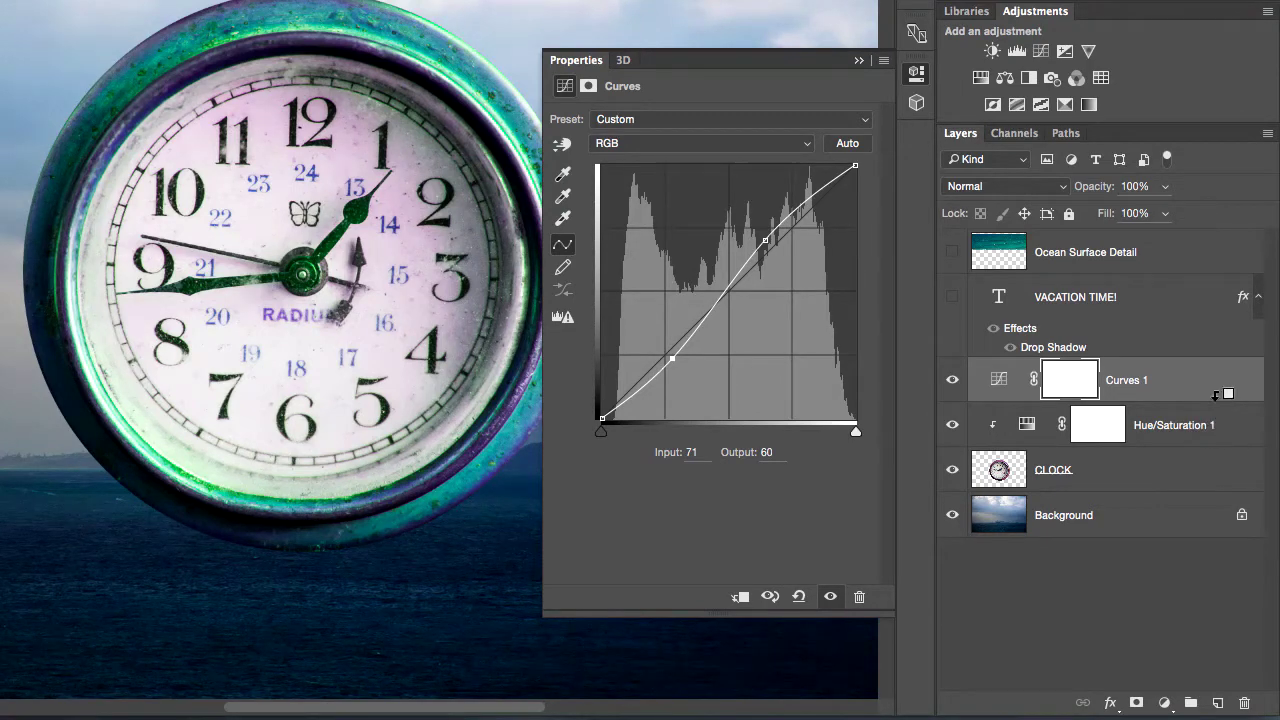
# Clip Curves 1 onto Hue/Saturation 1 and the CLOCK layer
pyautogui.click(1212, 396)
pyautogui.moveTo(1204, 412); pyautogui.dragTo(1203, 394)
pyautogui.keyDown('alt'); pyautogui.click(1203, 396); pyautogui.keyUp('alt')
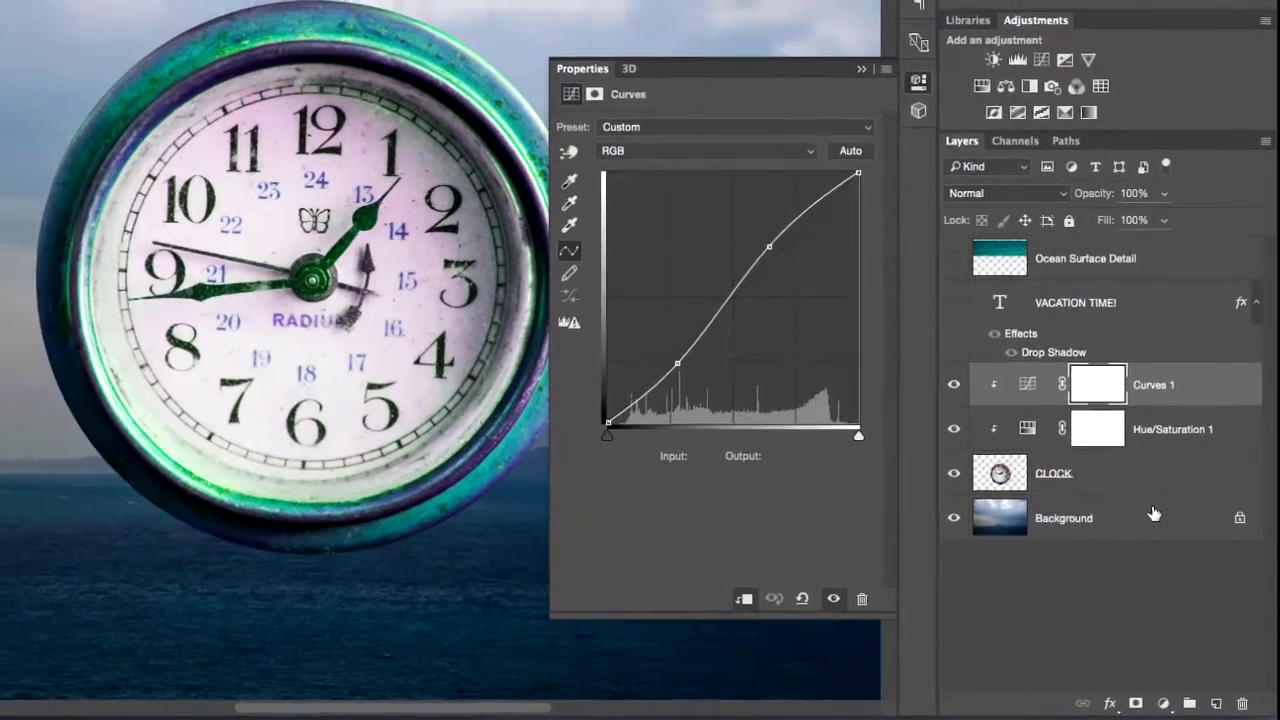
pyautogui.click(861, 69)
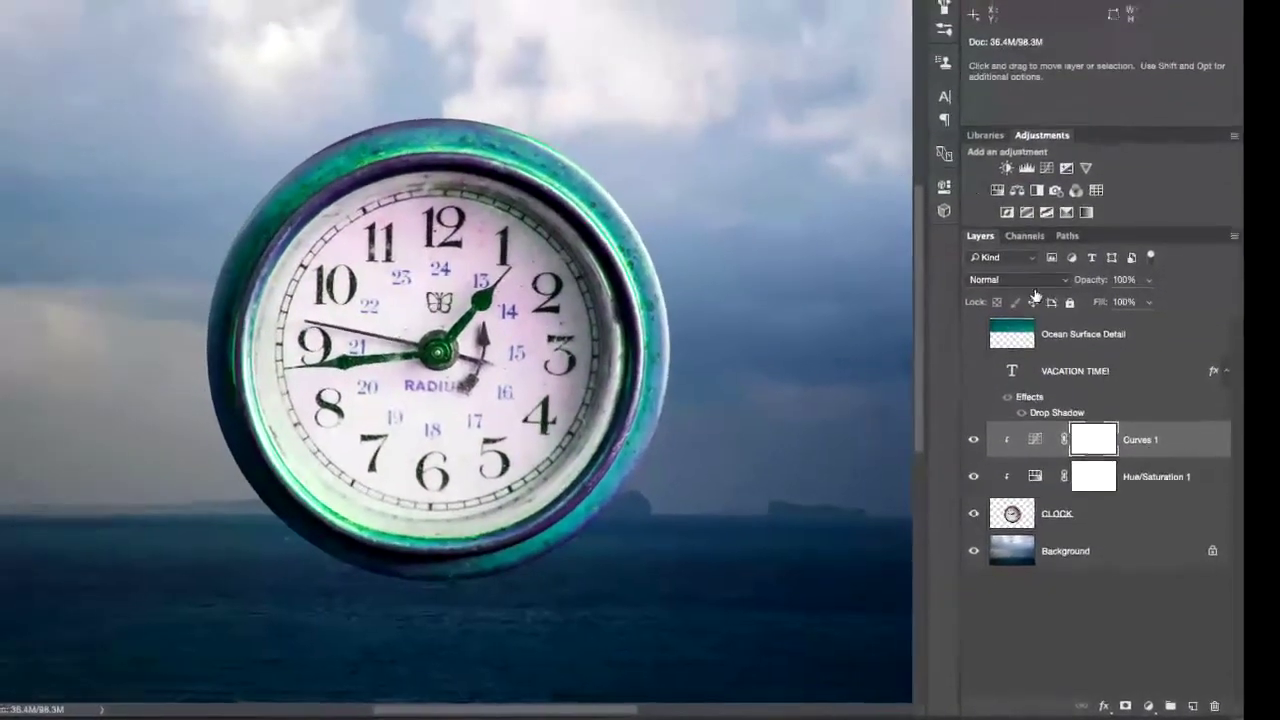
# Shift Hue/Saturation 1's hue toward green and lower Saturation to about -20
pyautogui.click(1035, 476)
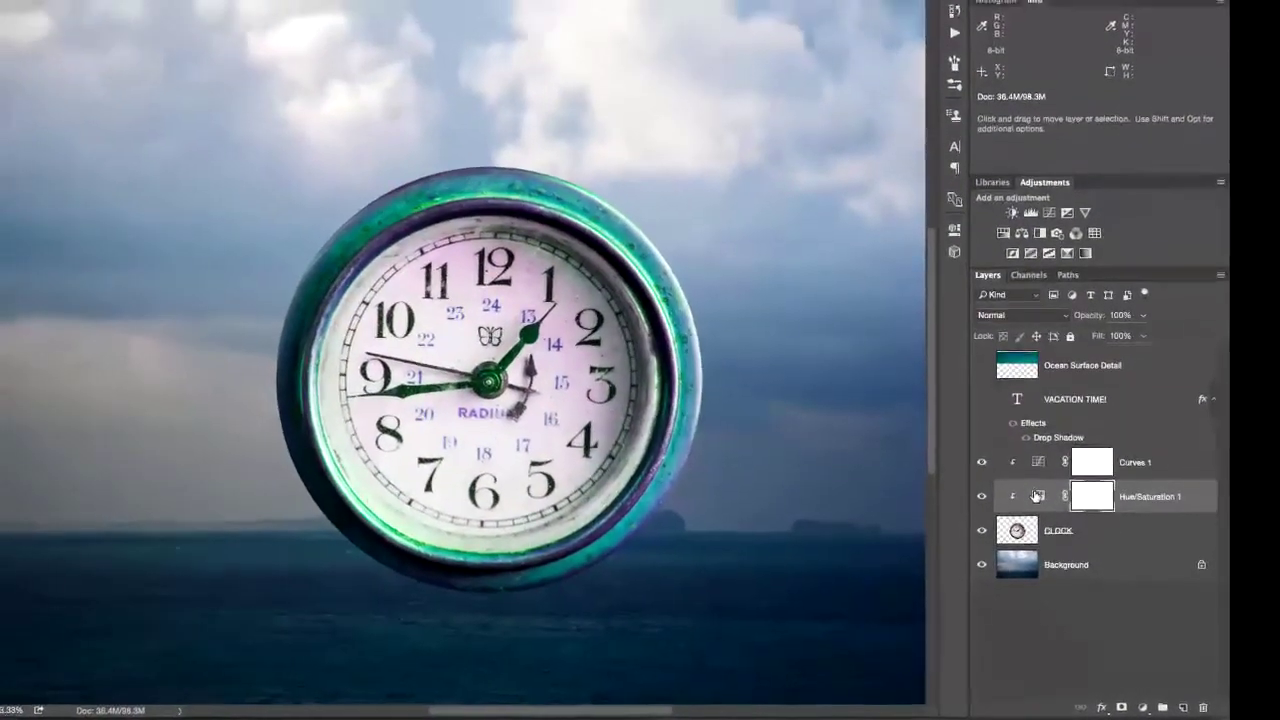
pyautogui.doubleClick(1037, 496)
pyautogui.moveTo(798, 323); pyautogui.dragTo(920, 371)
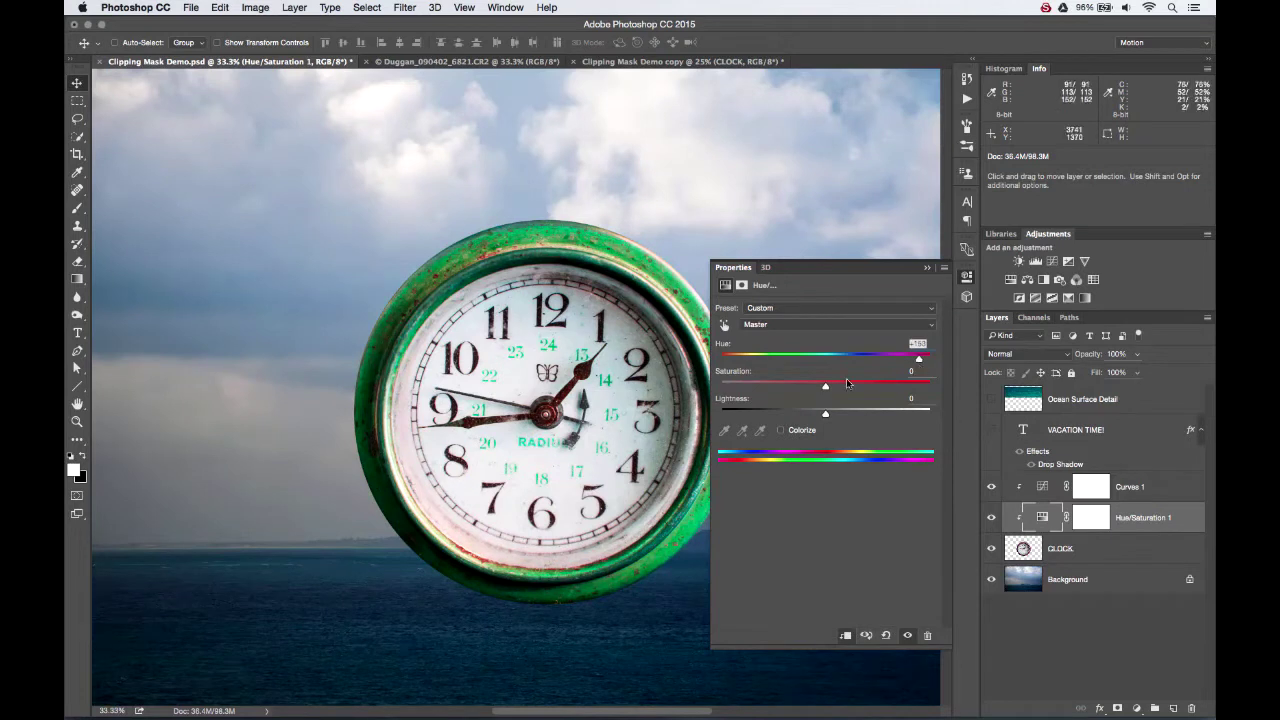
pyautogui.moveTo(824, 387); pyautogui.dragTo(808, 388)
pyautogui.click(928, 268)
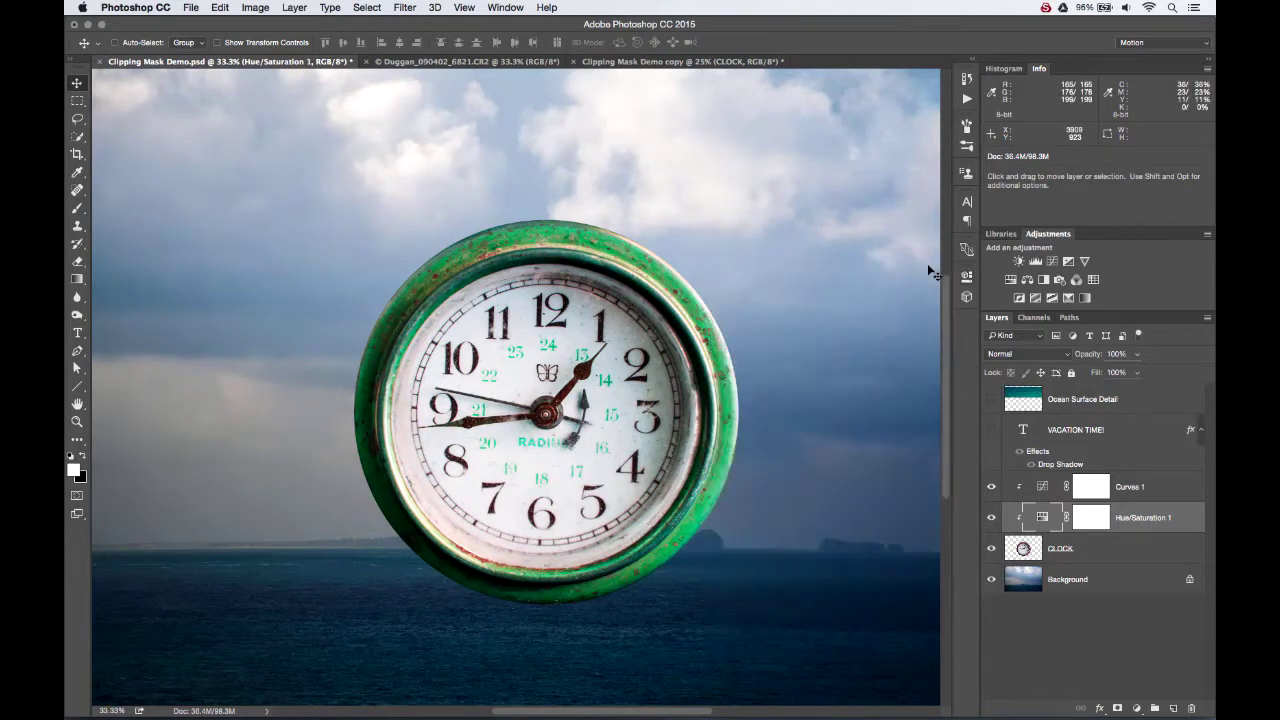
pyautogui.click(1087, 431)
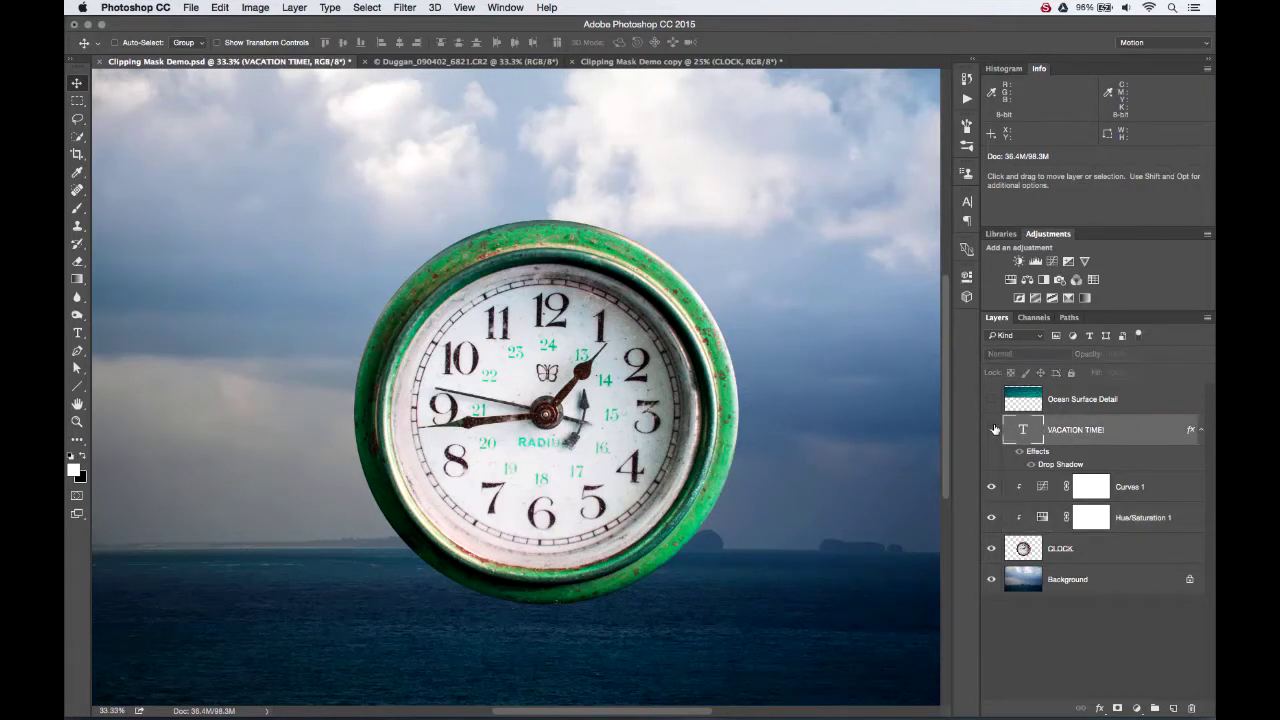
# Show the VACATION TIME! headline and drag the clock down beneath it
pyautogui.click(992, 429)
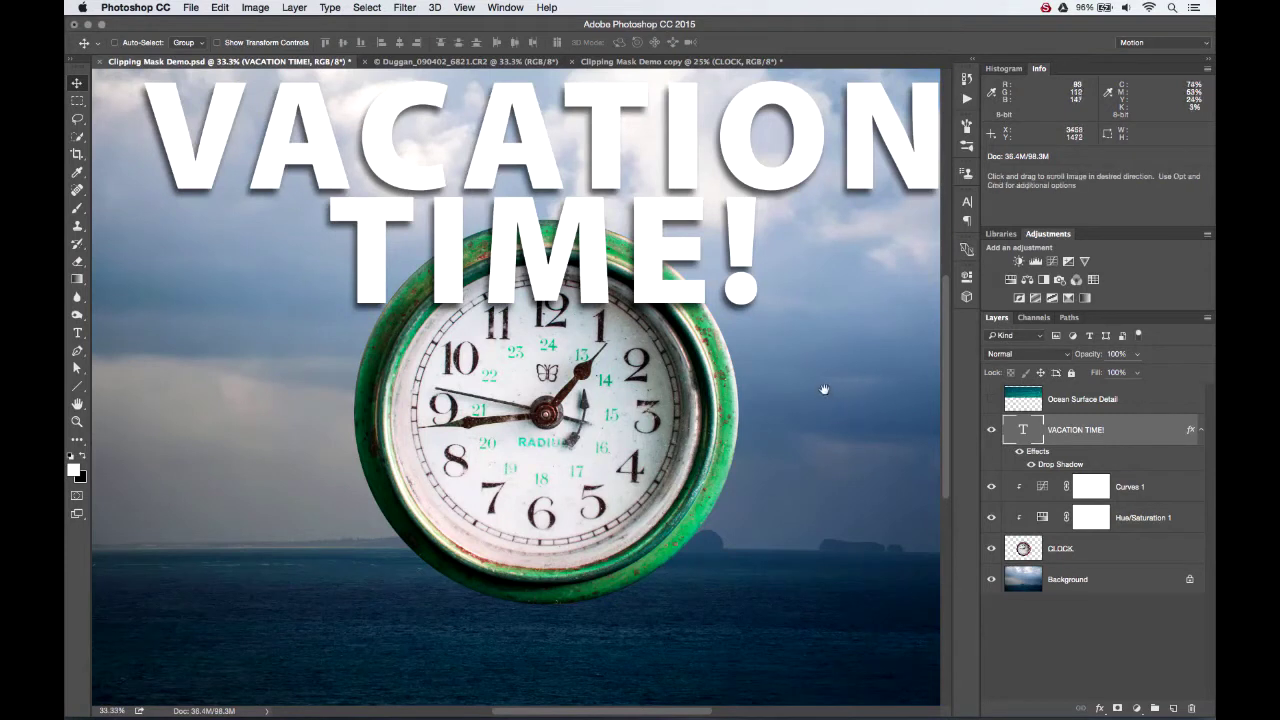
pyautogui.moveTo(820, 388); pyautogui.dragTo(794, 405)
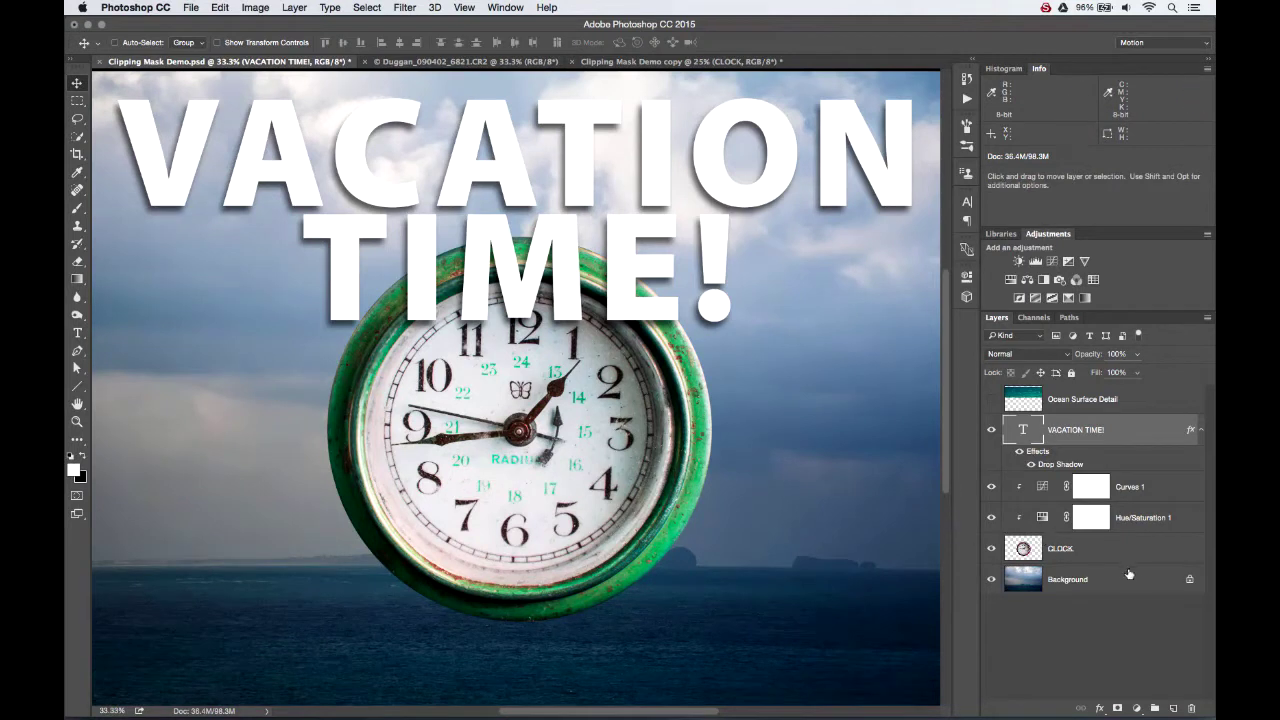
pyautogui.click(1090, 548)
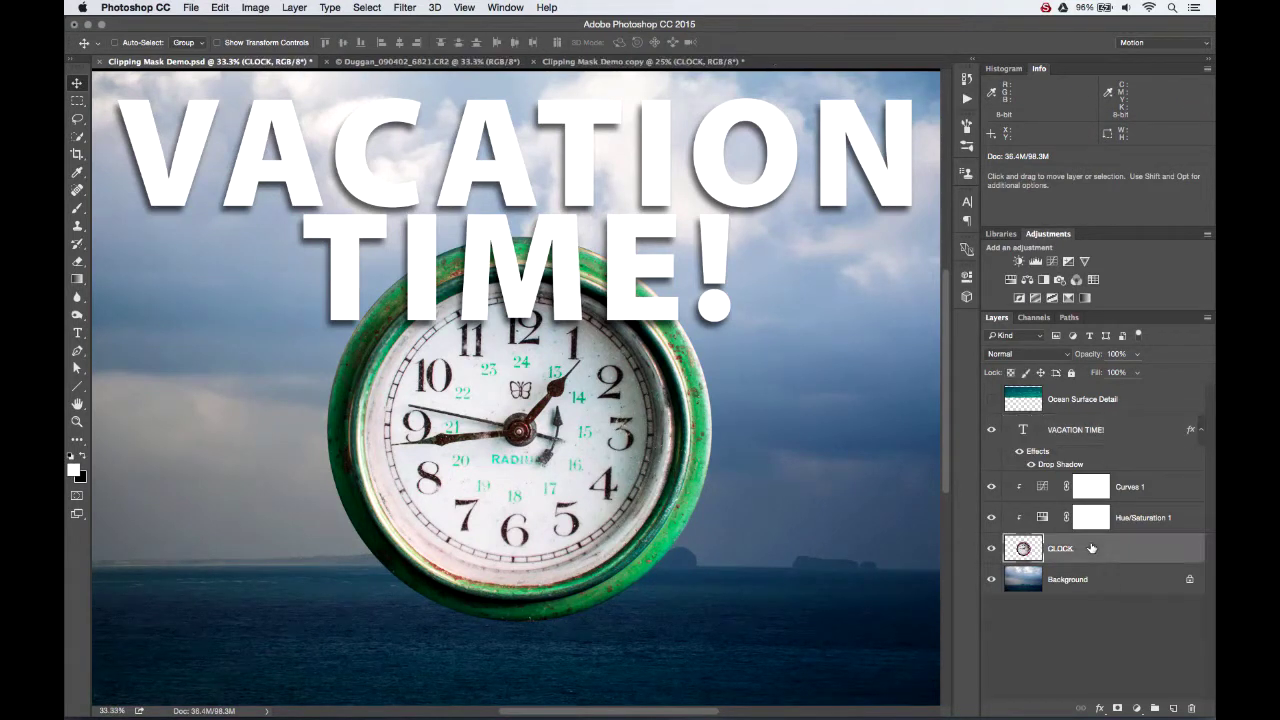
pyautogui.moveTo(683, 441); pyautogui.dragTo(695, 486)
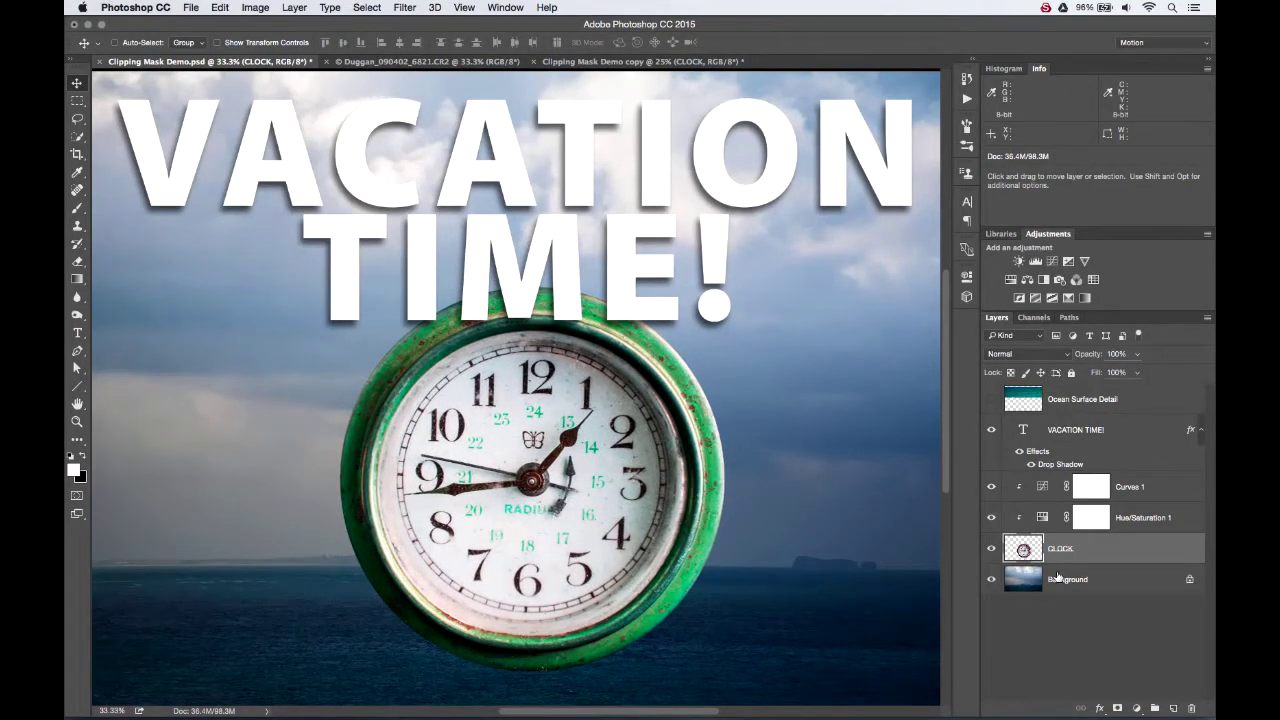
# Show the Ocean Surface Detail photo and slide it across the top of the canvas
pyautogui.click(993, 401)
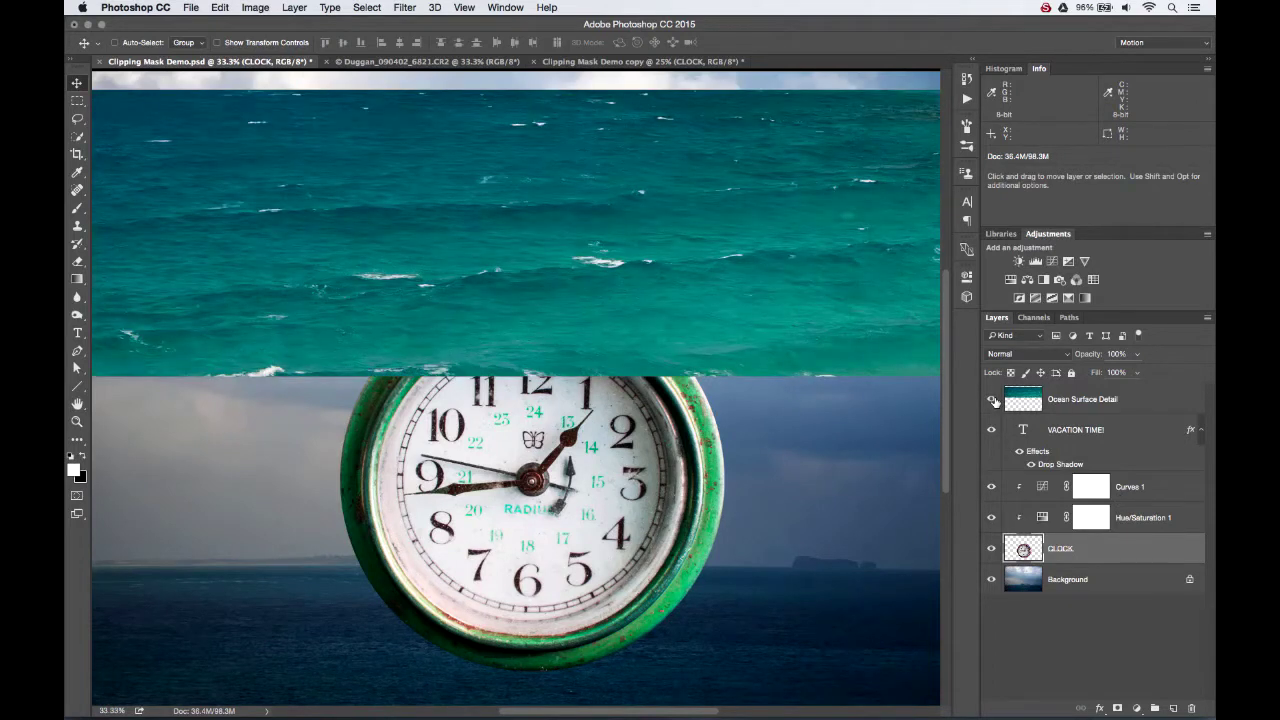
pyautogui.click(1062, 404)
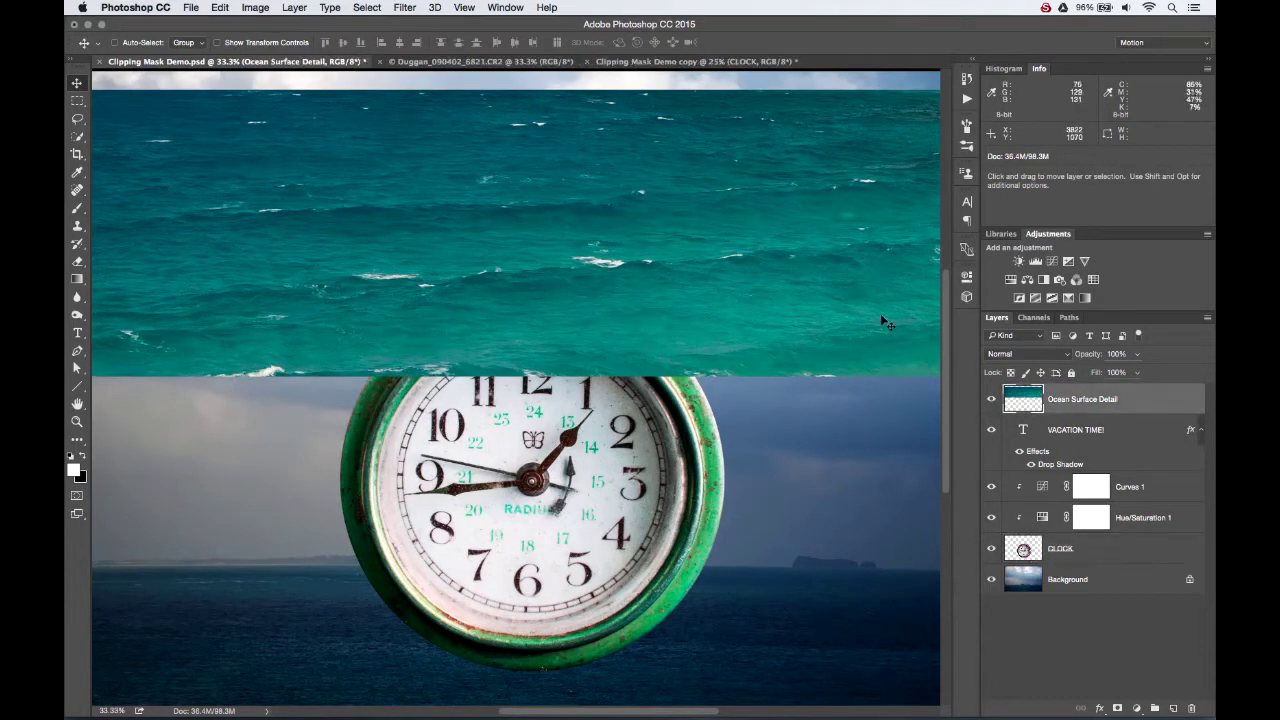
pyautogui.moveTo(797, 266); pyautogui.dragTo(660, 251)
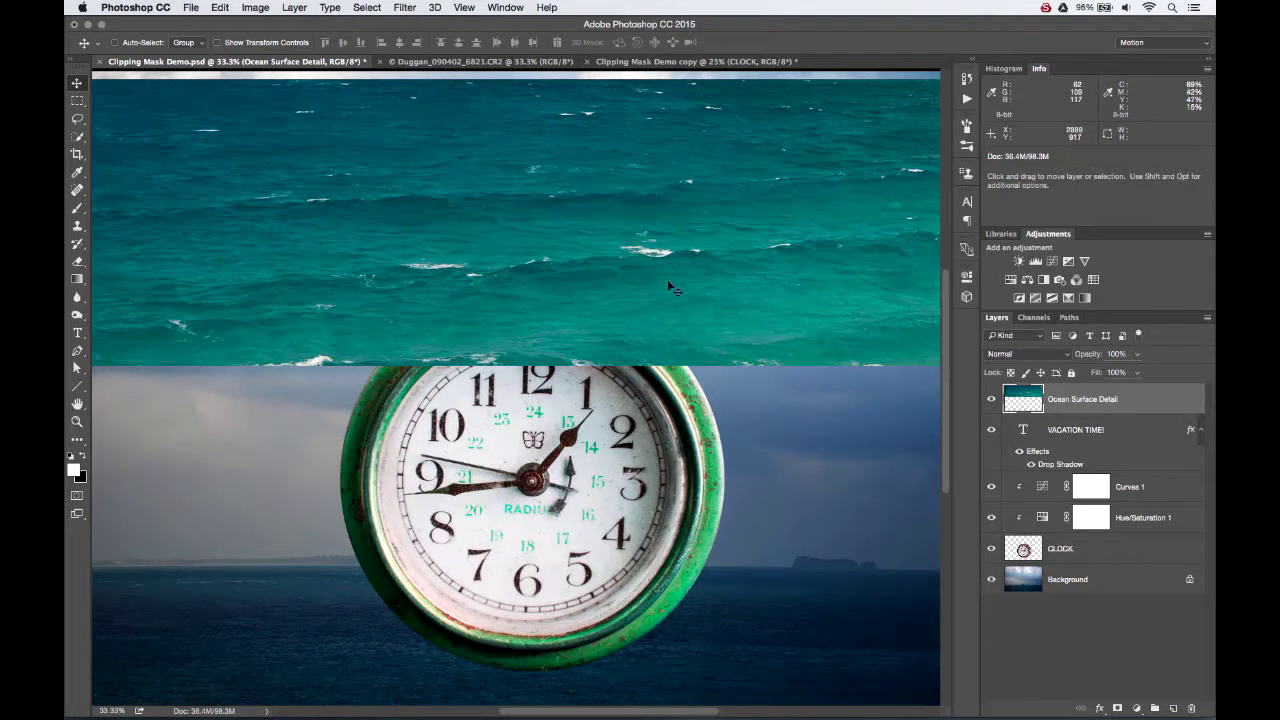
pyautogui.click(992, 400)
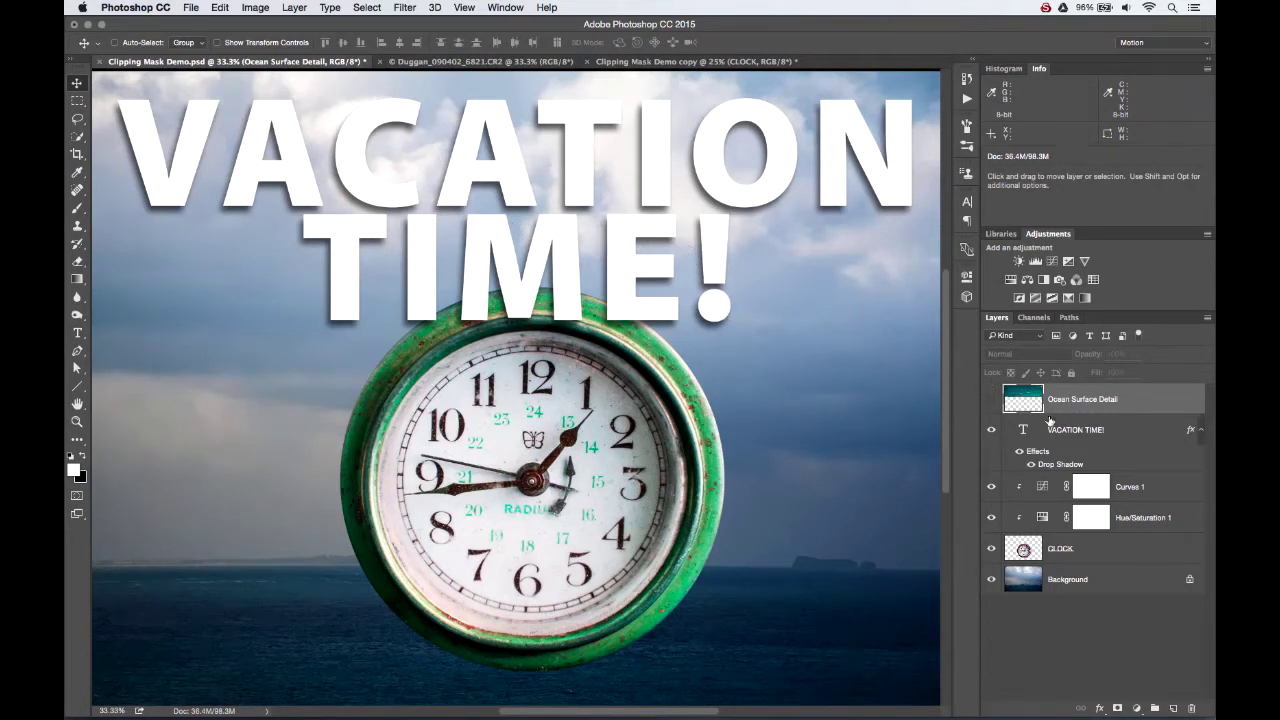
pyautogui.click(991, 400)
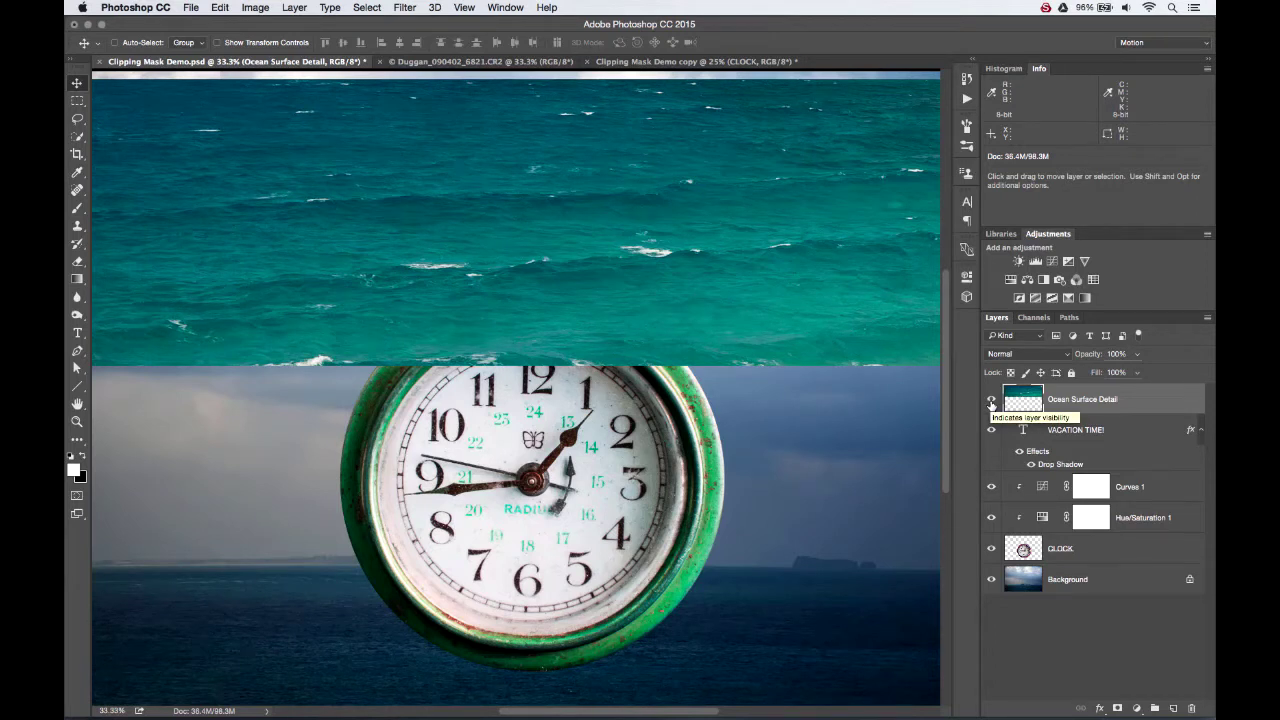
# Clip Ocean Surface Detail to the VACATION TIME! text and shift the waves inside the letters
pyautogui.press('super+alt+g')
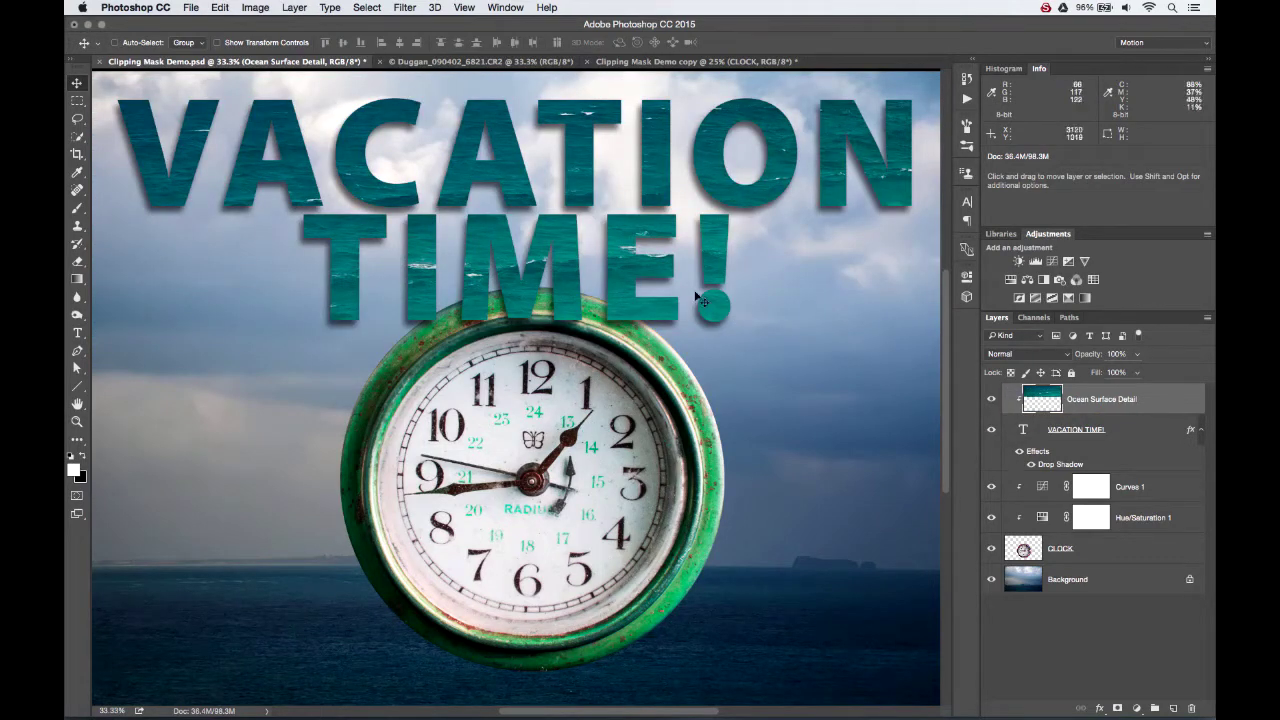
pyautogui.moveTo(621, 274)
pyautogui.mouseDown()
pyautogui.moveTo(650, 275)
pyautogui.moveTo(572, 277)
pyautogui.moveTo(640, 272)
pyautogui.moveTo(631, 303)
pyautogui.moveTo(627, 220)
pyautogui.moveTo(621, 258)
pyautogui.mouseUp()
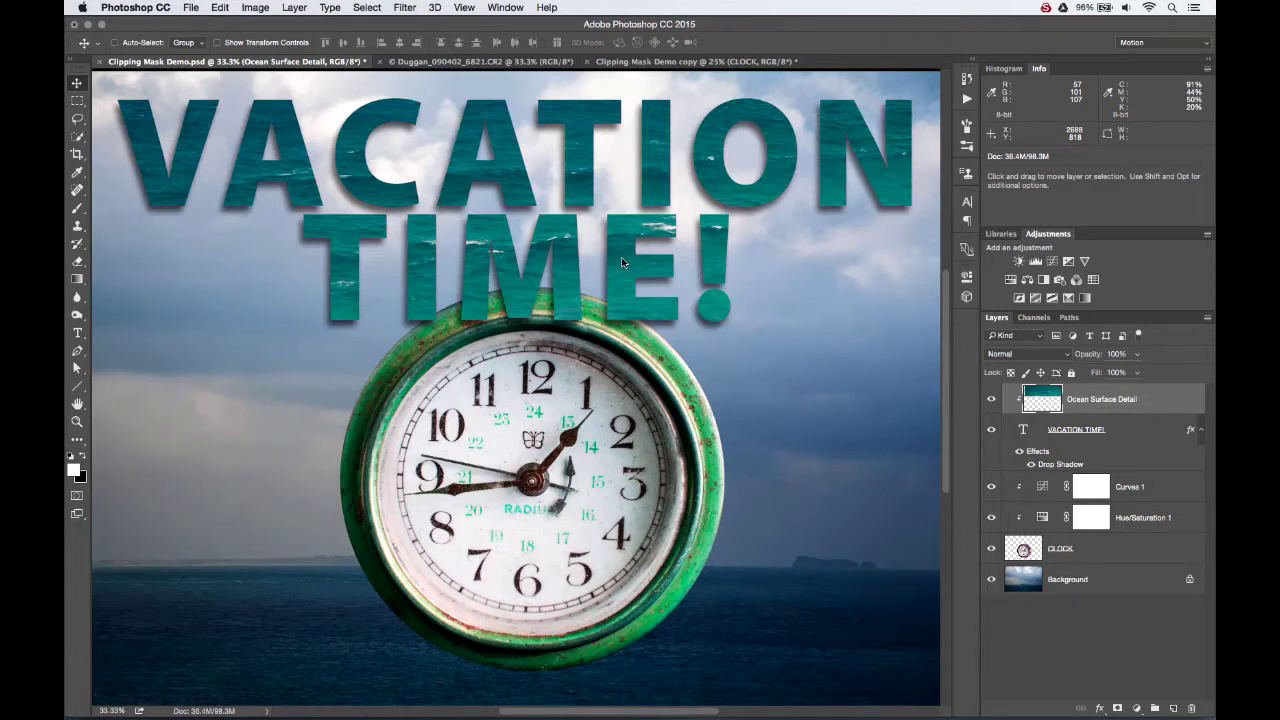
pyautogui.moveTo(640, 286); pyautogui.dragTo(616, 270)
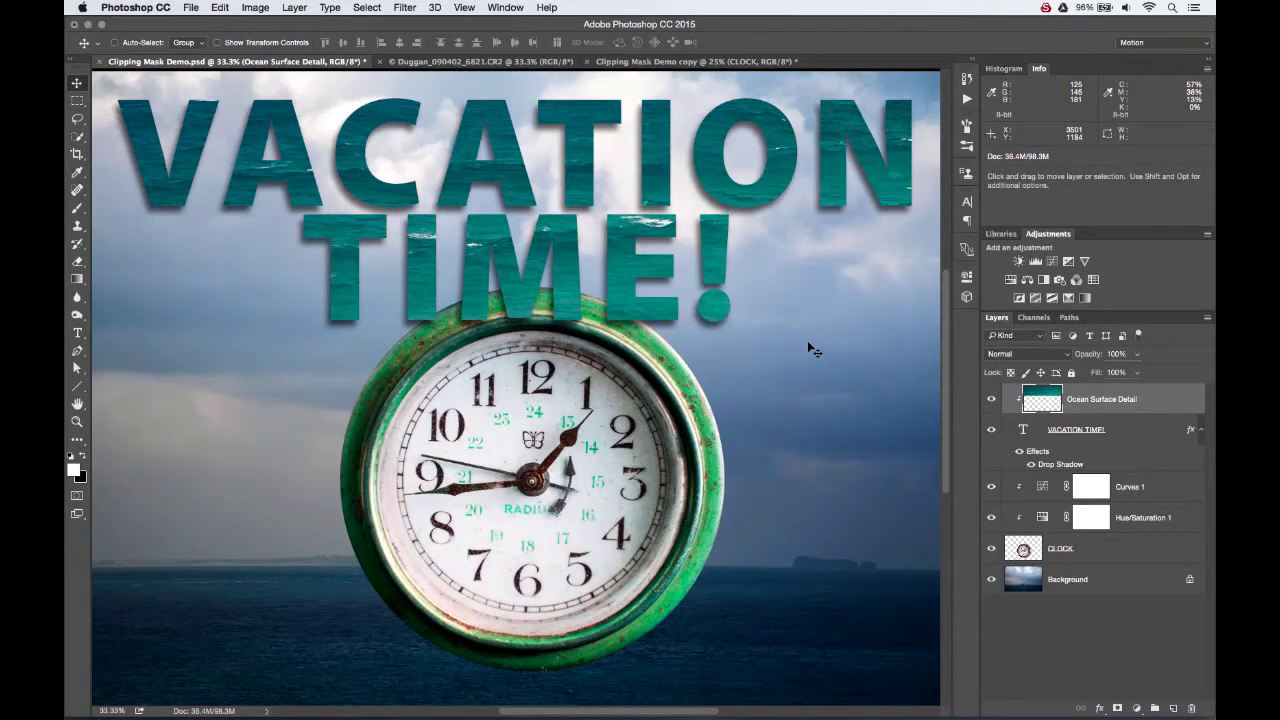
pyautogui.moveTo(644, 276); pyautogui.dragTo(620, 287)
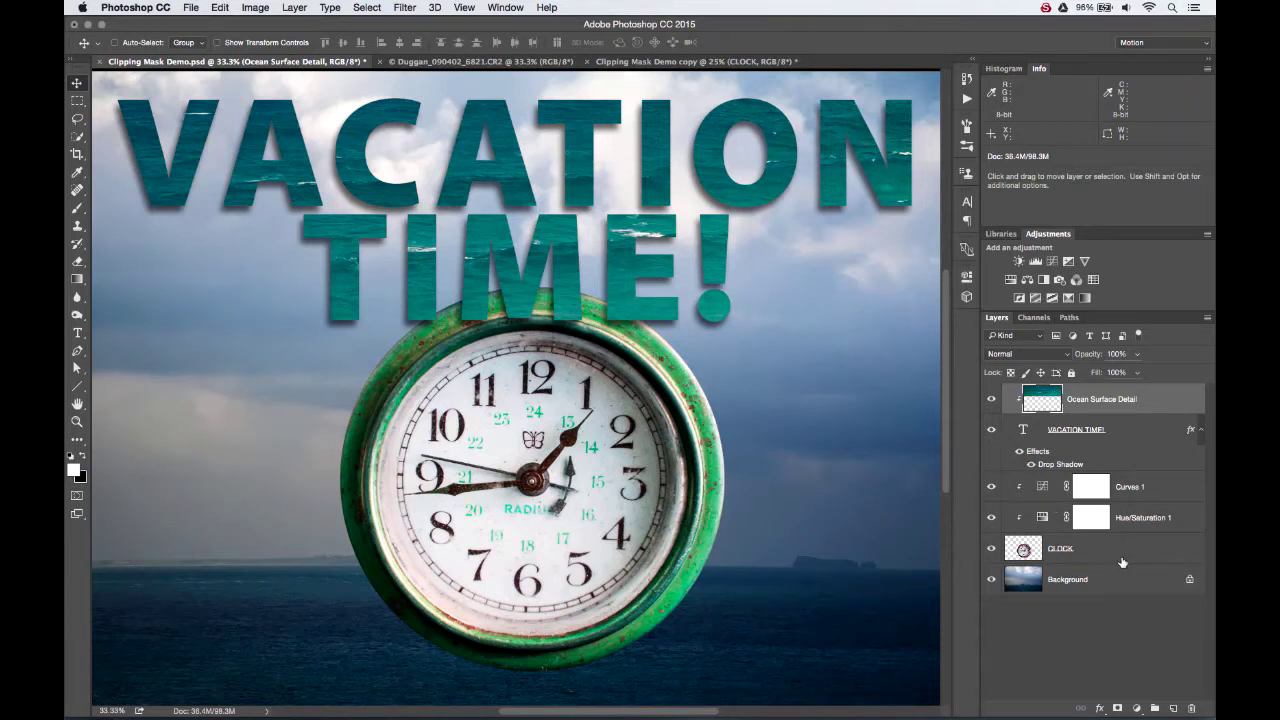
pyautogui.click(1167, 494)
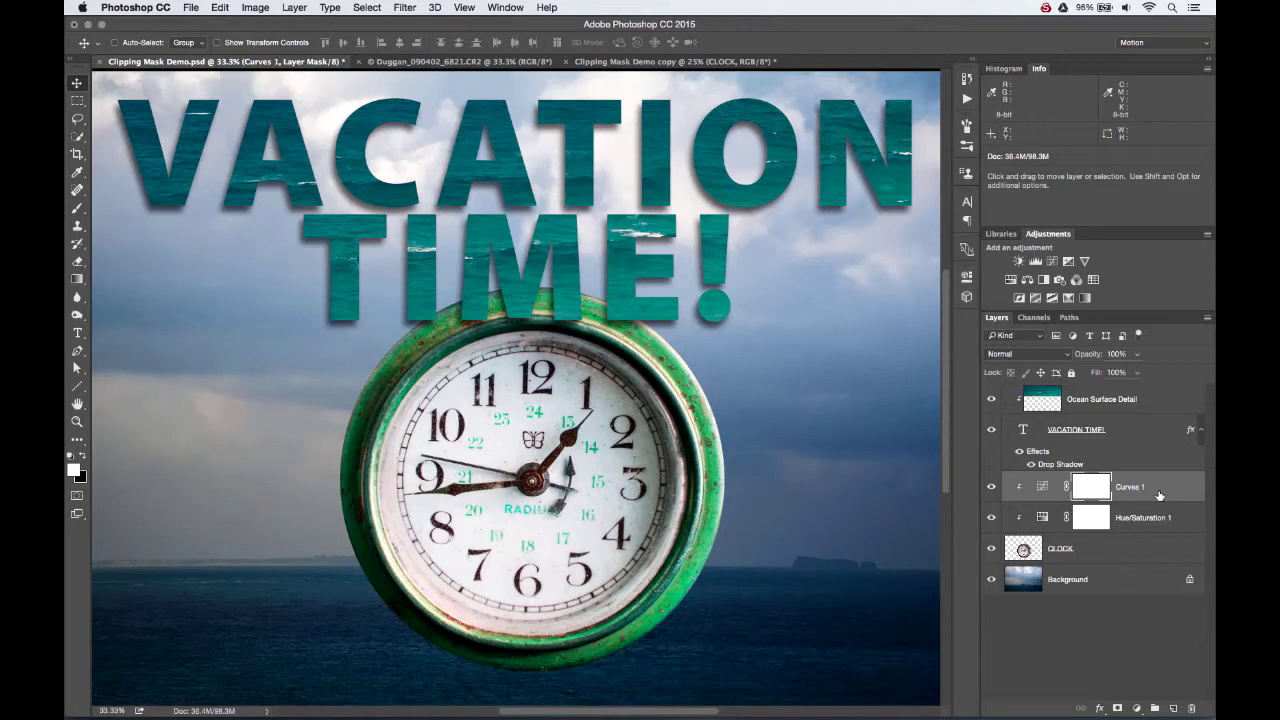
# Drag the Duggan surfer sunset photo into Clipping Mask Demo.psd as Layer 1
pyautogui.click(460, 61)
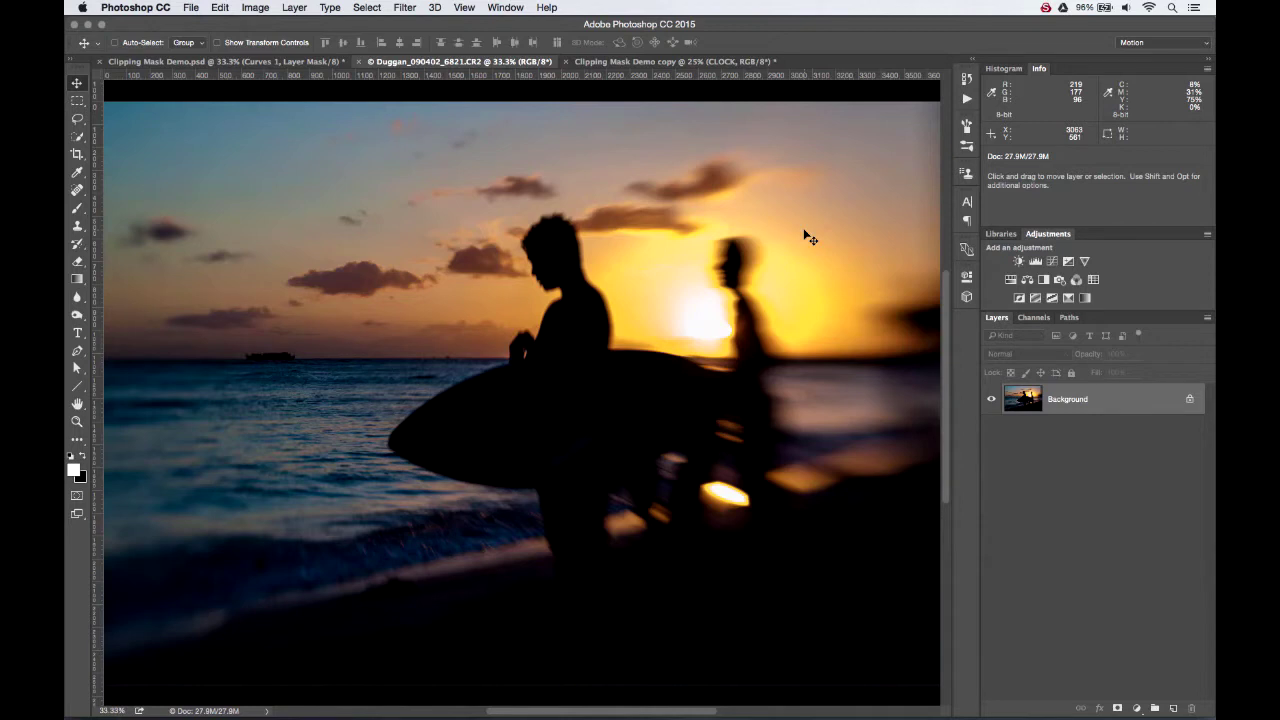
pyautogui.moveTo(684, 336); pyautogui.dragTo(441, 257)
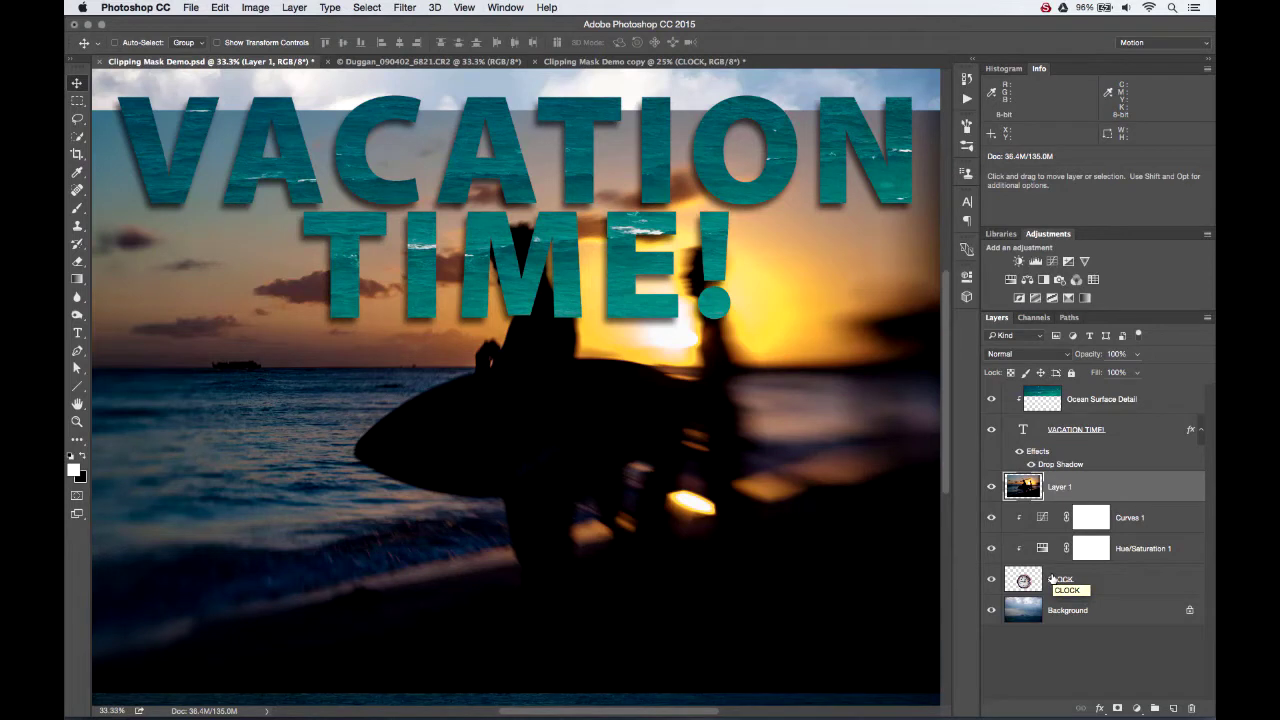
# Rename Layer 1 to SURFER and toggle its visibility to compare against the clock
pyautogui.doubleClick(1060, 486)
pyautogui.write('SURFE')
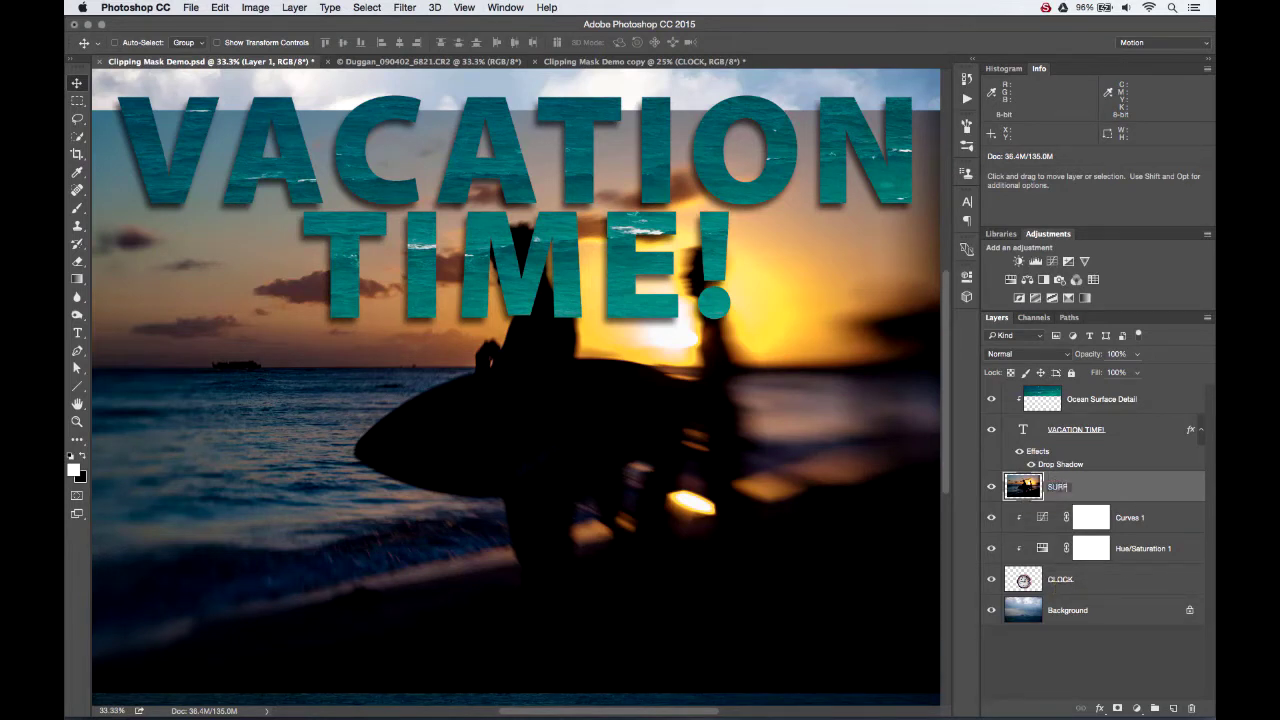
pyautogui.write('R')
pyautogui.press('Return')
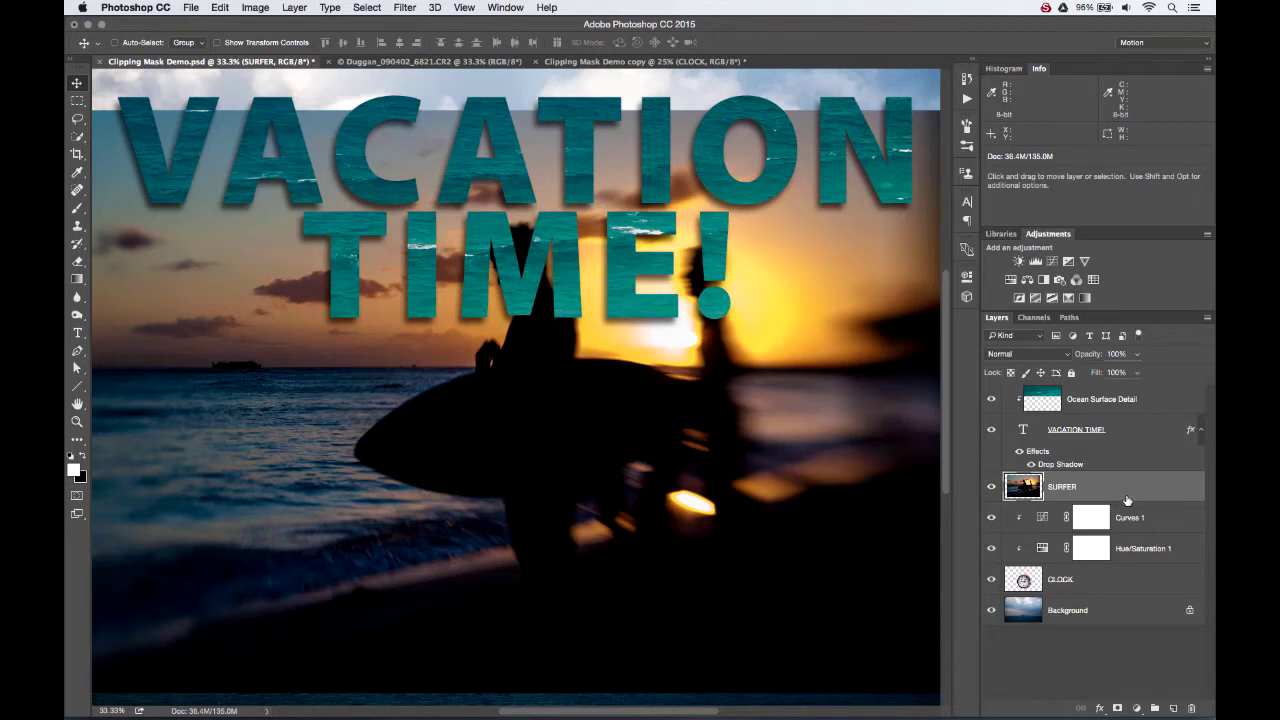
pyautogui.click(992, 486)
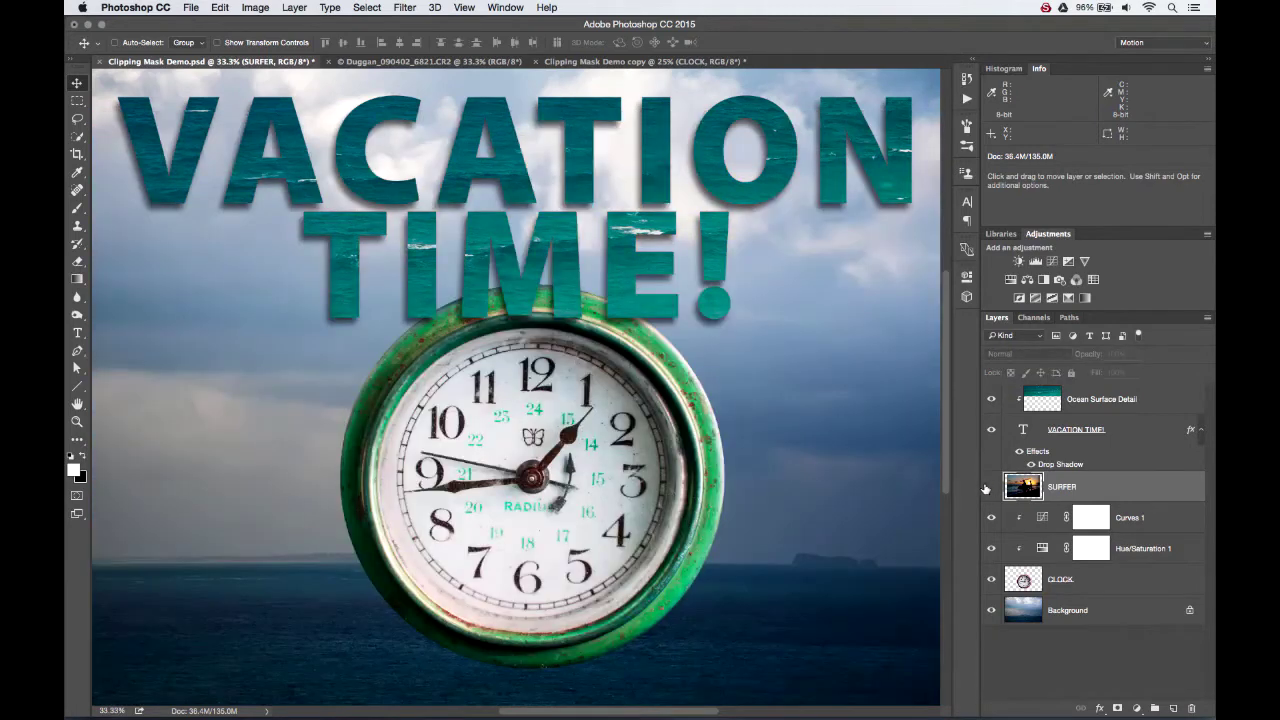
pyautogui.click(992, 486)
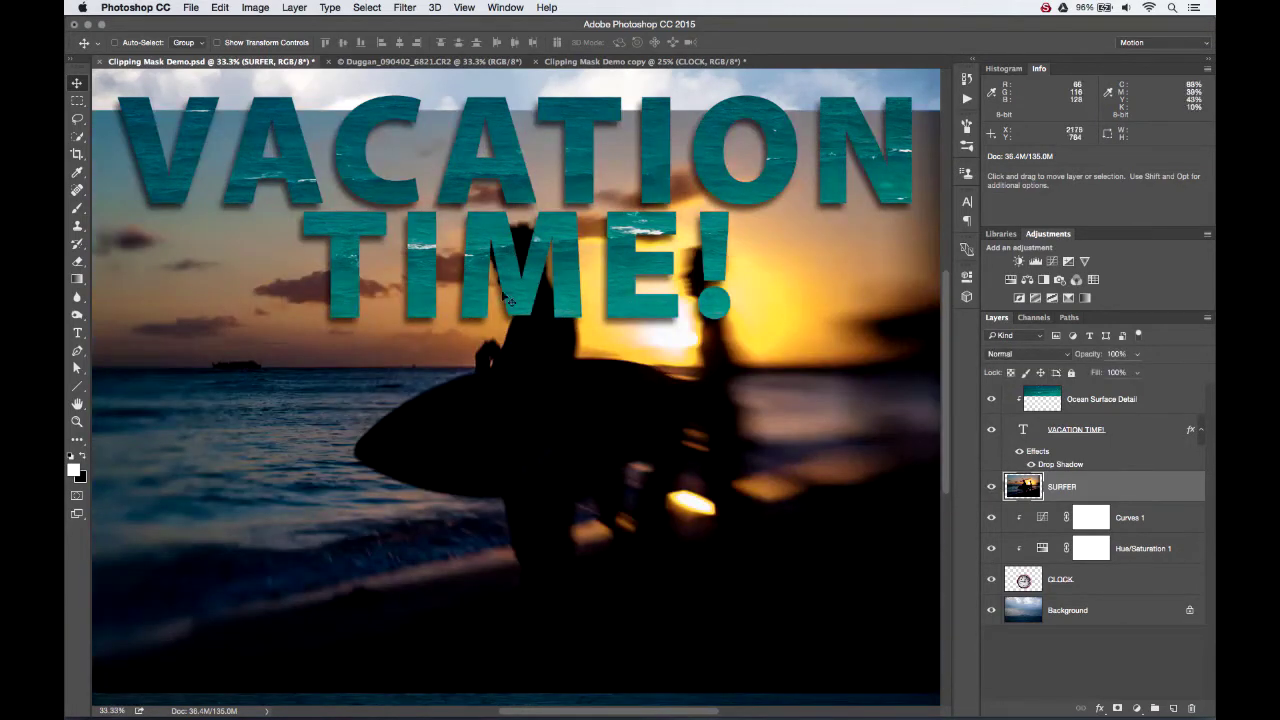
pyautogui.click(992, 486)
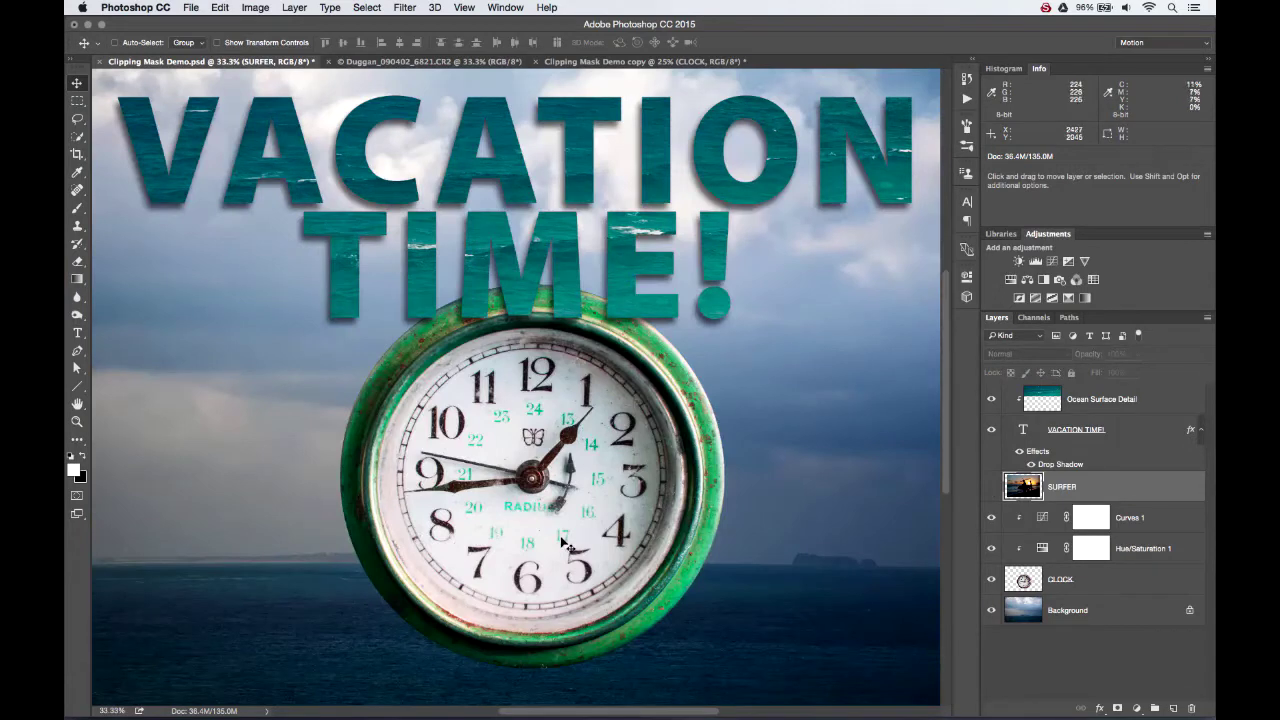
pyautogui.click(993, 486)
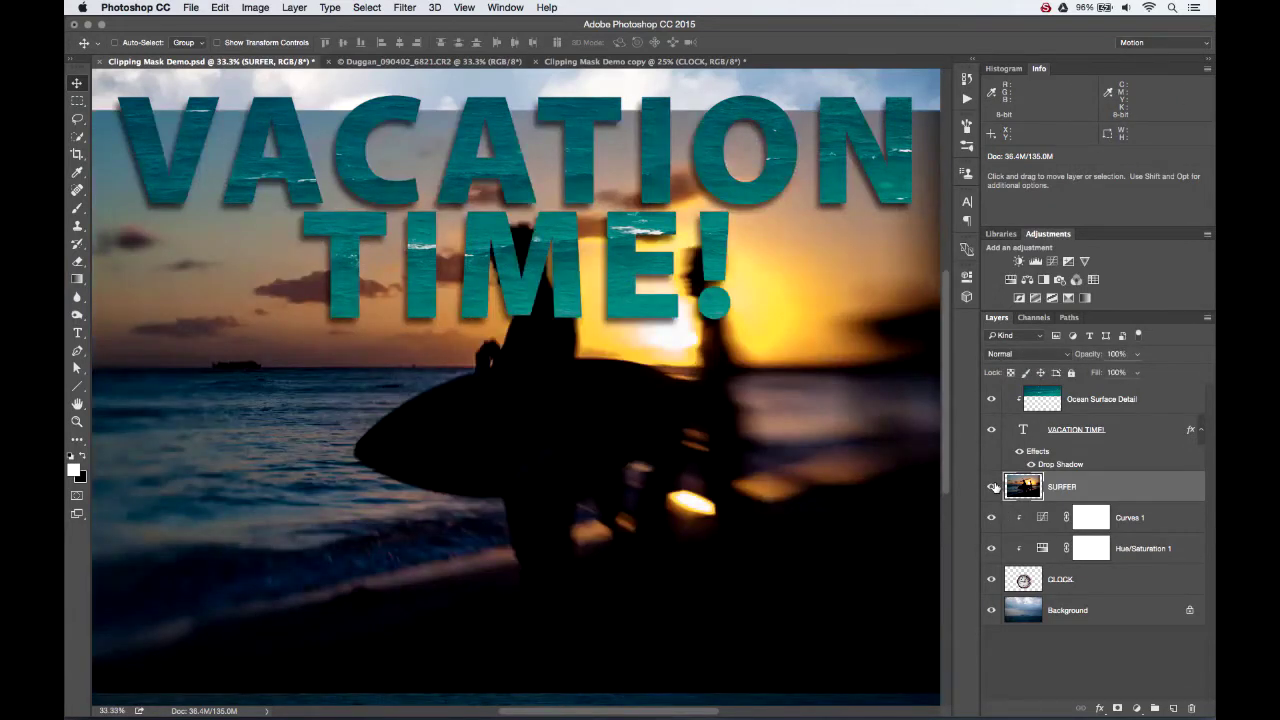
# Convert SURFER to a smart object, clip it to the clock, and move it down into the circle
pyautogui.rightClick(1117, 493)
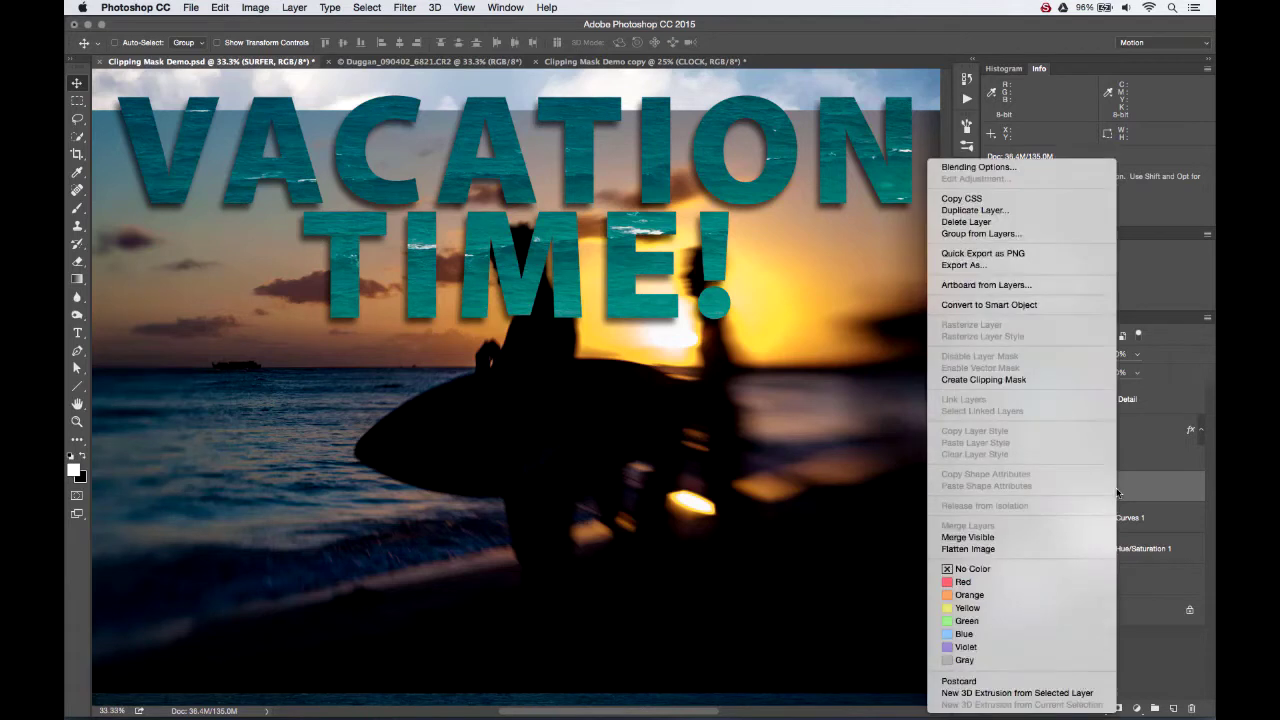
pyautogui.click(1028, 306)
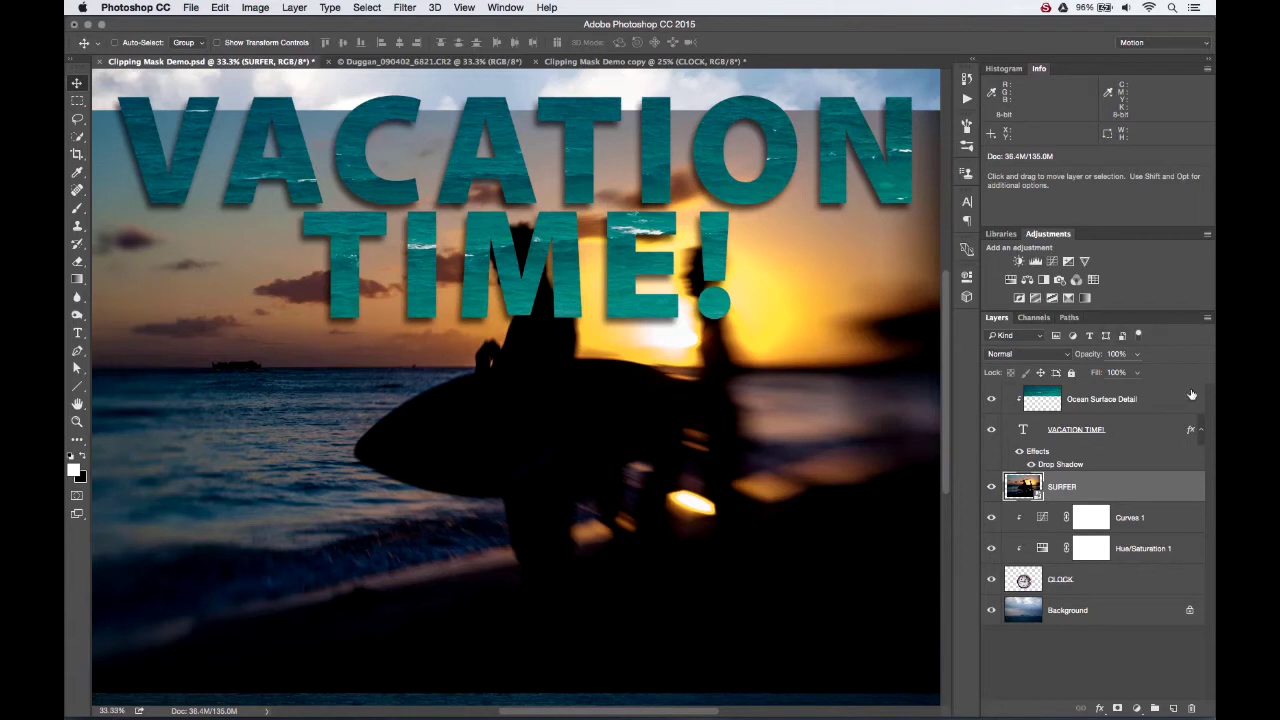
pyautogui.keyDown('alt'); pyautogui.click(1150, 497); pyautogui.keyUp('alt')
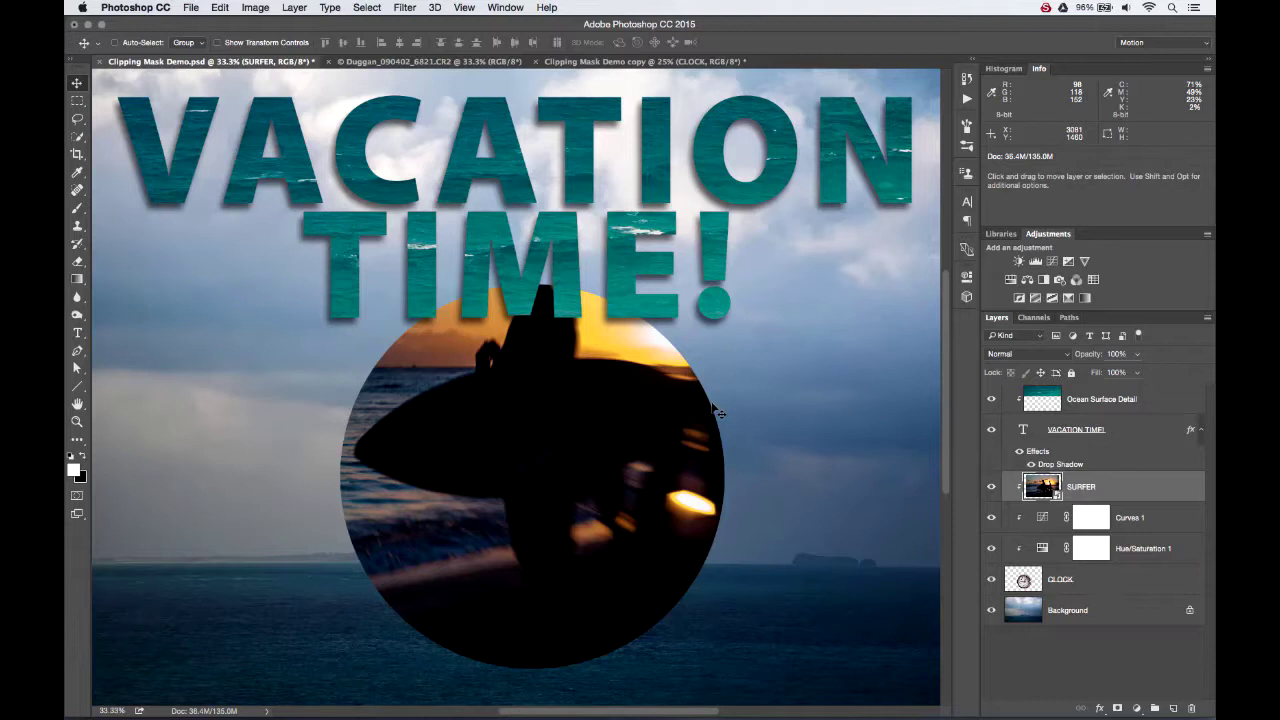
pyautogui.moveTo(716, 411); pyautogui.dragTo(767, 521)
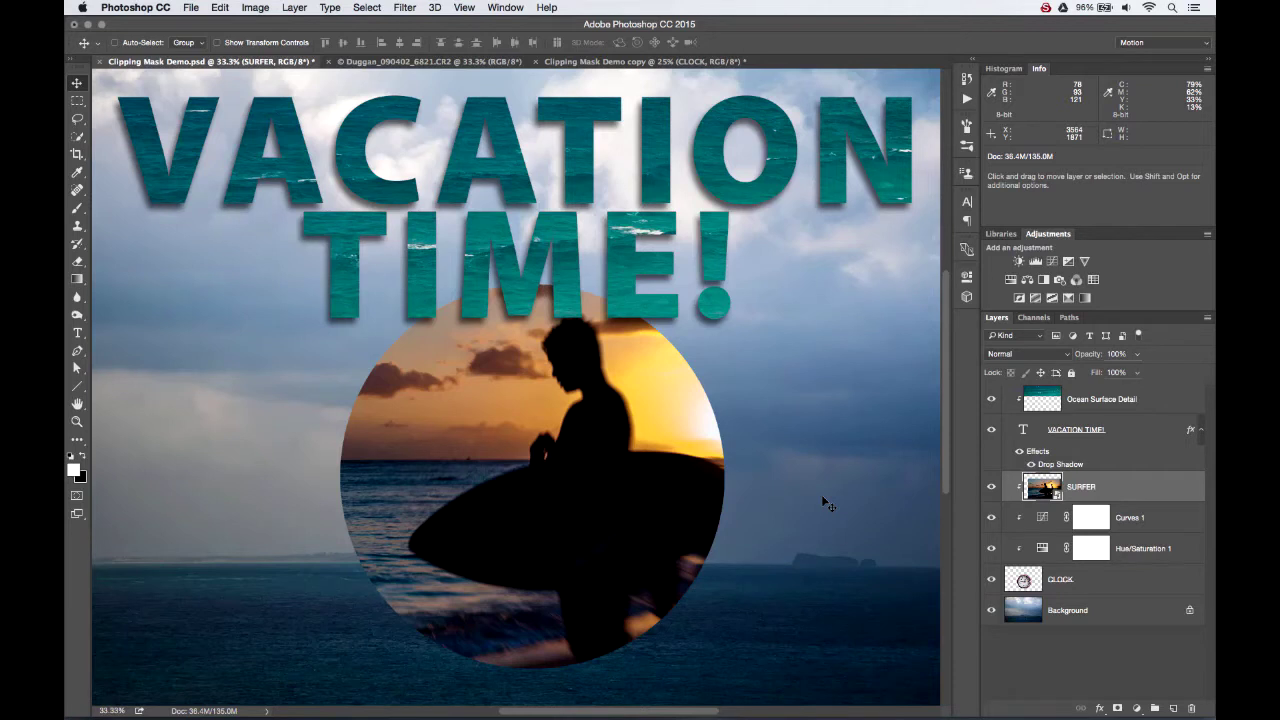
# Preview blend modes on the SURFER layer, stepping through Darken, Screen and Color Burn
pyautogui.click(1057, 355)
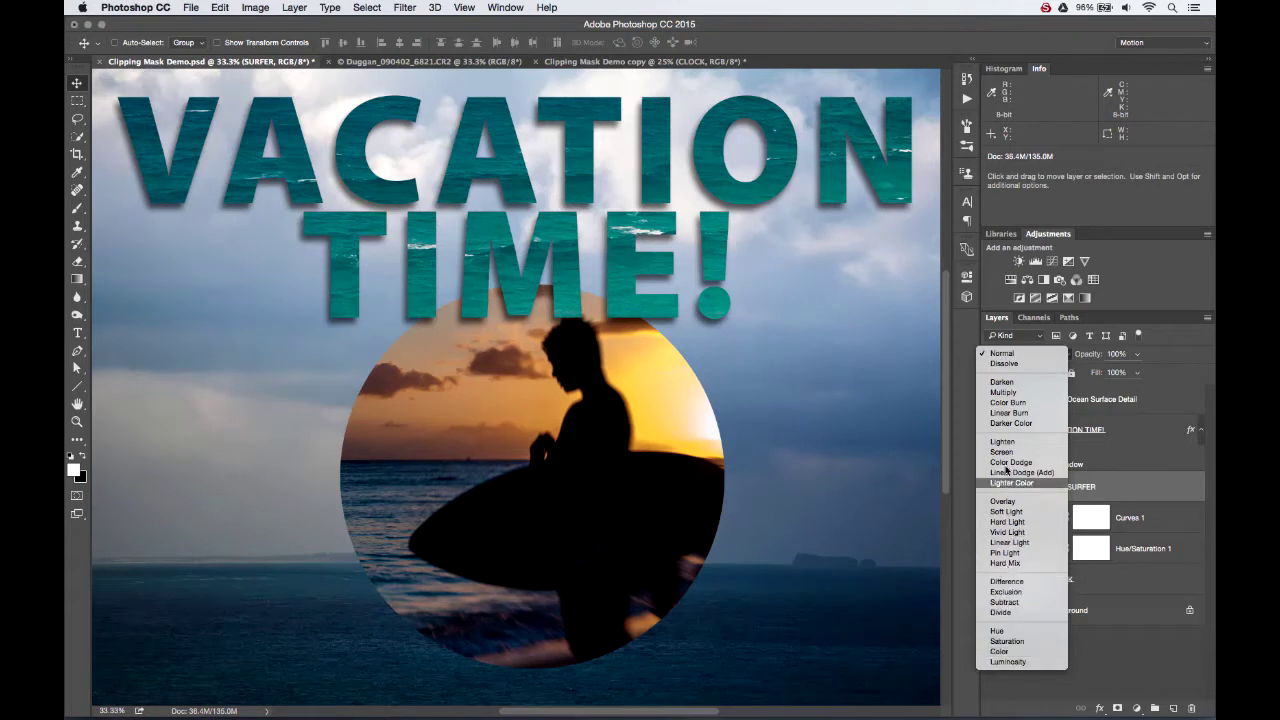
pyautogui.click(1017, 354)
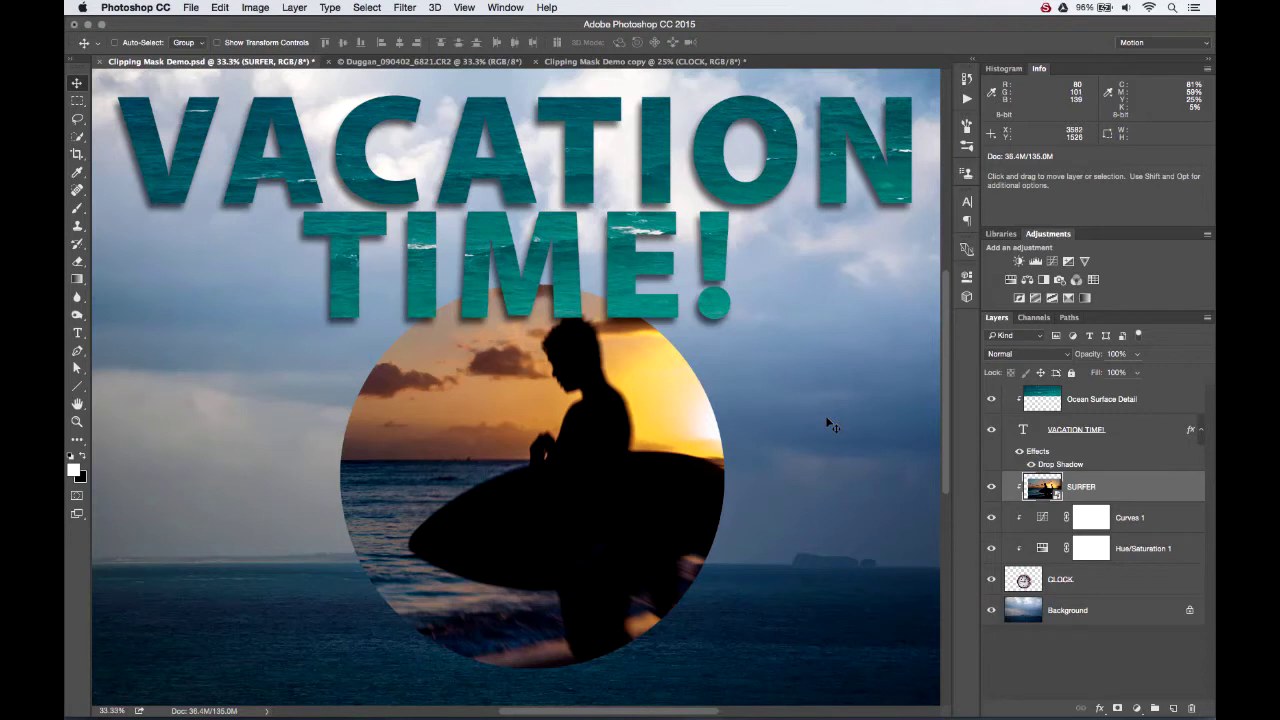
pyautogui.press('shift')
pyautogui.hotkey('shift', '+')
pyautogui.hotkey('shift', '+')
pyautogui.hotkey('shift', '+')
pyautogui.hotkey('shift', '+')
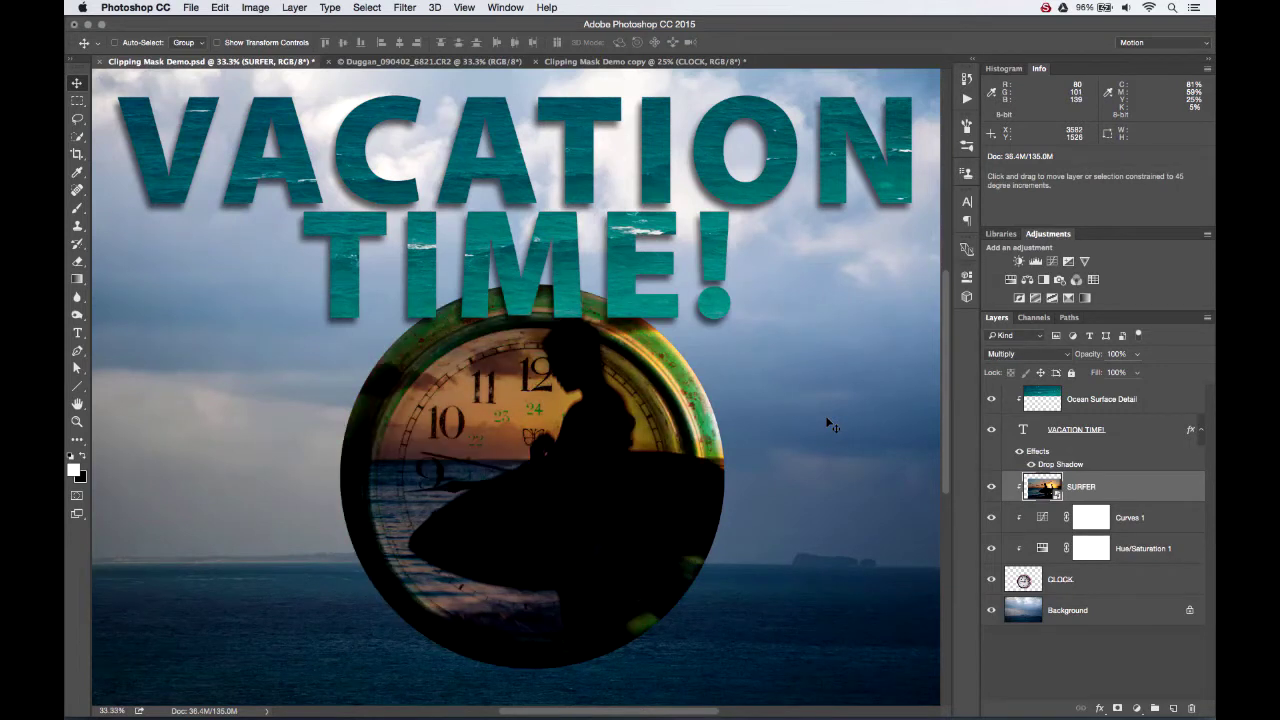
pyautogui.hotkey('shift', '+')
pyautogui.hotkey('shift', '+')
pyautogui.hotkey('shift', '+')
pyautogui.hotkey('shift', '+')
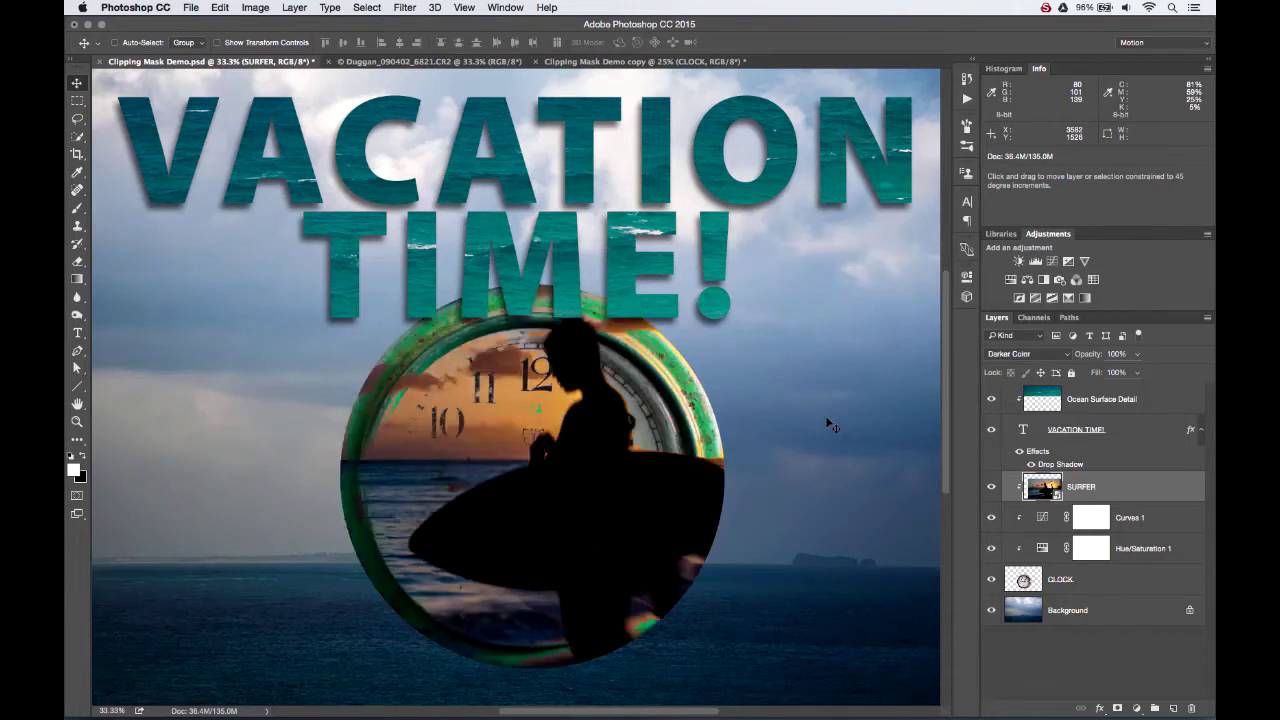
pyautogui.hotkey('shift', '+')
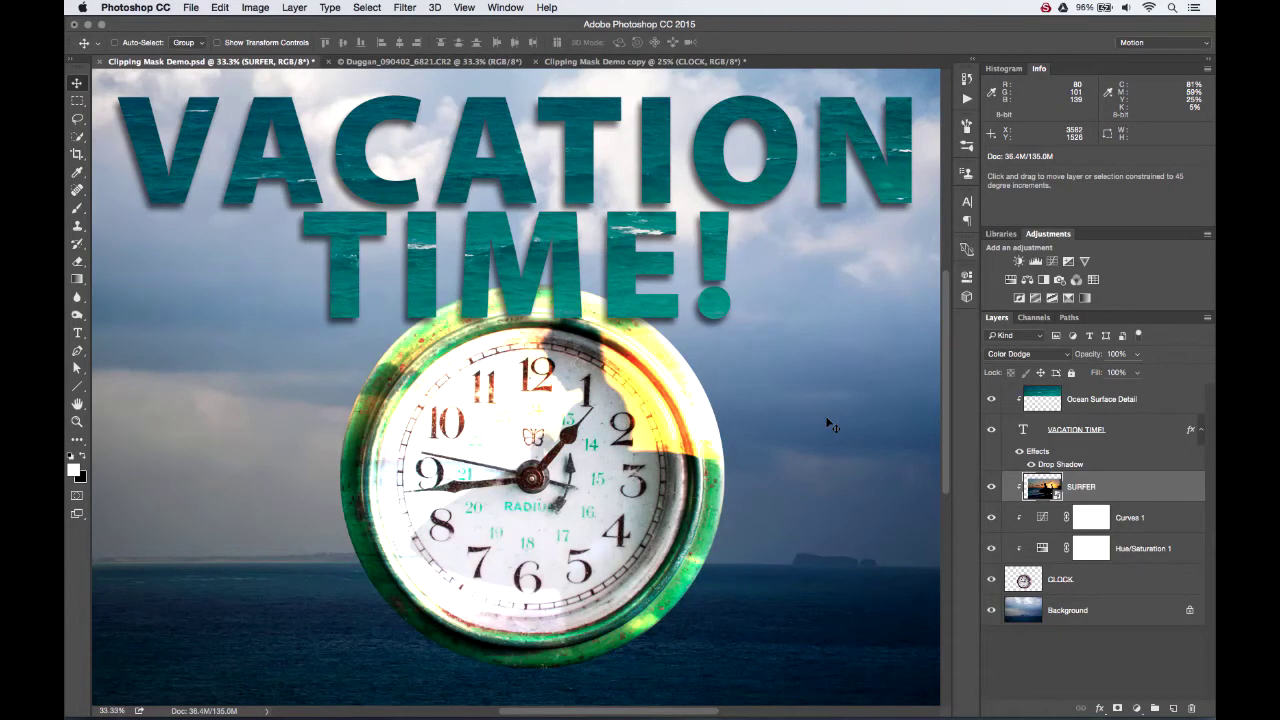
pyautogui.hotkey('shift', '-')
pyautogui.hotkey('shift', '-')
pyautogui.hotkey('shift', '-')
pyautogui.hotkey('shift', '-')
pyautogui.hotkey('shift', '-')
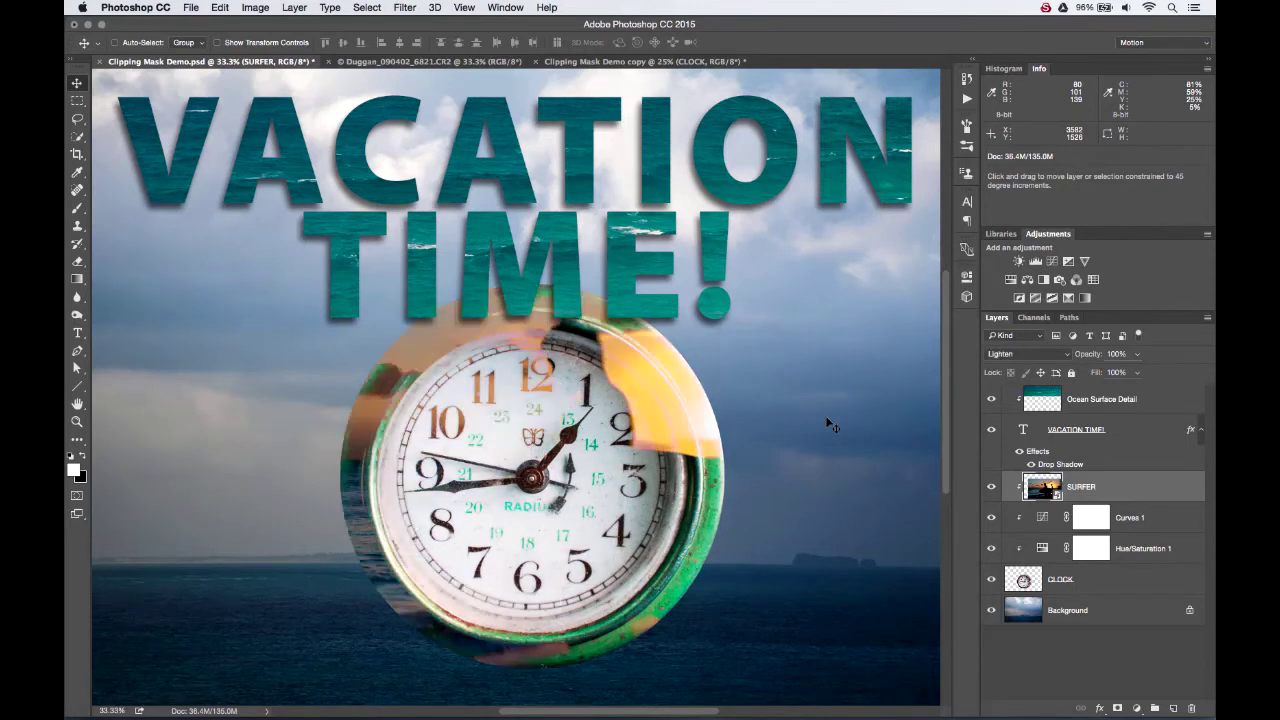
pyautogui.hotkey('shift', '-')
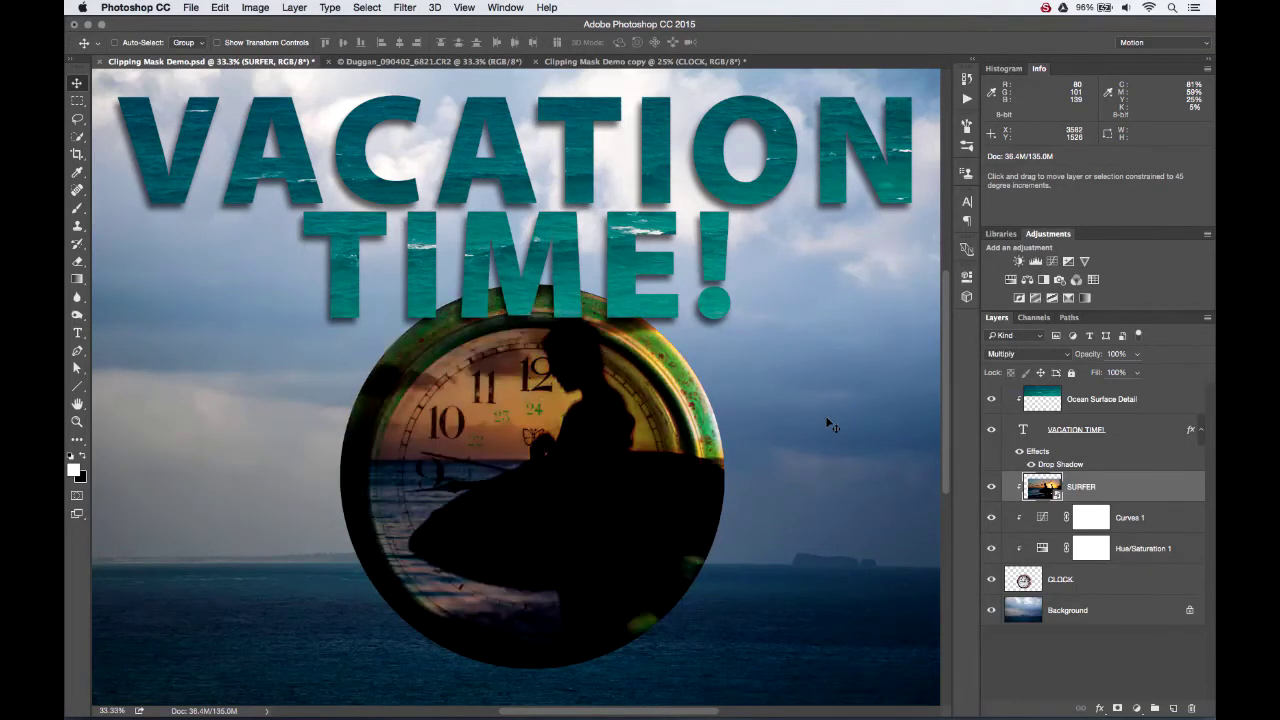
# Set the SURFER layer to Hard Light blending at 80% opacity
pyautogui.hotkey('shift', '+')
pyautogui.hotkey('shift', '+')
pyautogui.hotkey('shift', '+')
pyautogui.hotkey('shift', '+')
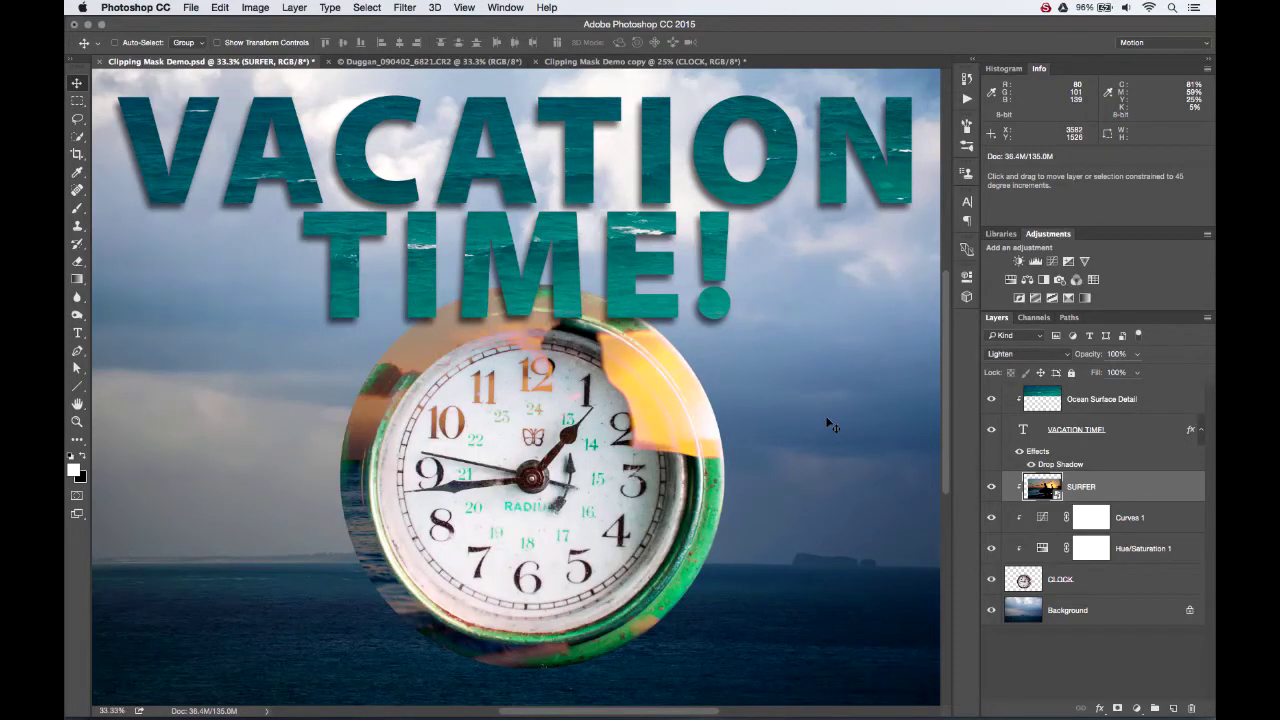
pyautogui.hotkey('shift', '+')
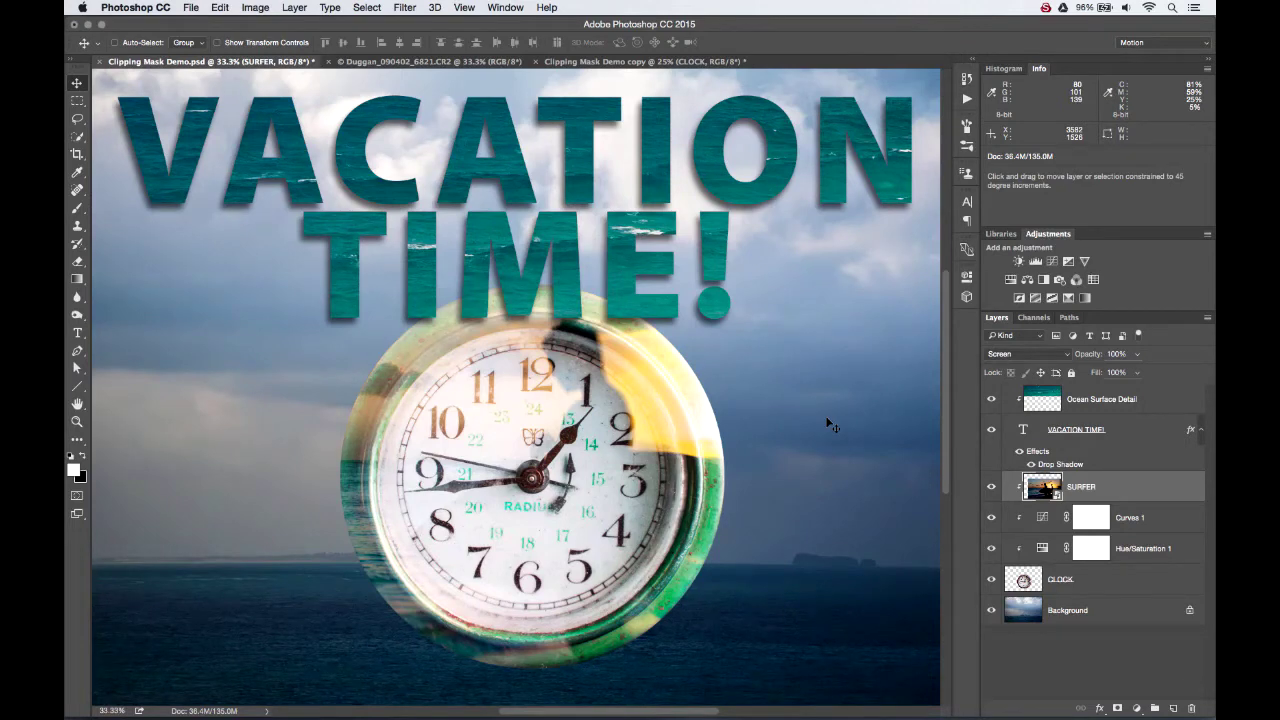
pyautogui.hotkey('shift', '+')
pyautogui.hotkey('shift', '+')
pyautogui.hotkey('shift', '+')
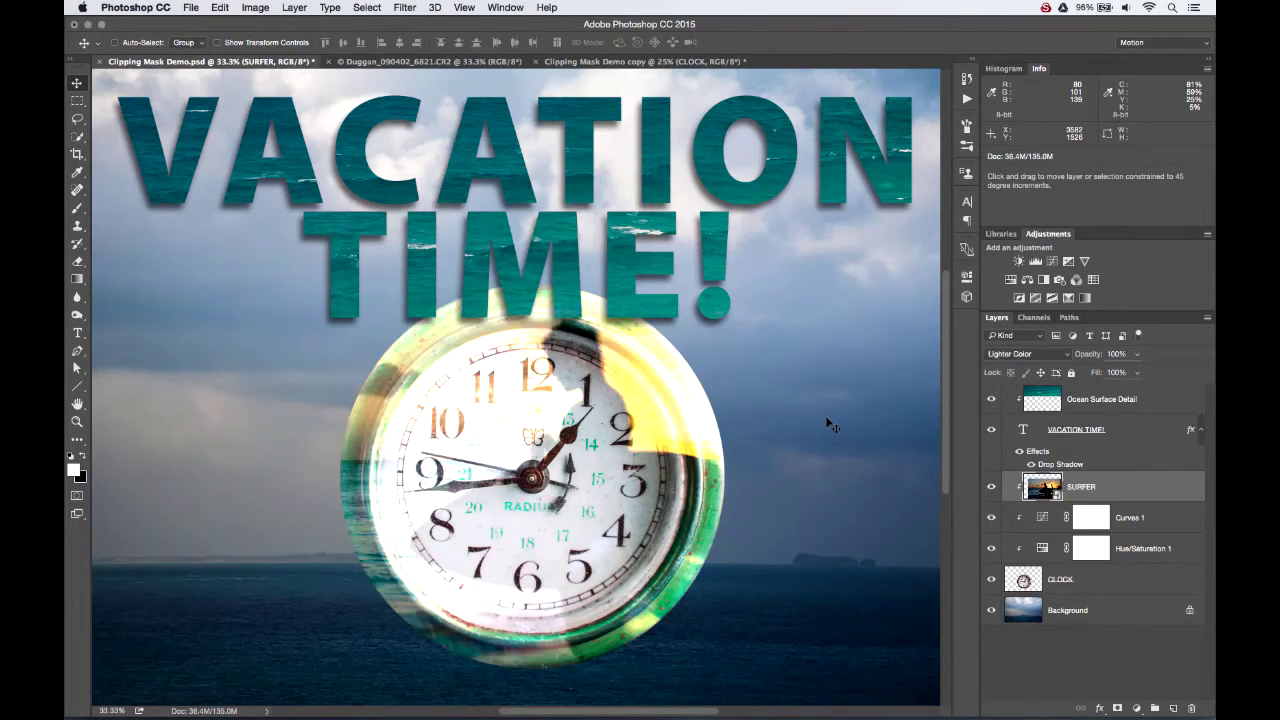
pyautogui.hotkey('shift', '+')
pyautogui.hotkey('shift', '+')
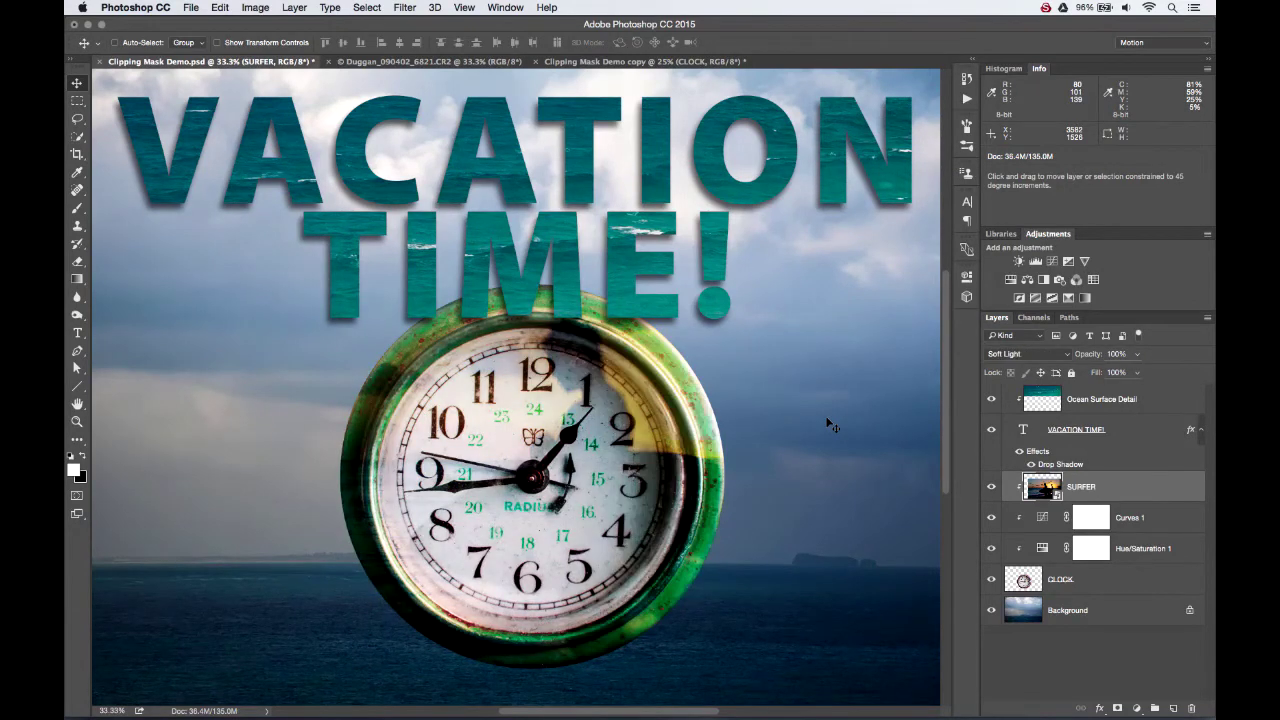
pyautogui.hotkey('shift', '+')
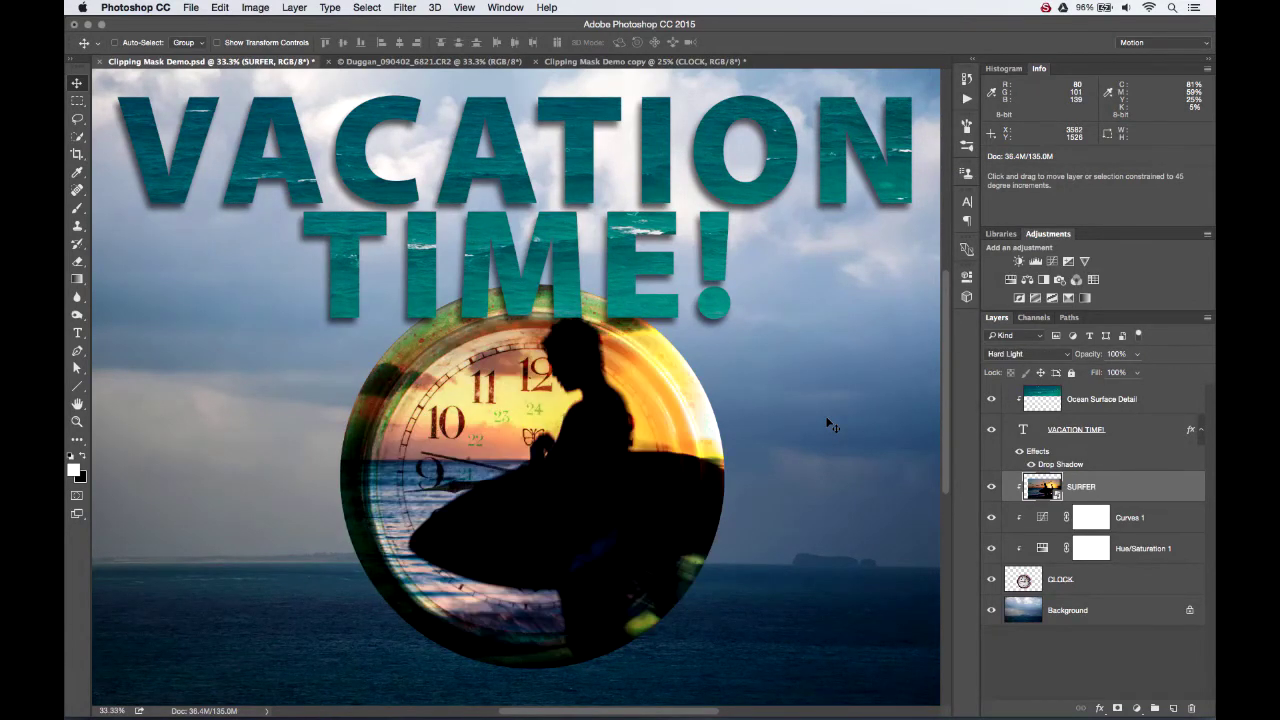
pyautogui.hotkey('shift', '+')
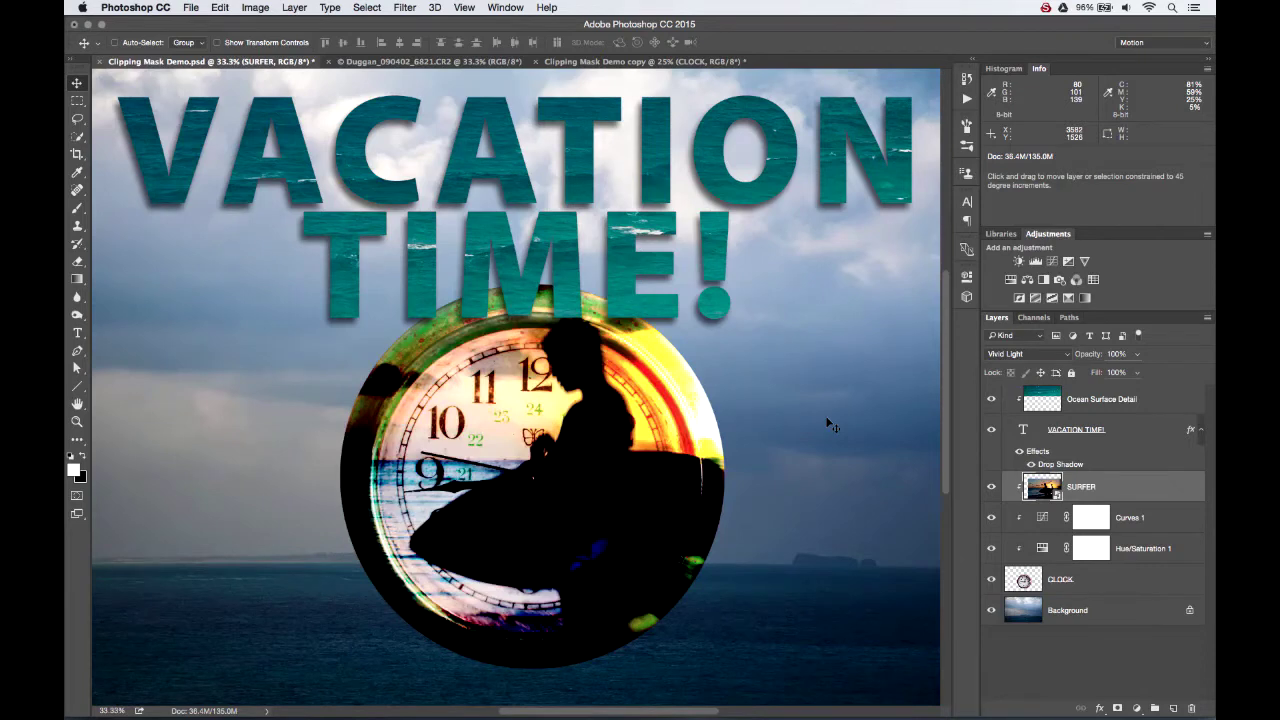
pyautogui.hotkey('shift', '-')
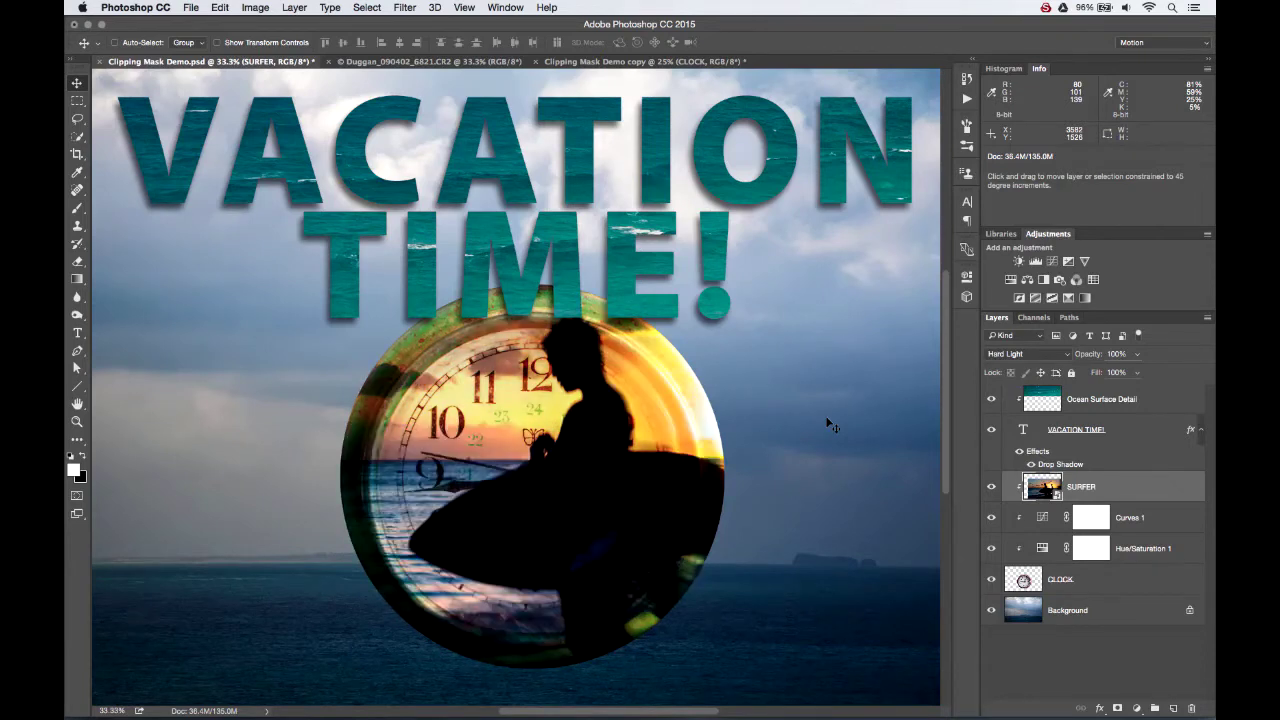
pyautogui.hotkey('shift', '+')
pyautogui.hotkey('shift', '-')
pyautogui.press('8')
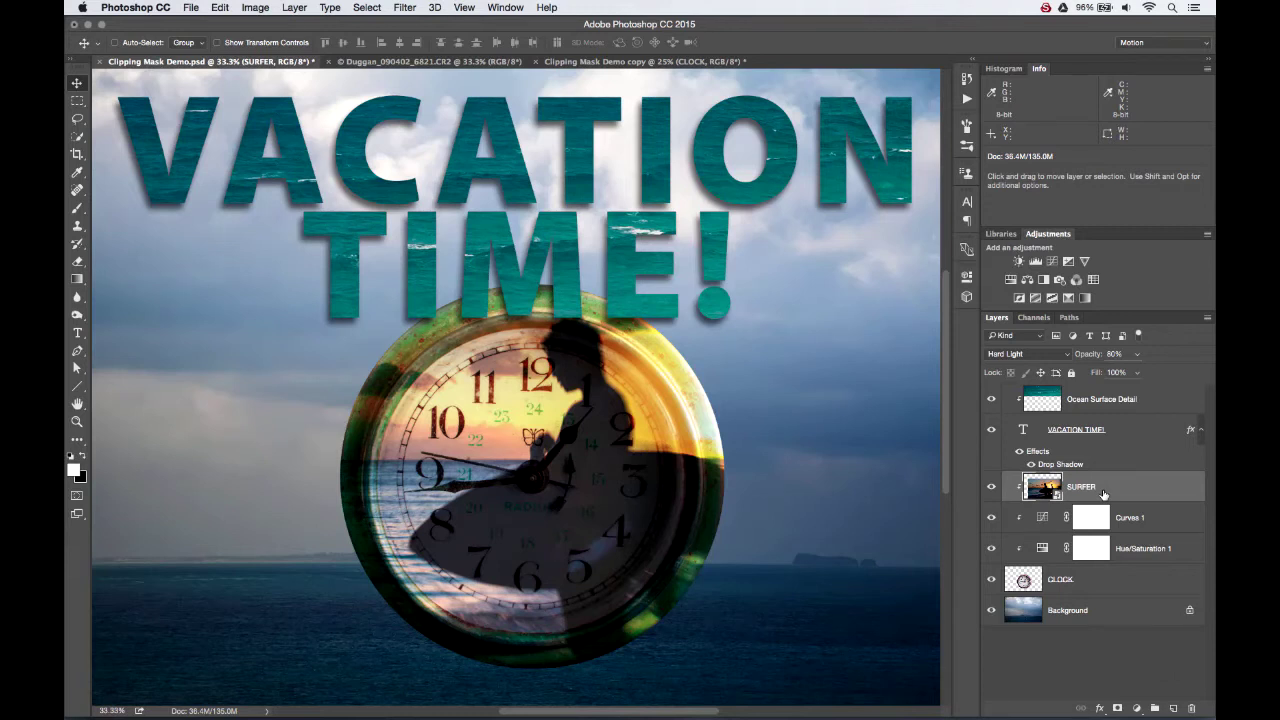
# Scale the SURFER smart object down to about 67.6% and position it inside the clock
pyautogui.press('super+t')
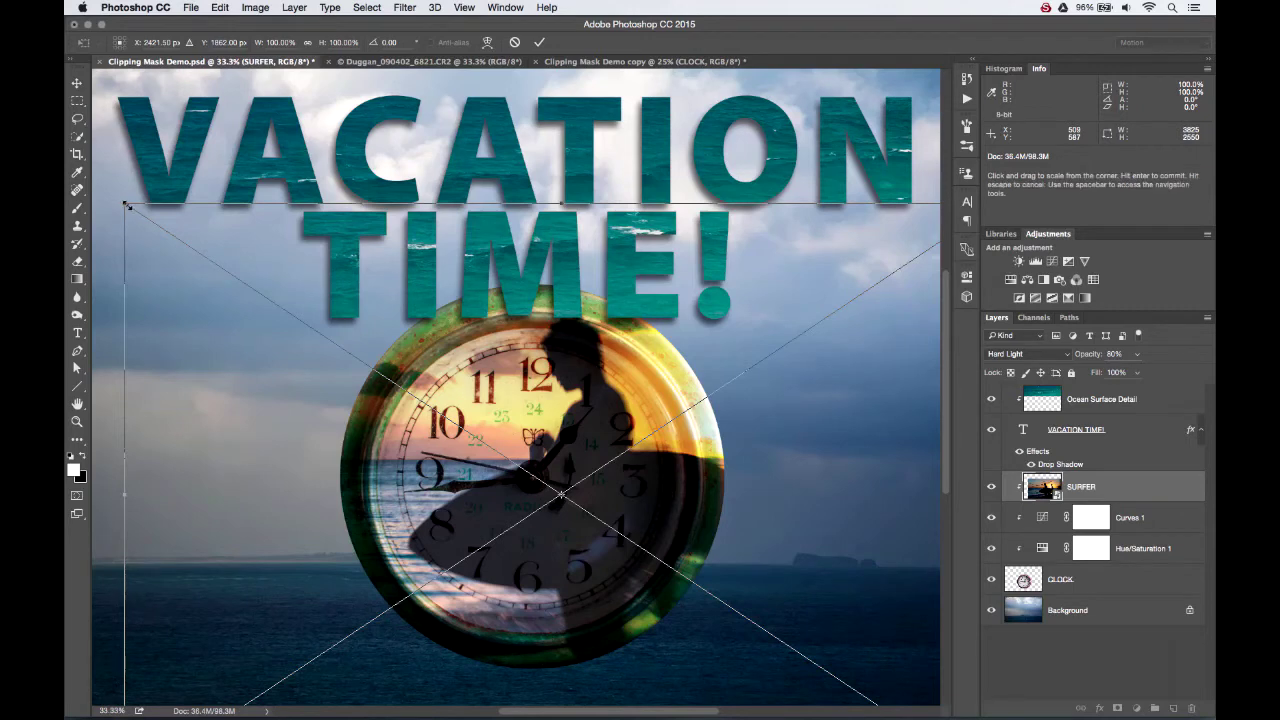
pyautogui.moveTo(129, 205); pyautogui.dragTo(378, 334)
pyautogui.moveTo(699, 441); pyautogui.dragTo(642, 348)
pyautogui.moveTo(637, 376); pyautogui.dragTo(645, 373)
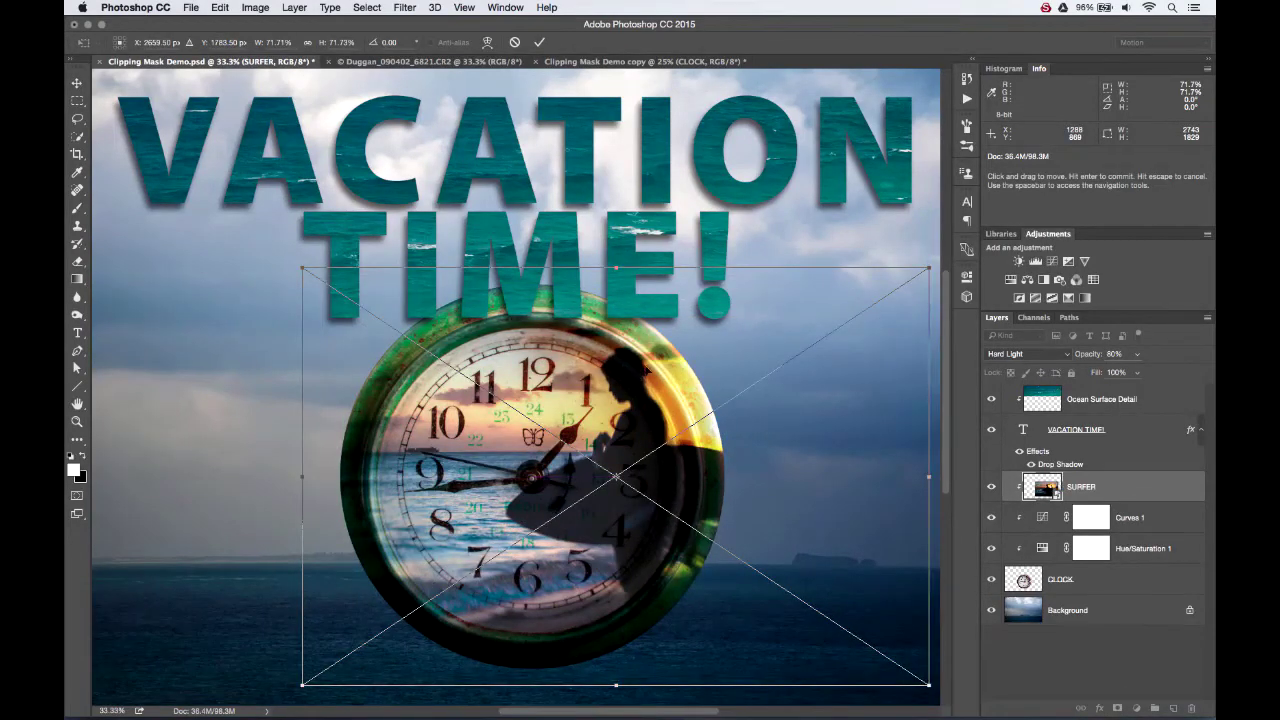
pyautogui.moveTo(929, 269); pyautogui.dragTo(886, 289)
pyautogui.moveTo(735, 407); pyautogui.dragTo(744, 395)
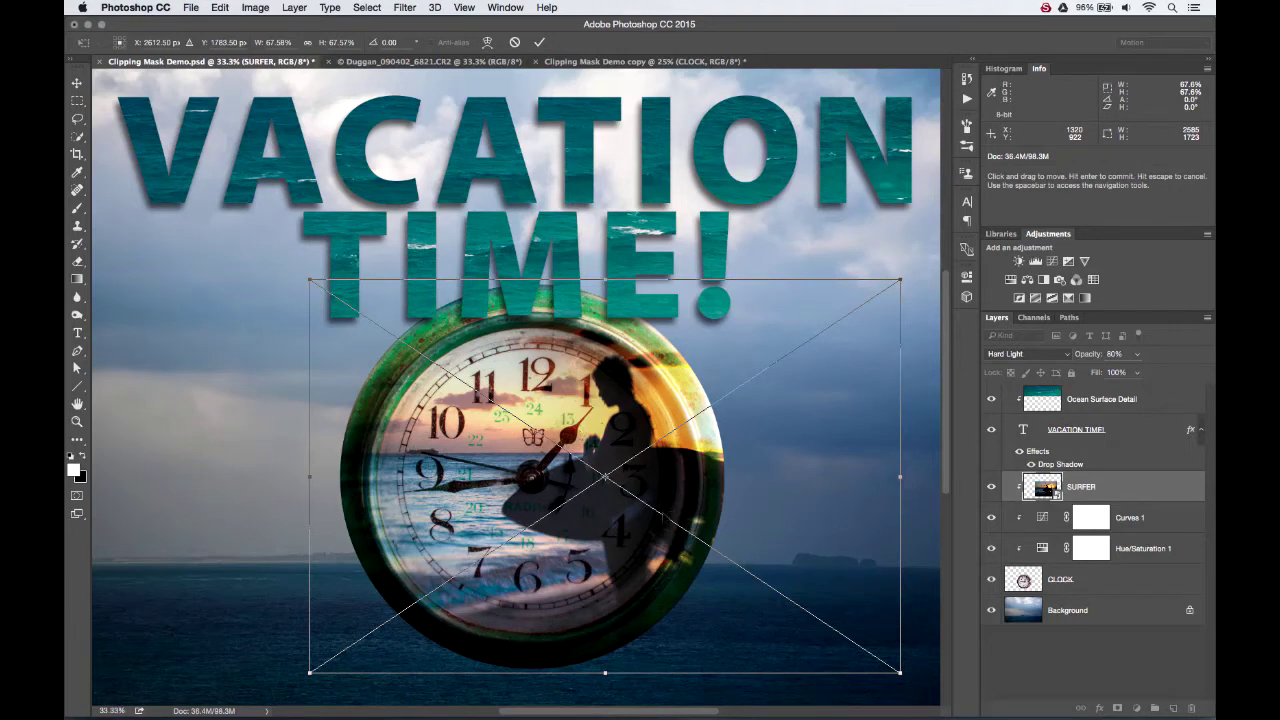
pyautogui.moveTo(600, 470); pyautogui.dragTo(602, 470)
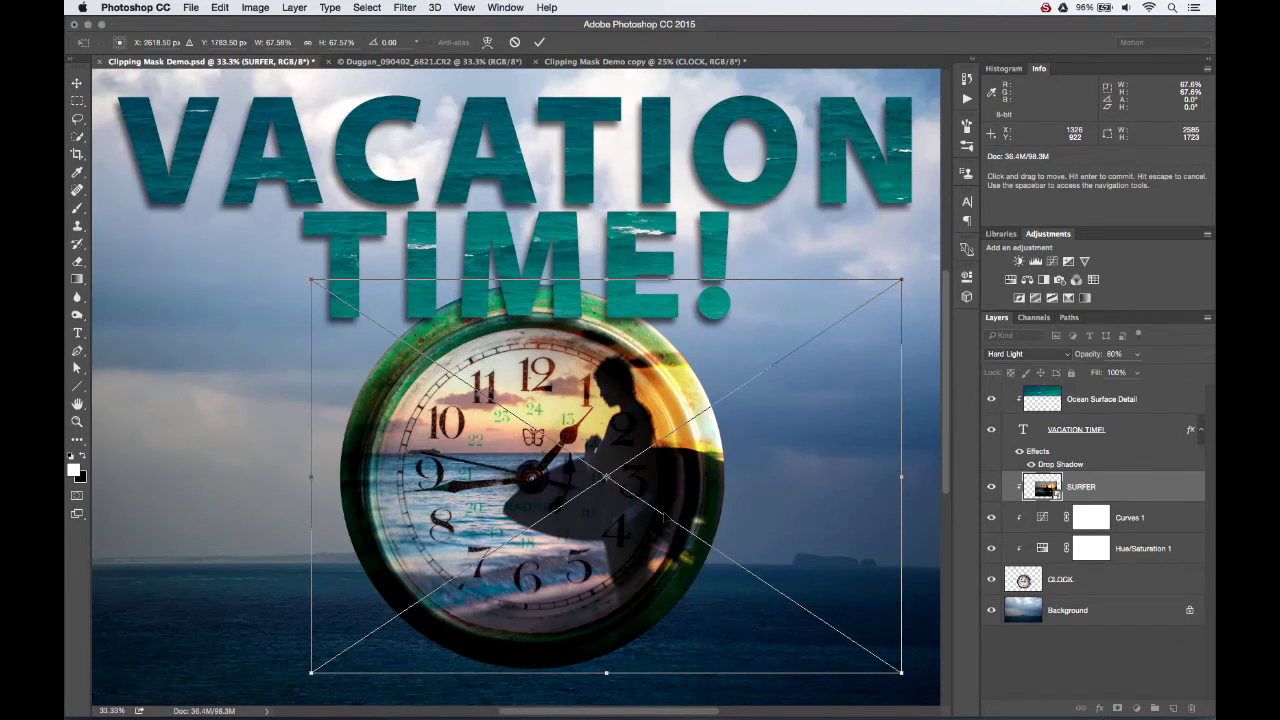
pyautogui.press('Return')
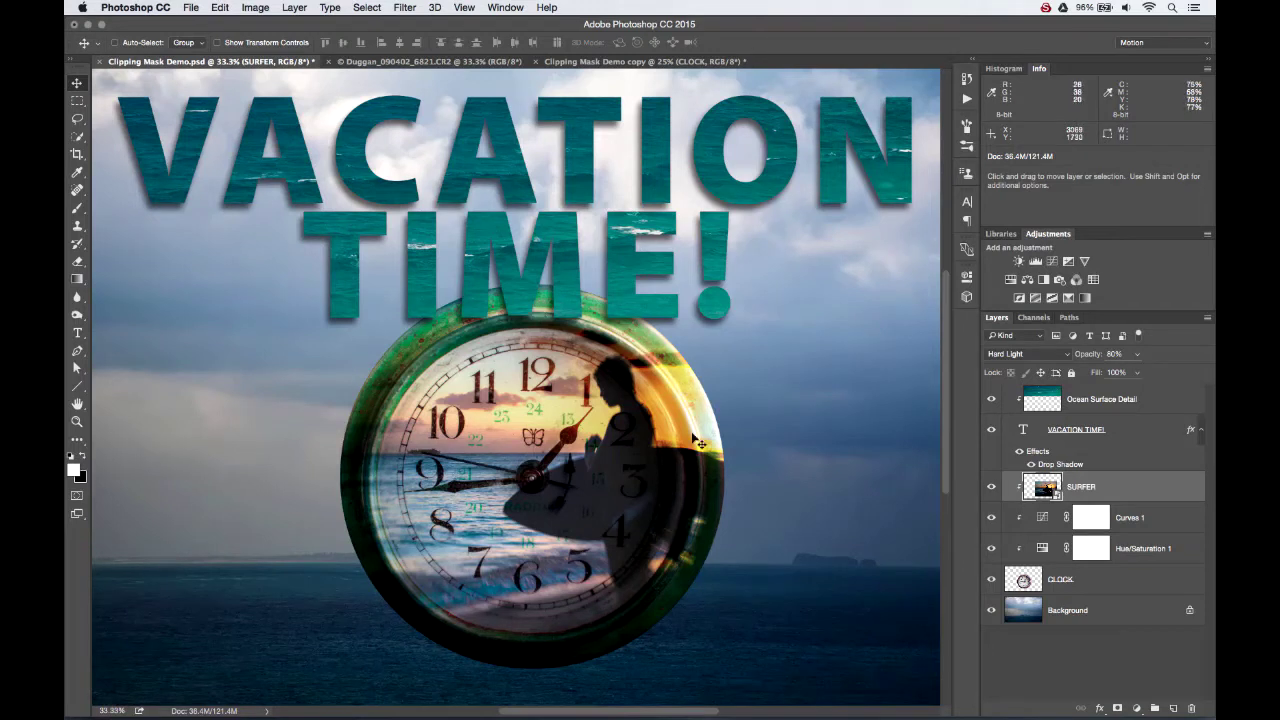
# Shift the Hue/Saturation 1 hue so the clock turns magenta with red numbers
pyautogui.doubleClick(1043, 550)
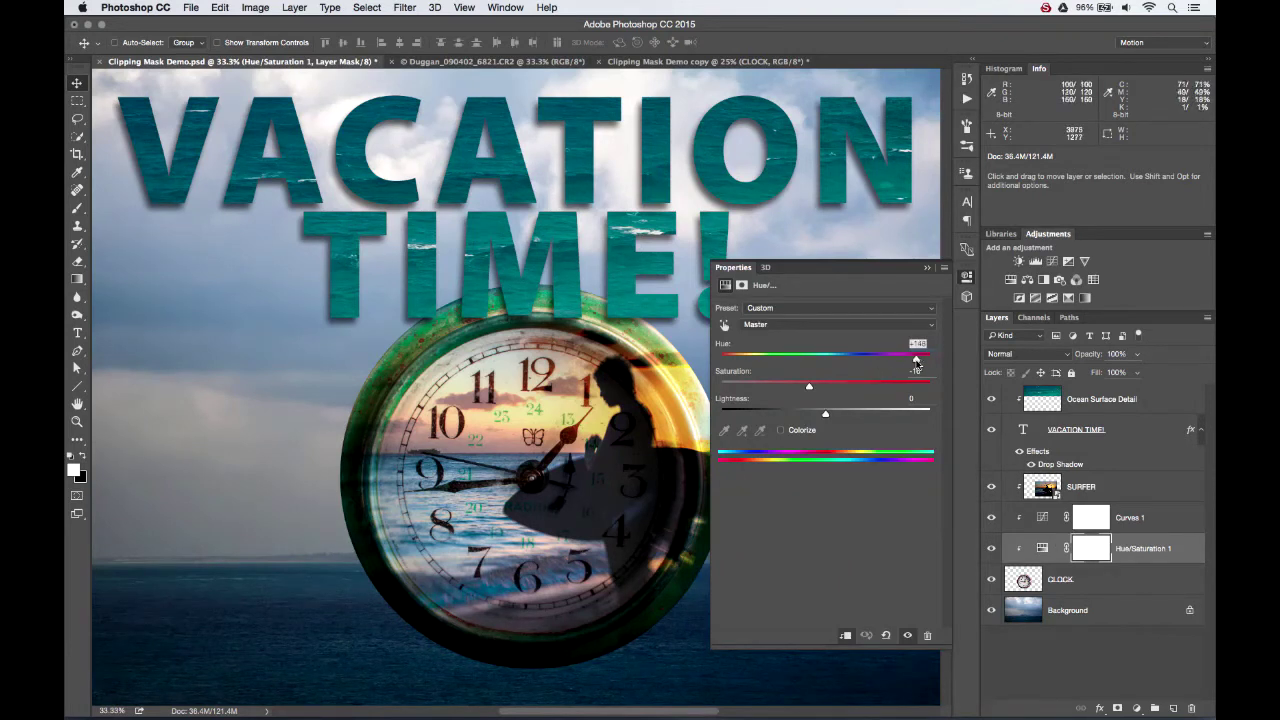
pyautogui.moveTo(918, 358); pyautogui.dragTo(822, 366)
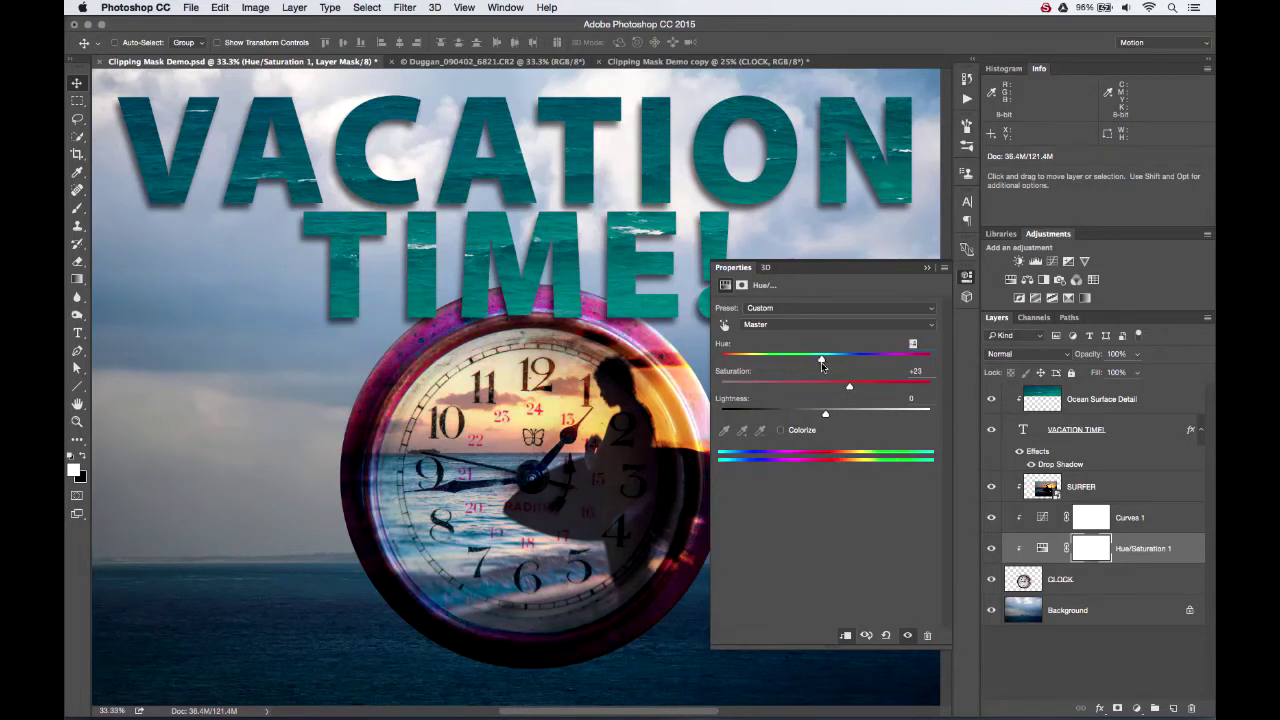
pyautogui.click(927, 267)
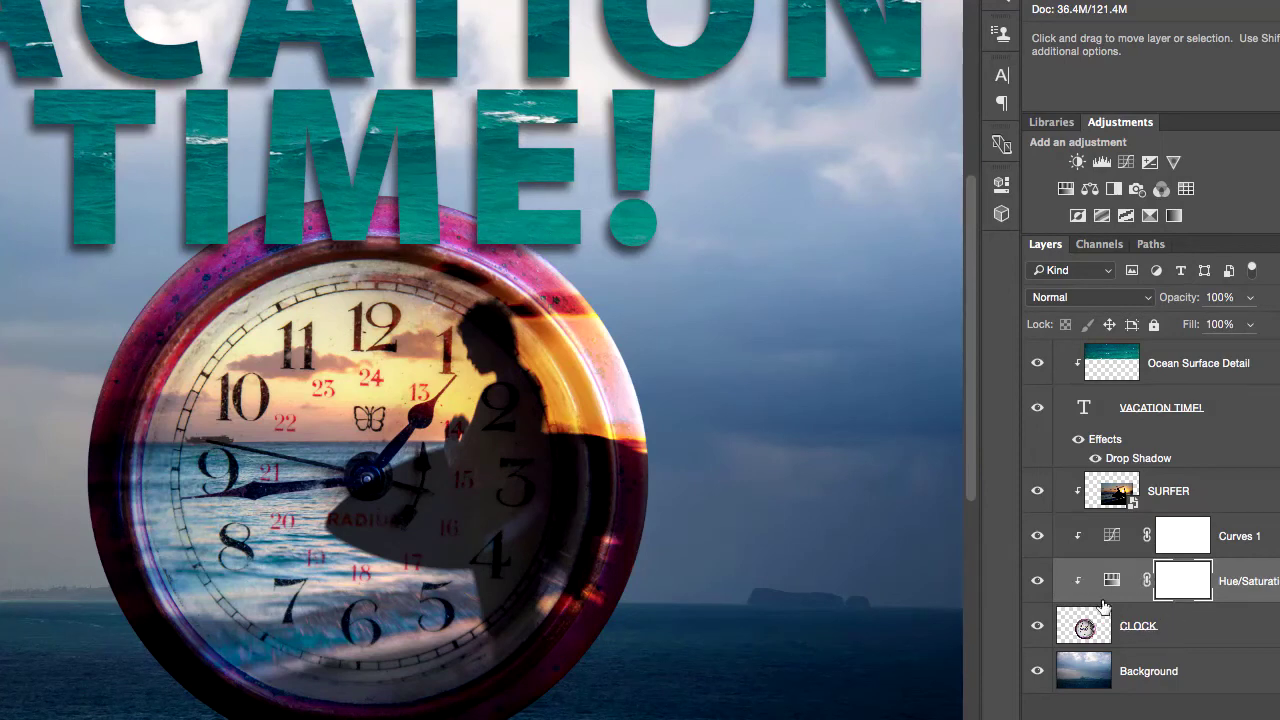
pyautogui.click(1037, 536)
pyautogui.click(1037, 536)
pyautogui.click(1037, 581)
pyautogui.click(1037, 581)
pyautogui.click(1038, 364)
pyautogui.click(1042, 367)
pyautogui.click(1042, 367)
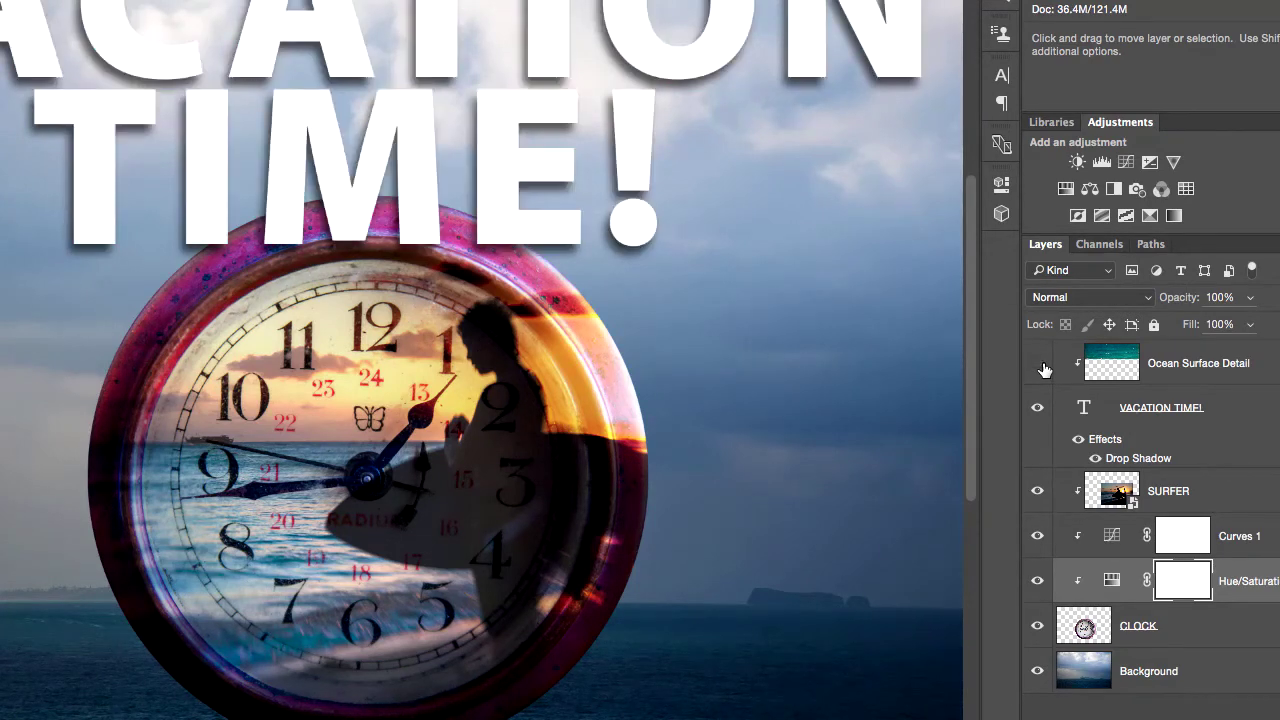
pyautogui.click(1042, 367)
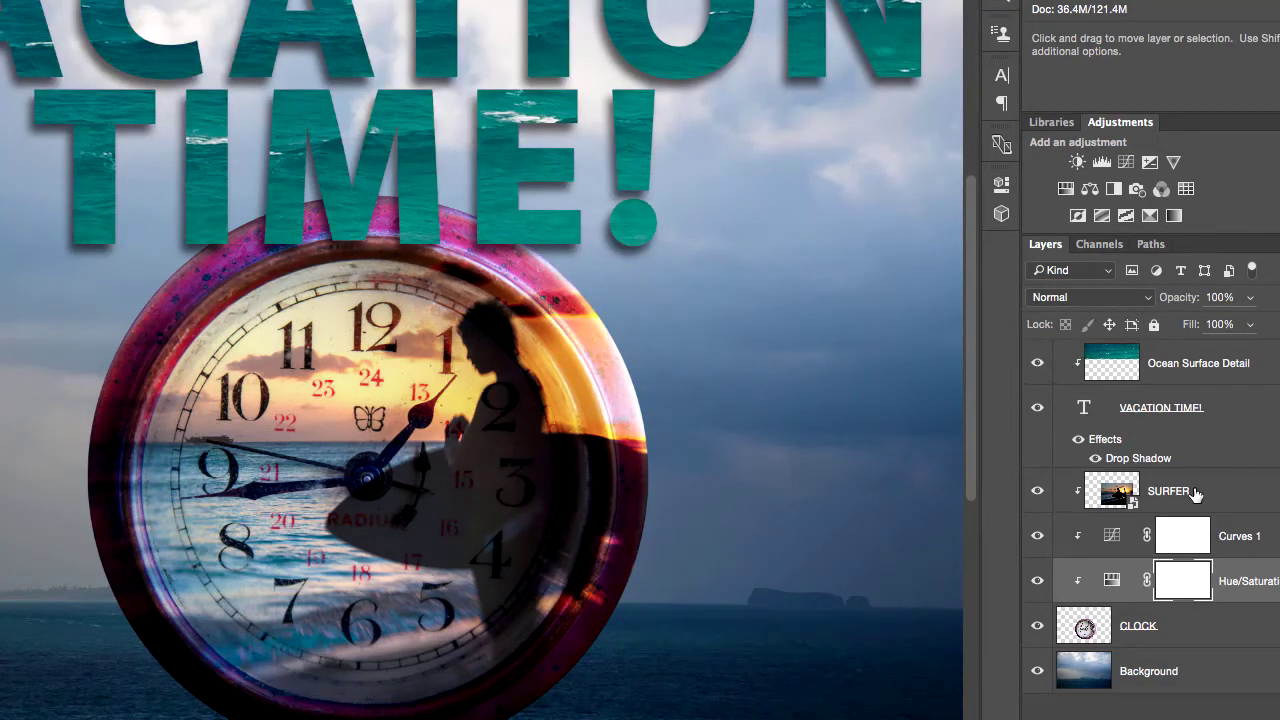
pyautogui.click(1160, 490)
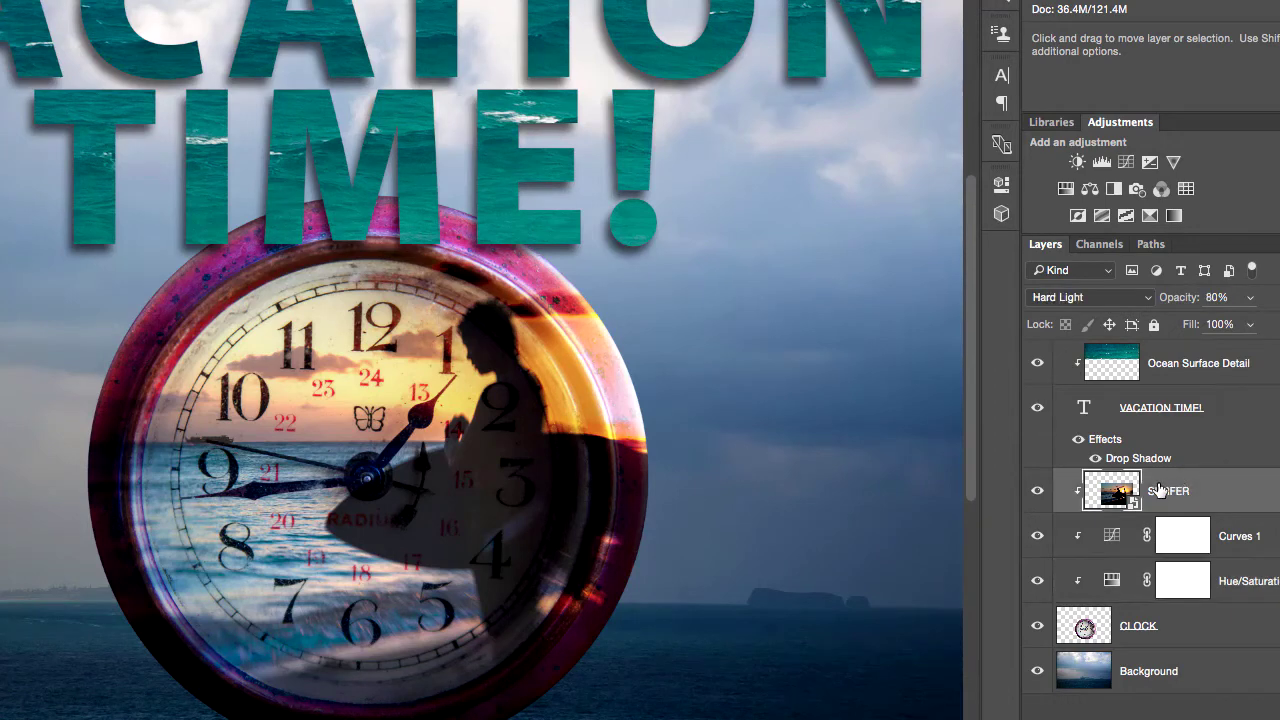
pyautogui.click(1039, 497)
pyautogui.click(1038, 496)
pyautogui.click(1038, 496)
pyautogui.click(1038, 496)
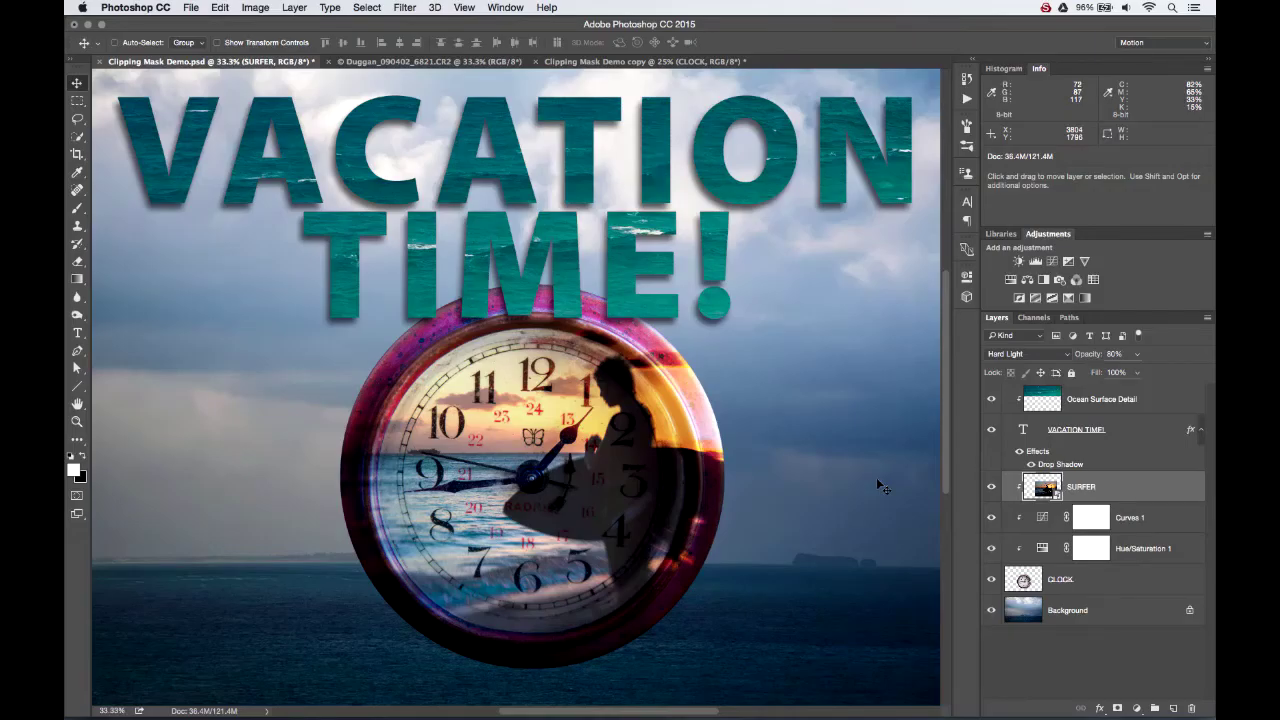
# In the copy document, group CLOCK and Ocean Surface Detail into Group 1 and nudge it lower
pyautogui.click(647, 62)
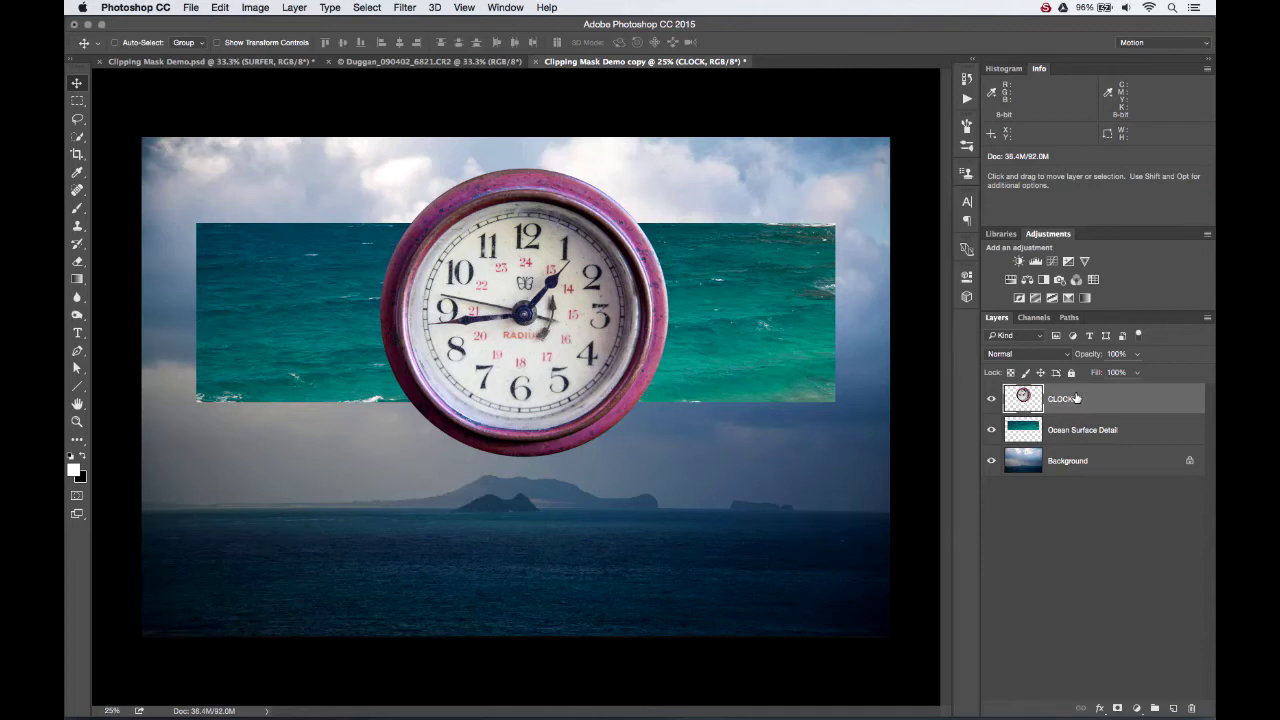
pyautogui.press('super')
pyautogui.keyDown('super'); pyautogui.click(1146, 436); pyautogui.keyUp('super')
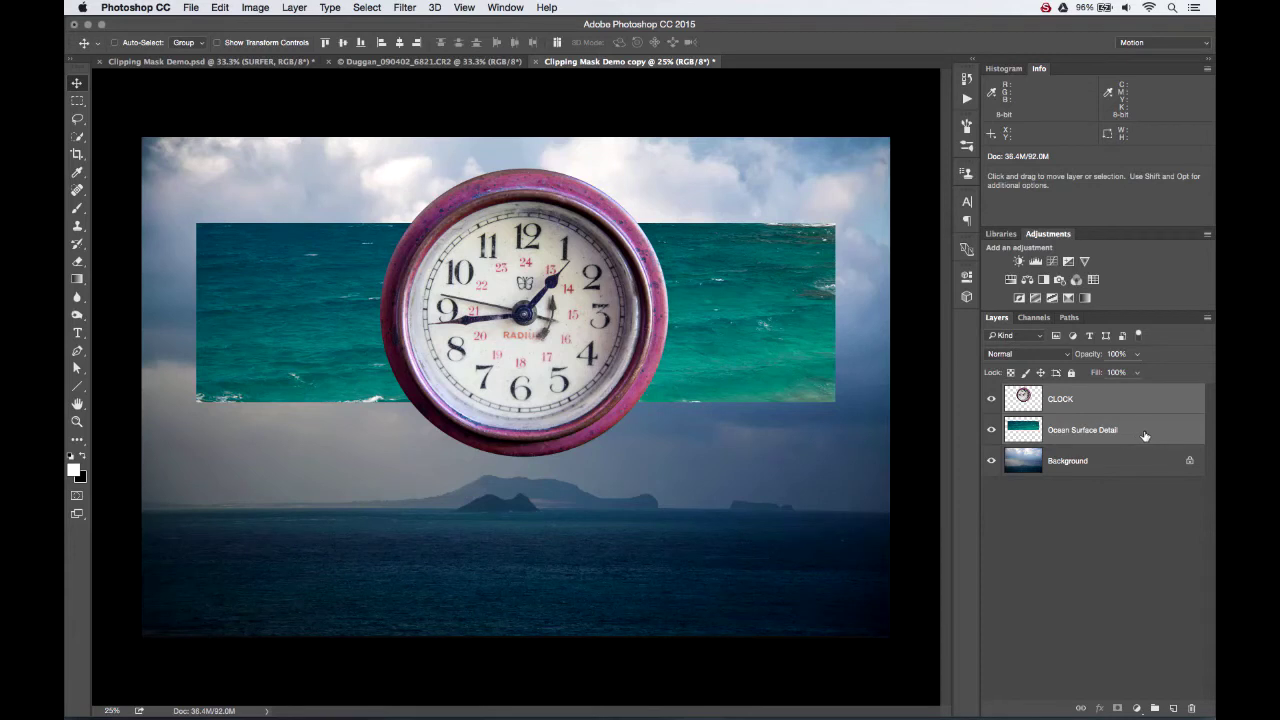
pyautogui.moveTo(1139, 436); pyautogui.dragTo(1155, 707)
pyautogui.click(1008, 392)
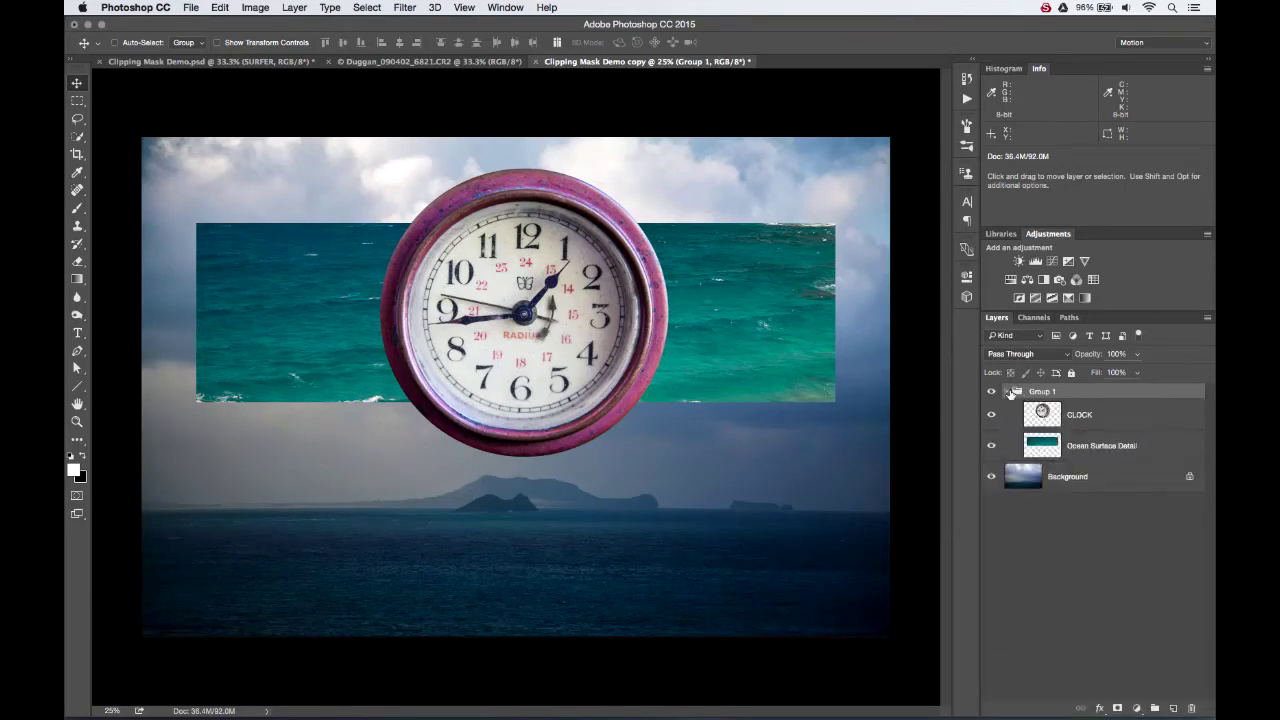
pyautogui.click(1007, 392)
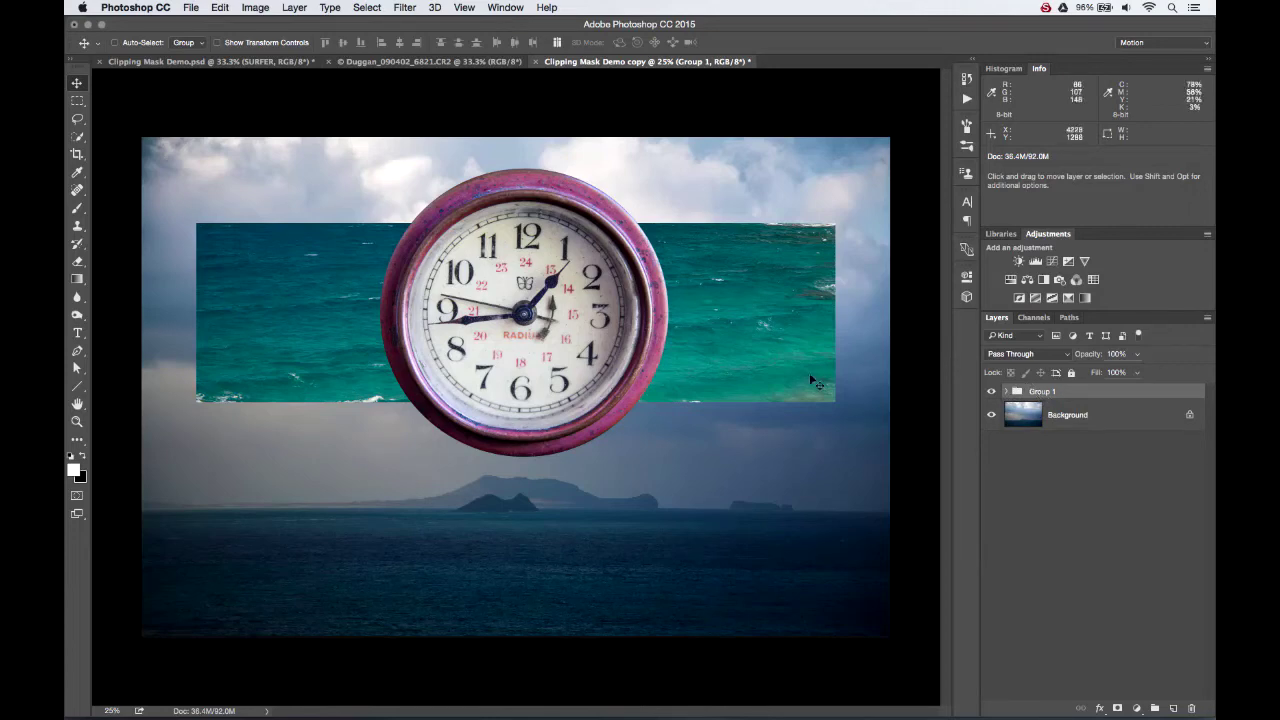
pyautogui.moveTo(760, 357)
pyautogui.mouseDown()
pyautogui.moveTo(695, 358)
pyautogui.moveTo(702, 466)
pyautogui.moveTo(766, 387)
pyautogui.moveTo(677, 420)
pyautogui.moveTo(786, 355)
pyautogui.moveTo(694, 375)
pyautogui.moveTo(791, 367)
pyautogui.moveTo(742, 355)
pyautogui.moveTo(755, 362)
pyautogui.moveTo(755, 348)
pyautogui.moveTo(754, 361)
pyautogui.mouseUp()
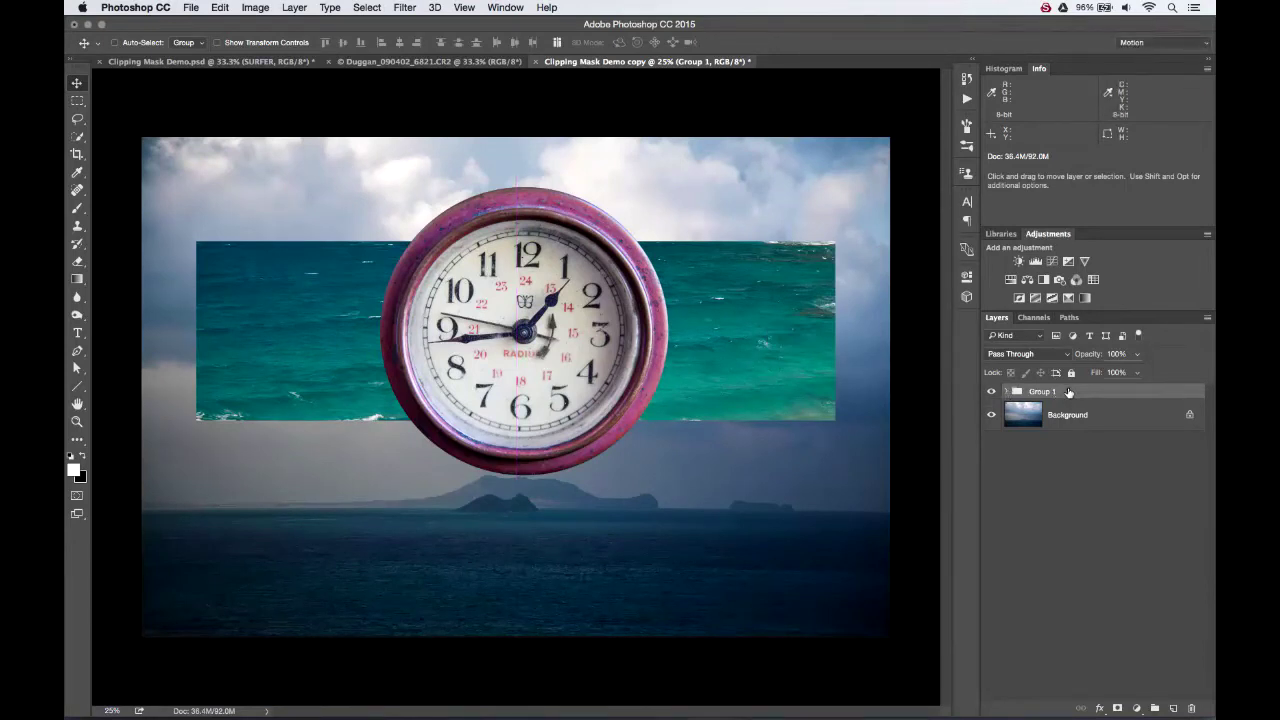
pyautogui.click(492, 63)
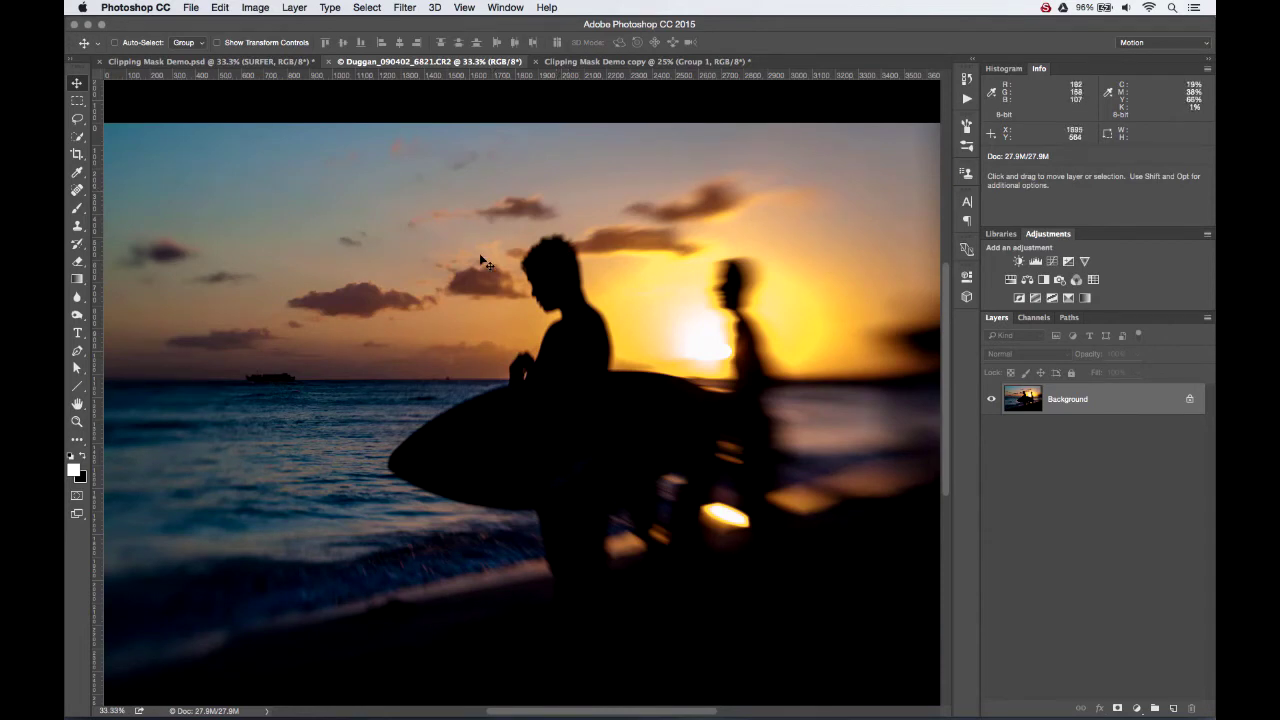
# Bring the surfer photo into the copy document as Layer 1, clip it to Group 1, and shift it up
pyautogui.moveTo(480, 259); pyautogui.dragTo(604, 66)
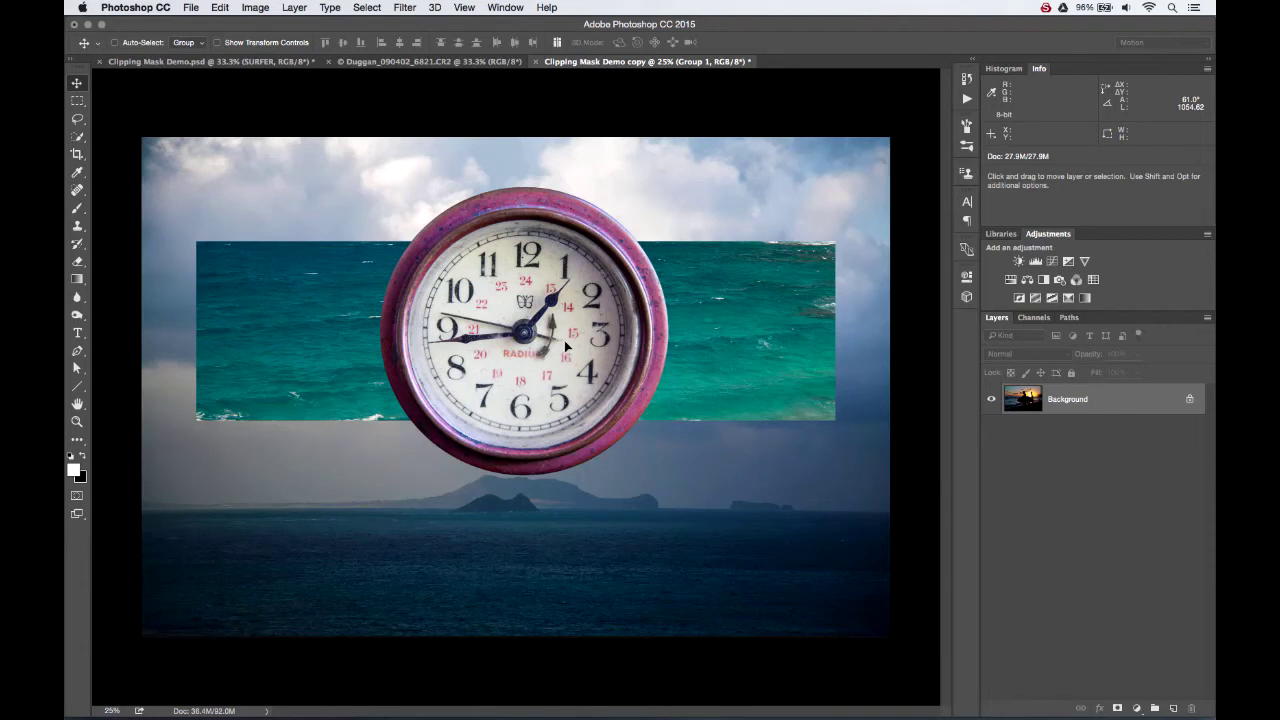
pyautogui.moveTo(565, 345); pyautogui.dragTo(566, 346)
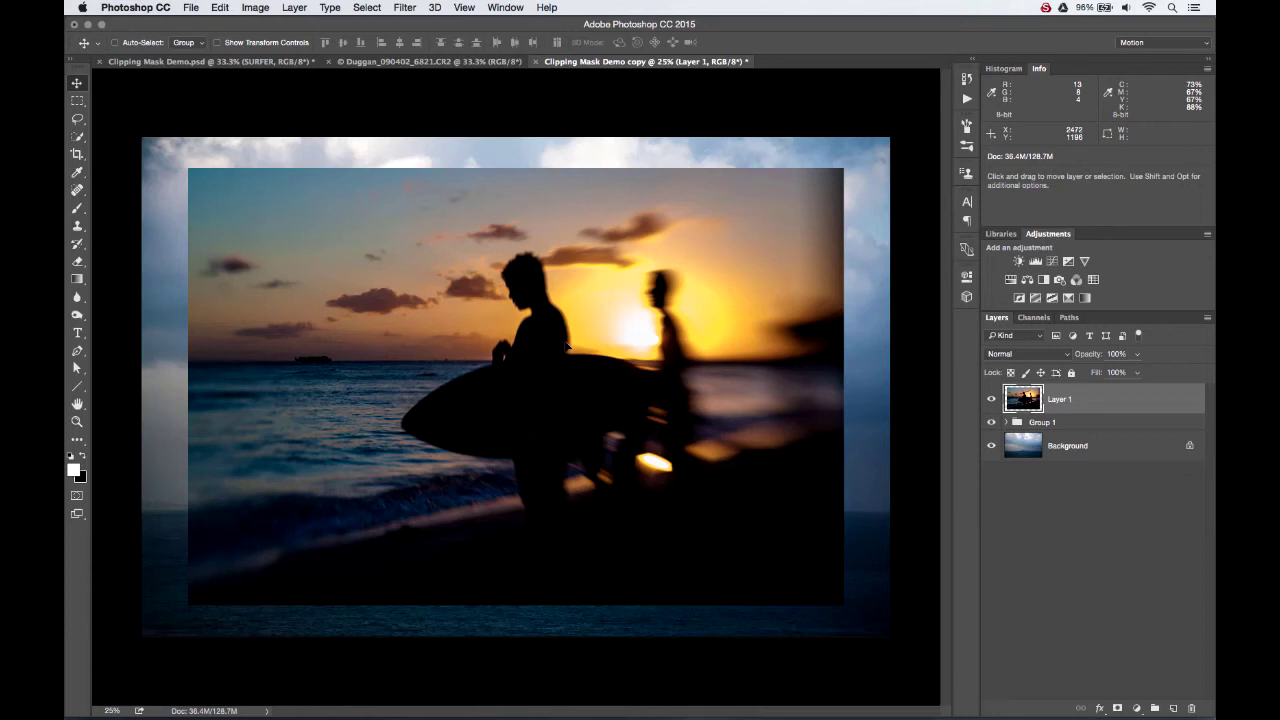
pyautogui.keyDown('alt'); pyautogui.click(1107, 411); pyautogui.keyUp('alt')
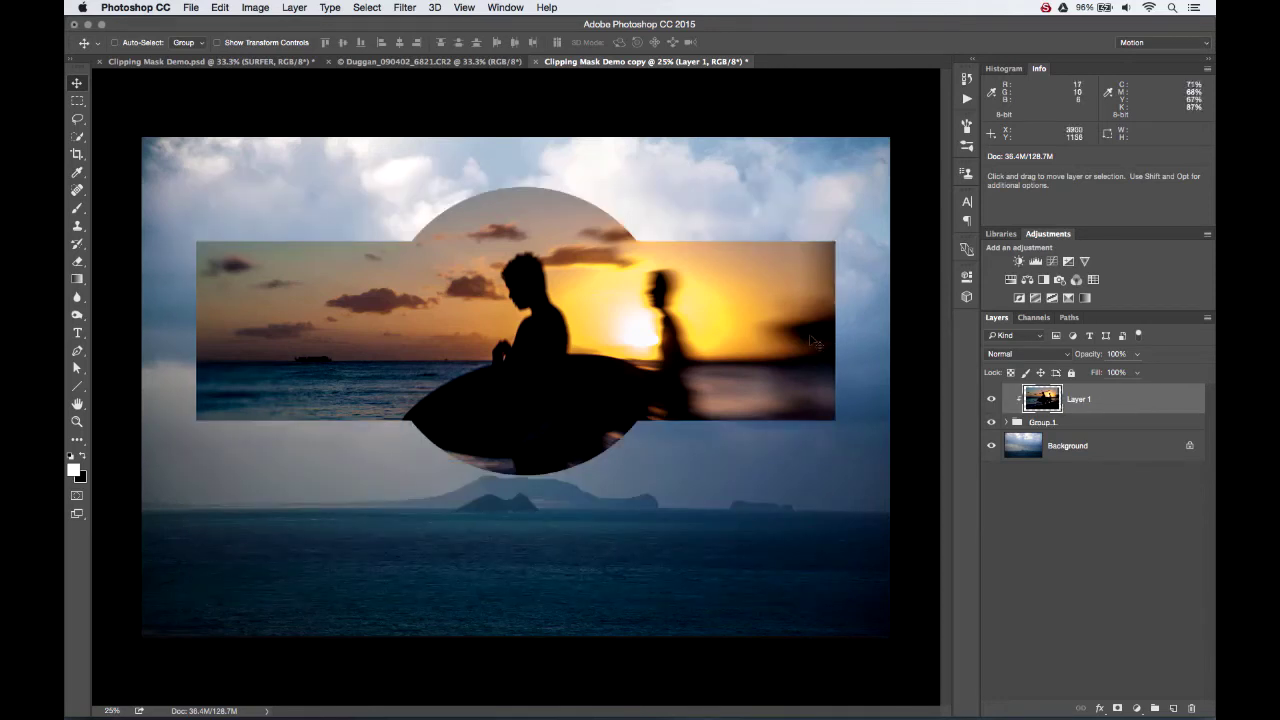
pyautogui.moveTo(744, 345); pyautogui.dragTo(738, 314)
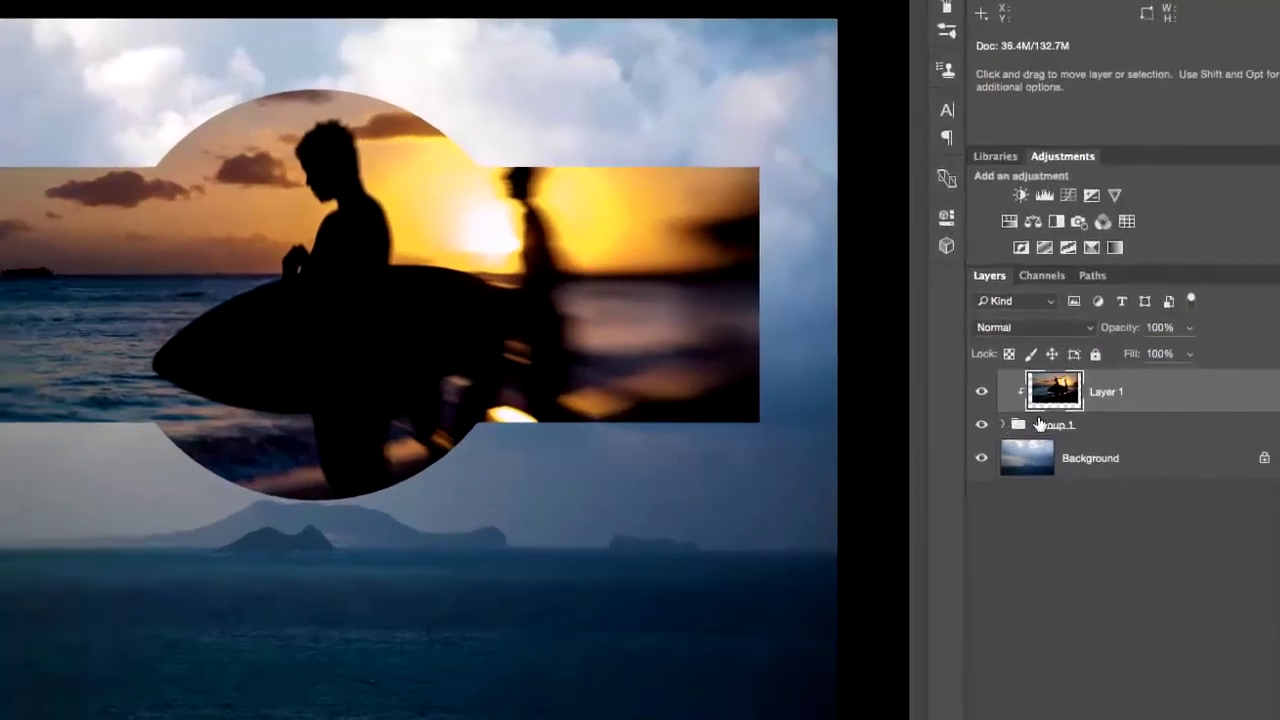
# Move the CLOCK circle inside Group 1 left so the surfer silhouette fills it
pyautogui.click(1002, 425)
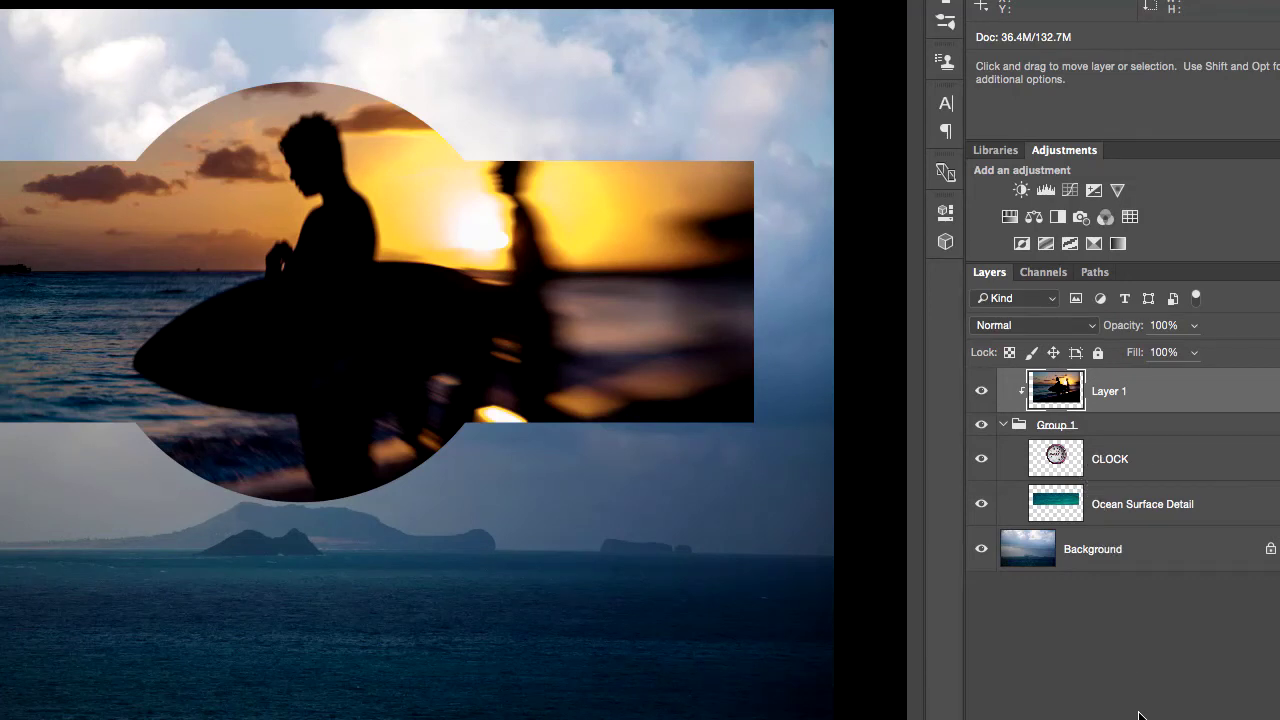
pyautogui.click(1004, 426)
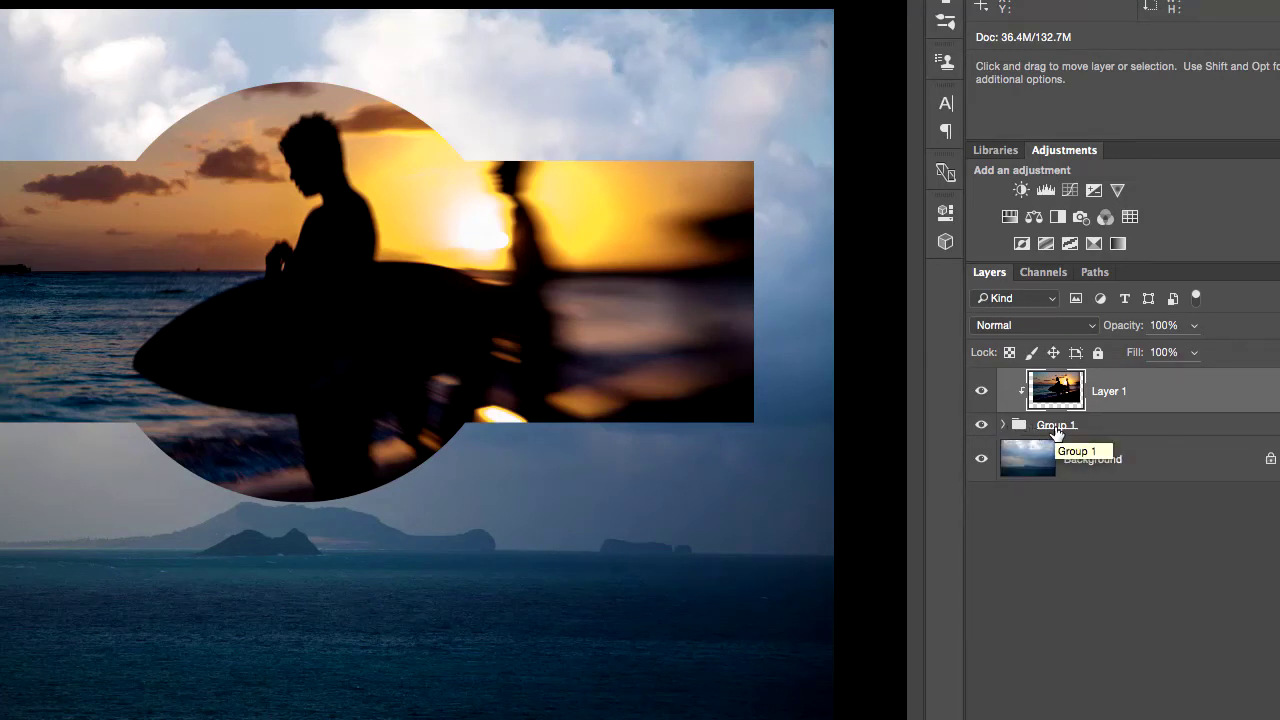
pyautogui.click(1004, 426)
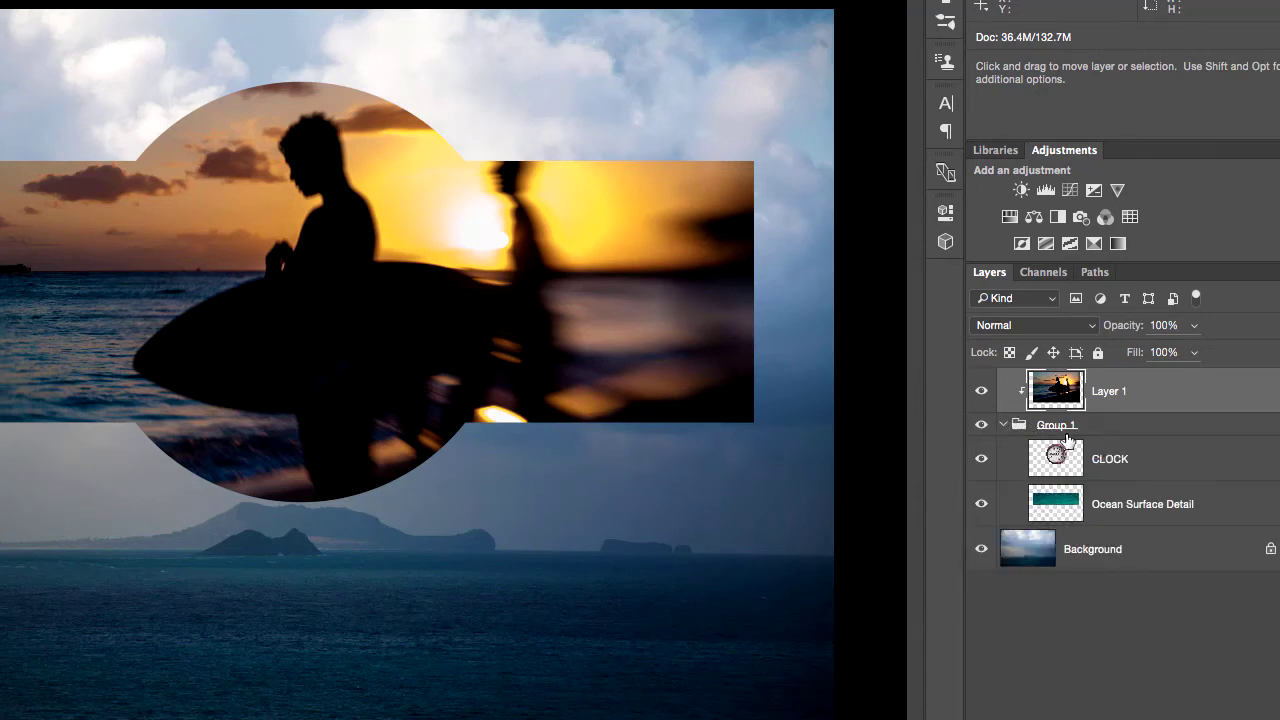
pyautogui.click(1056, 456)
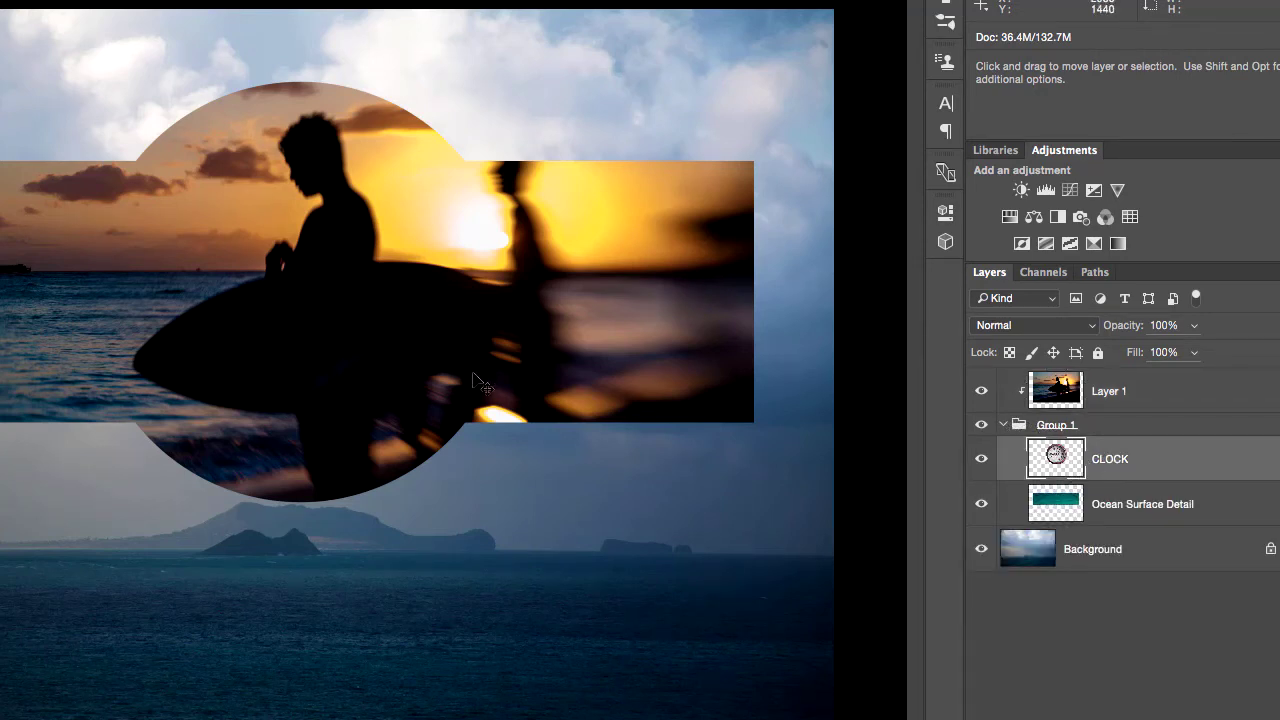
pyautogui.moveTo(402, 351)
pyautogui.mouseDown()
pyautogui.moveTo(407, 521)
pyautogui.moveTo(442, 573)
pyautogui.moveTo(521, 438)
pyautogui.moveTo(500, 390)
pyautogui.moveTo(712, 355)
pyautogui.moveTo(603, 346)
pyautogui.moveTo(574, 323)
pyautogui.moveTo(535, 339)
pyautogui.moveTo(416, 309)
pyautogui.moveTo(381, 353)
pyautogui.moveTo(210, 328)
pyautogui.moveTo(410, 330)
pyautogui.moveTo(398, 345)
pyautogui.mouseUp()
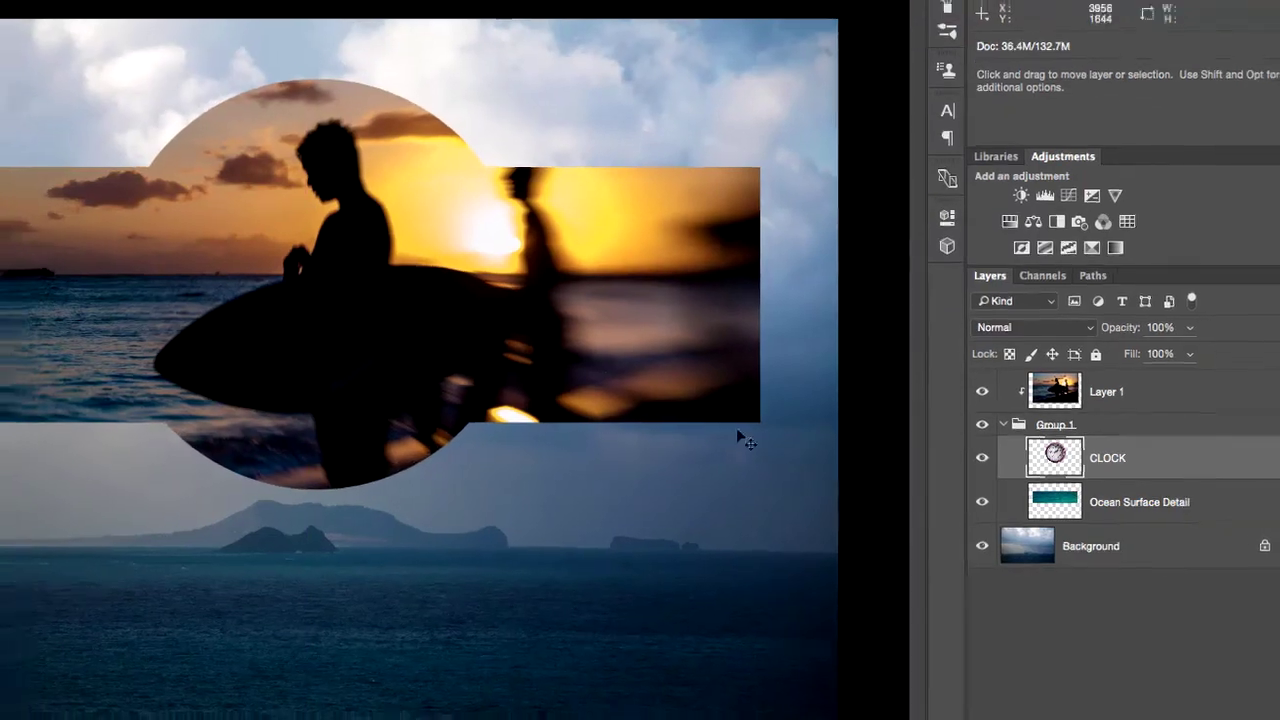